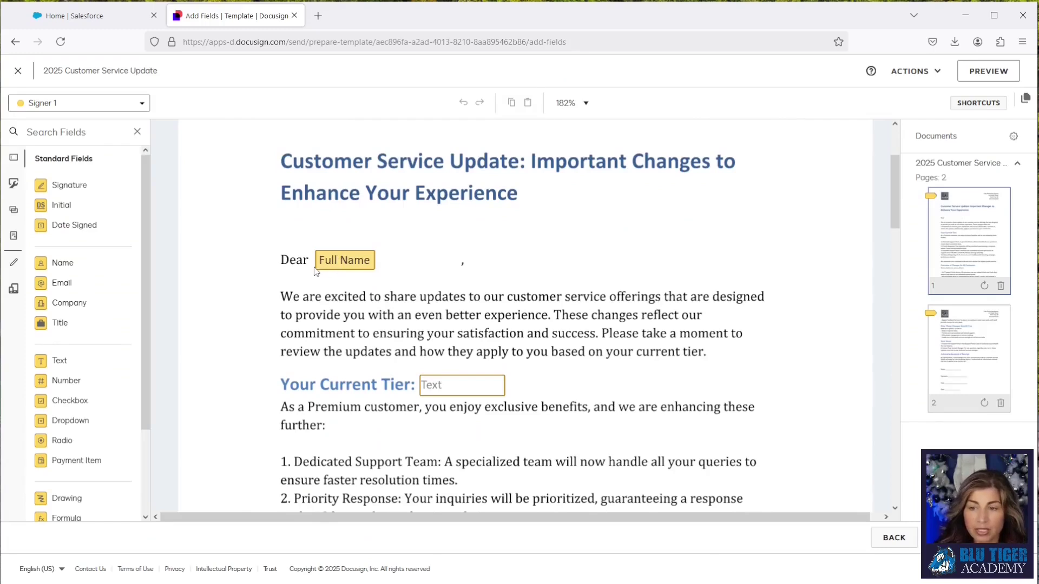
# Review the name, current tier and title fields placed across both pages of the 2025 Customer Service Update template.
pyautogui.click(332, 262)
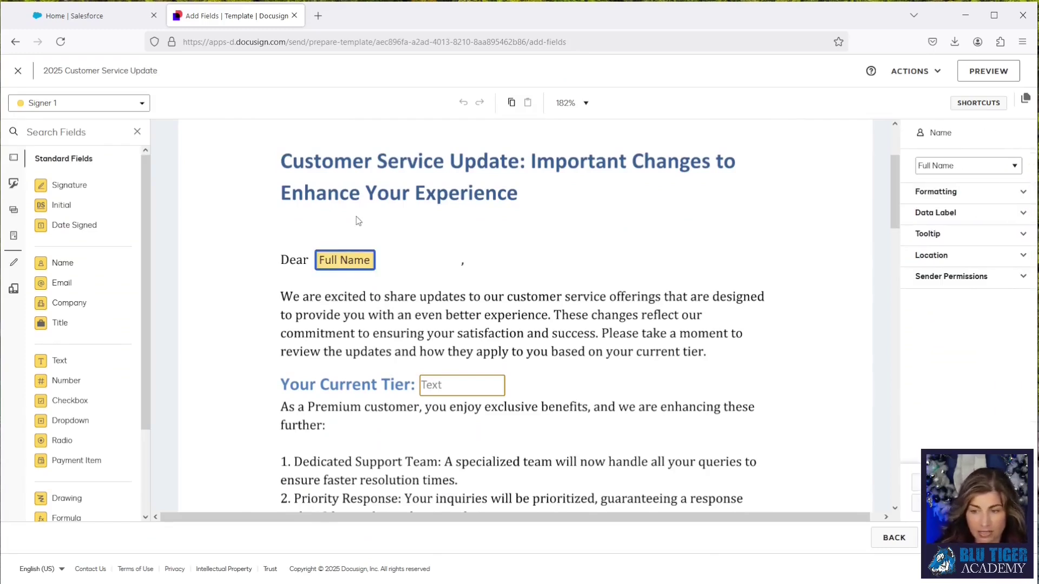
pyautogui.click(444, 387)
pyautogui.scroll(-3, 442, 352)
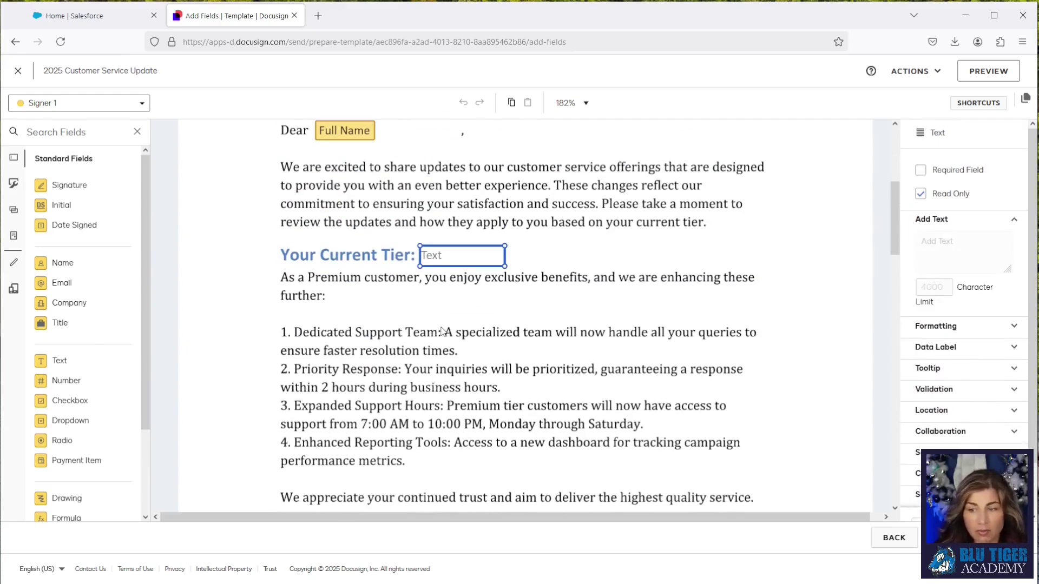
pyautogui.scroll(-15, 442, 331)
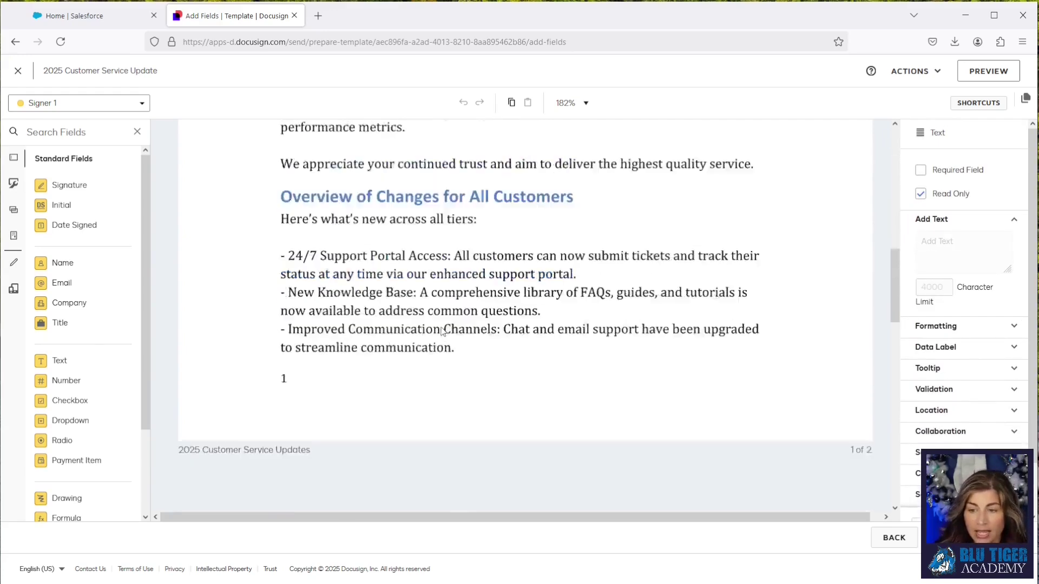
pyautogui.scroll(-7, 442, 331)
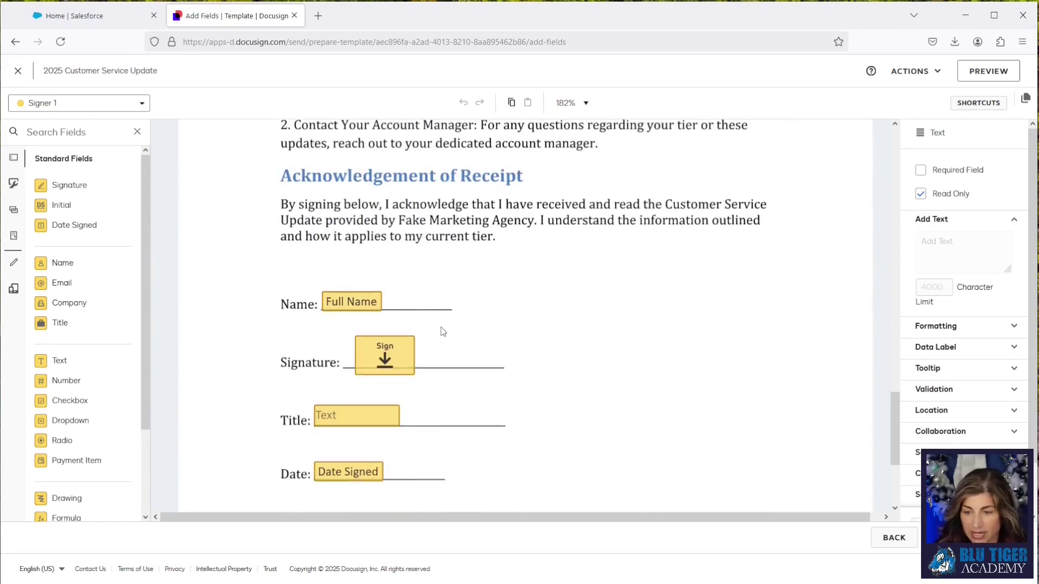
pyautogui.click(356, 418)
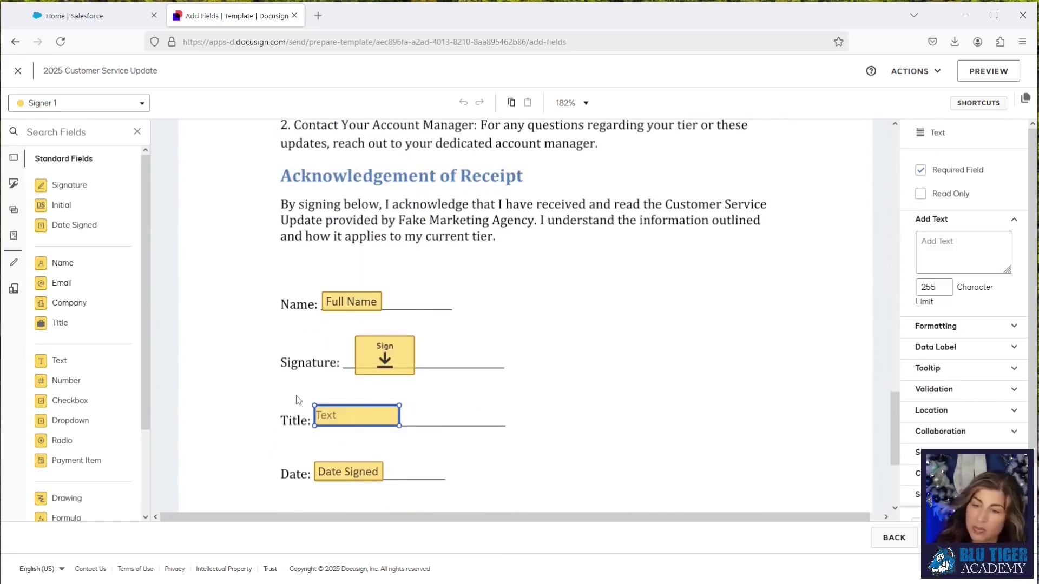
# Inspect the Contact Title merge field's Salesforce mapping, metadata options and formatting, and close its details without saving.
pyautogui.click(13, 210)
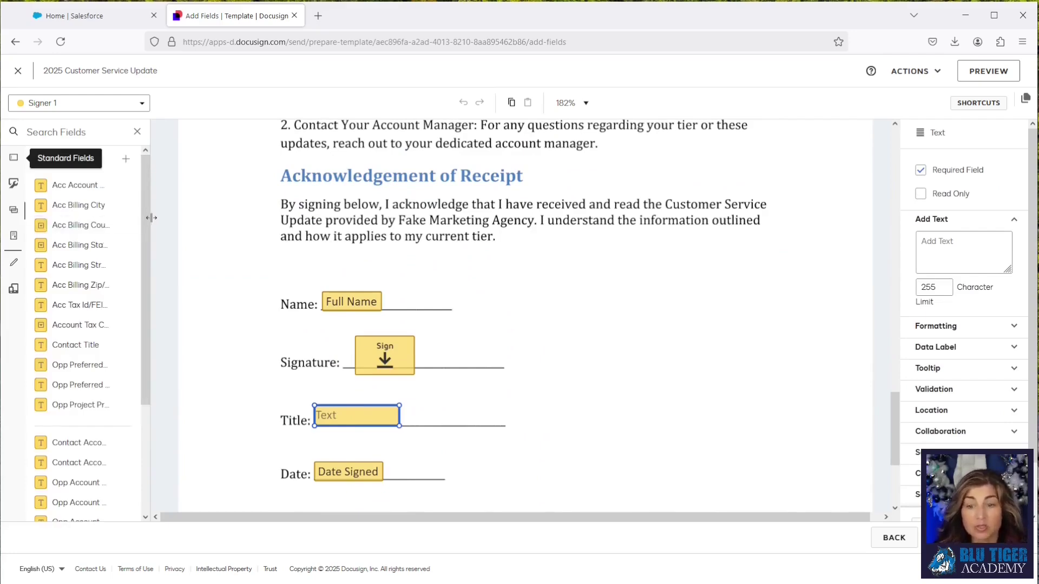
pyautogui.moveTo(151, 217); pyautogui.dragTo(247, 212)
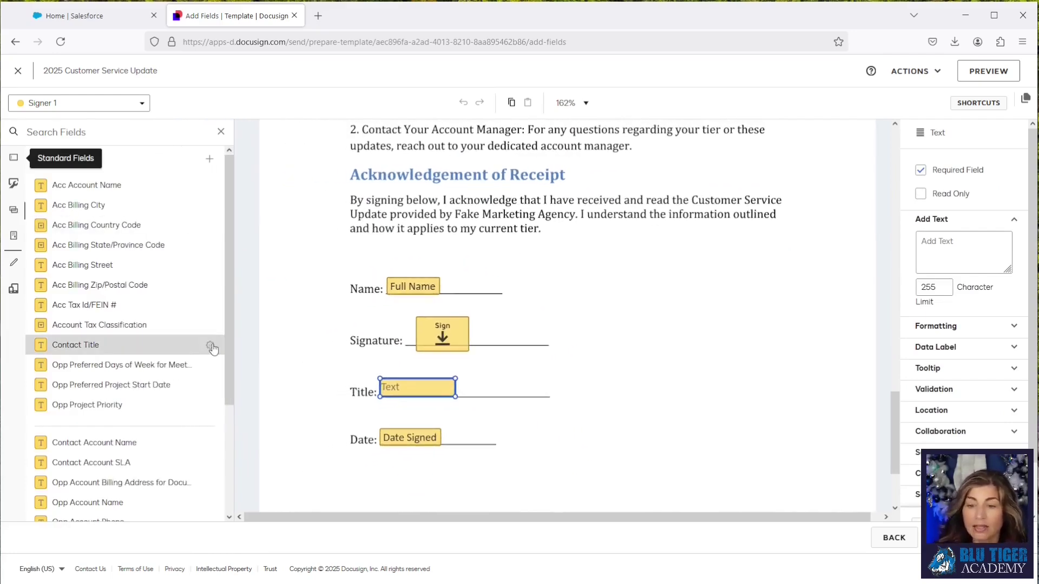
pyautogui.click(211, 346)
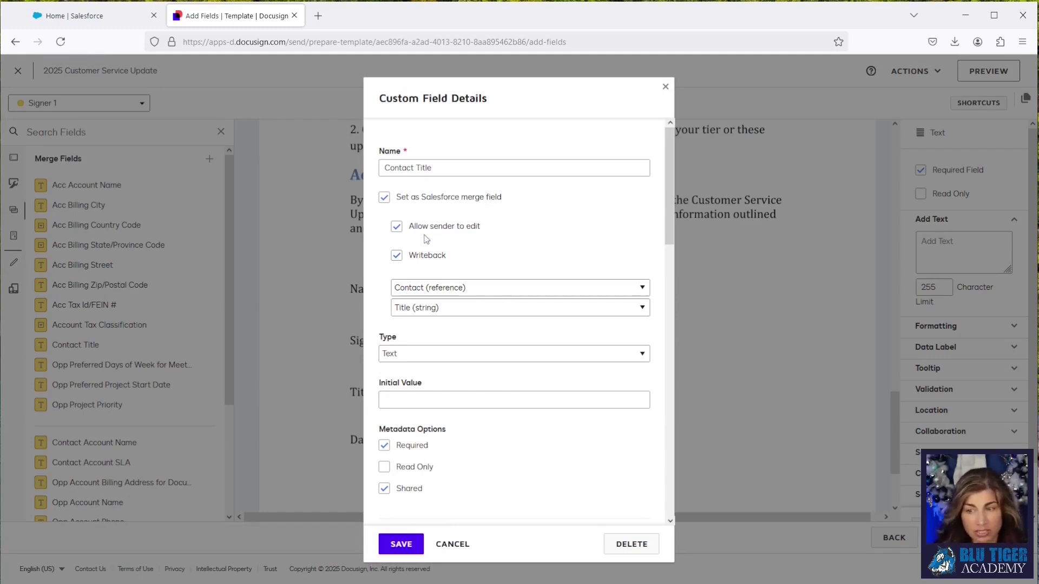
pyautogui.scroll(-5, 473, 437)
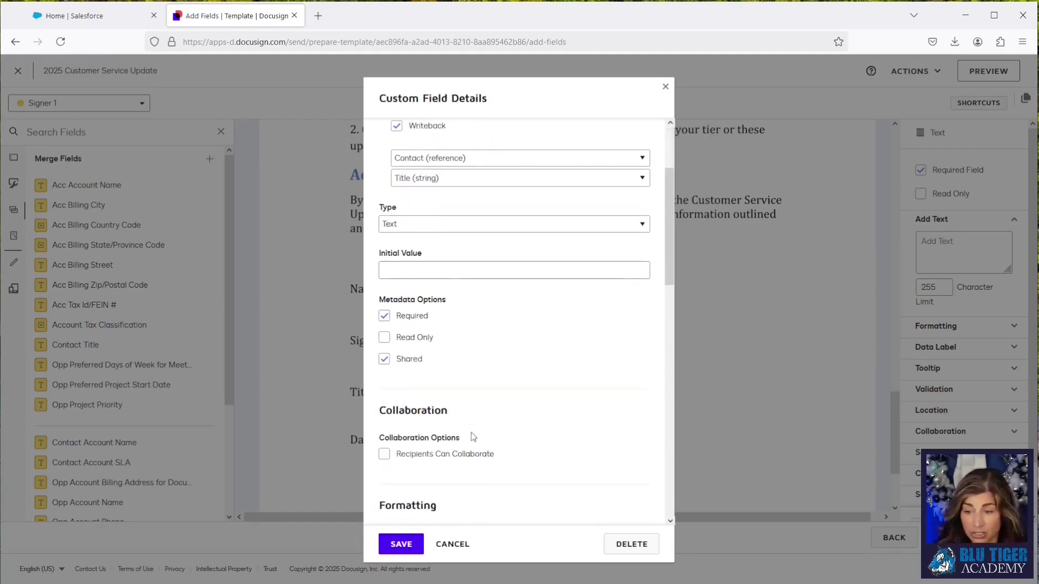
pyautogui.scroll(-4, 474, 437)
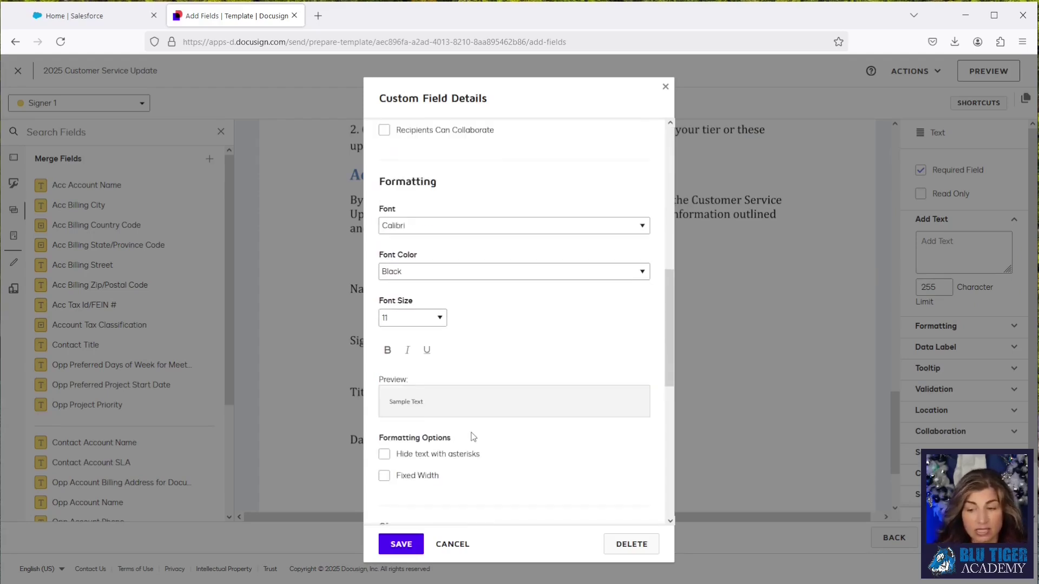
pyautogui.scroll(9, 474, 437)
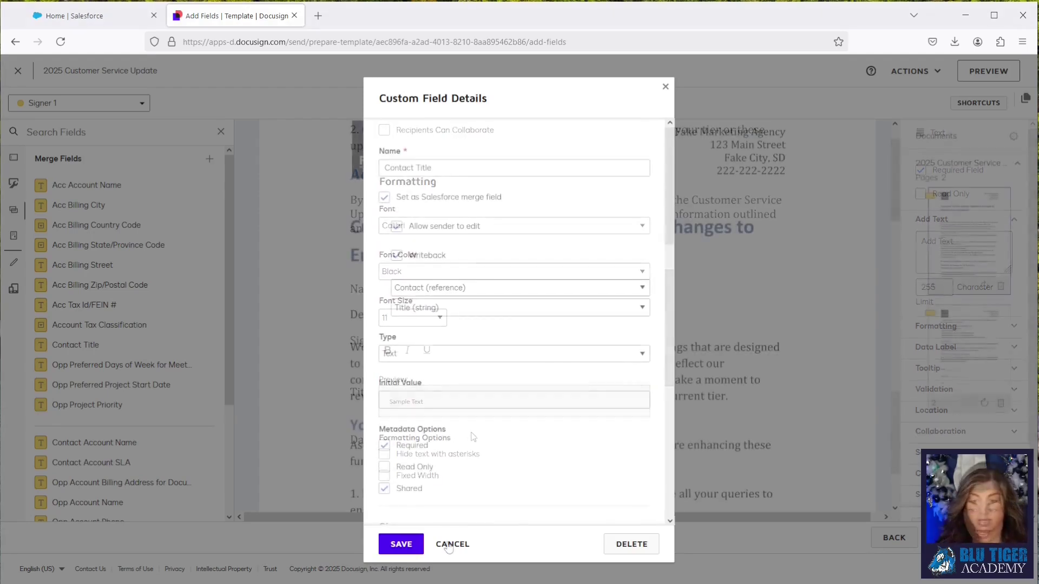
pyautogui.click(452, 544)
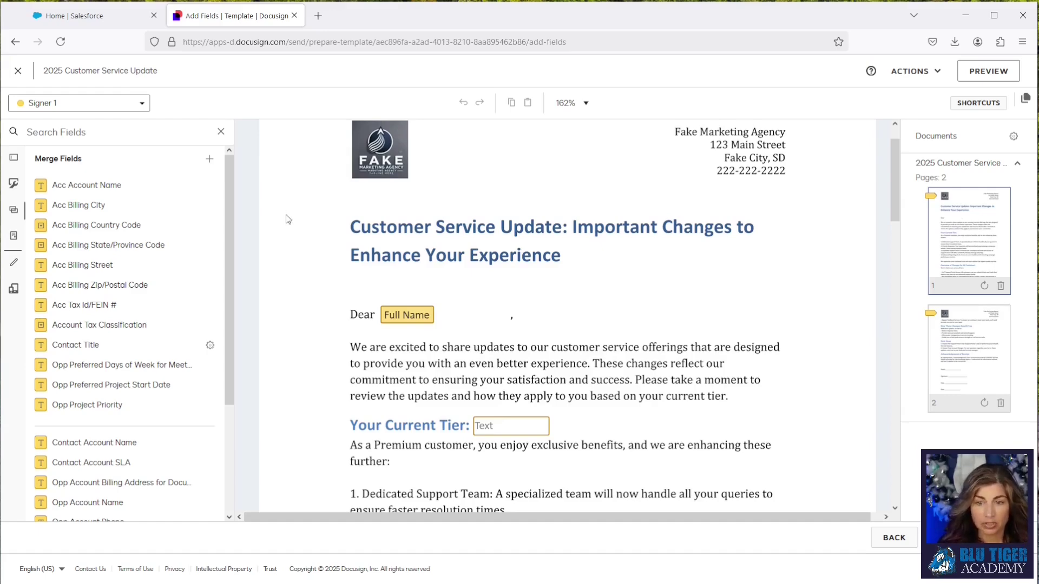
# Create a text custom field named Account Id with a white font and place it beside the logo on page 1.
pyautogui.click(209, 160)
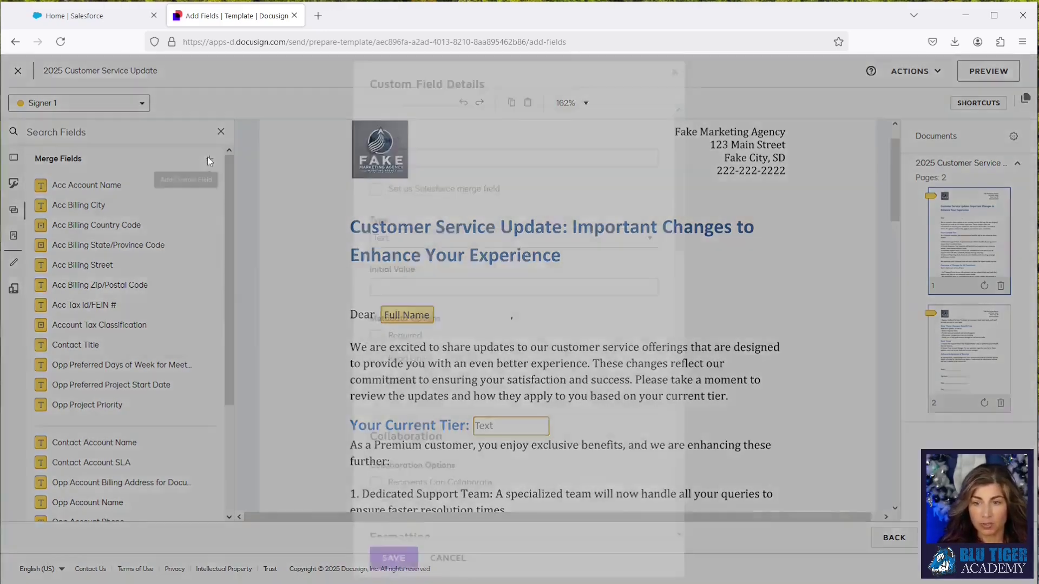
pyautogui.click(394, 166)
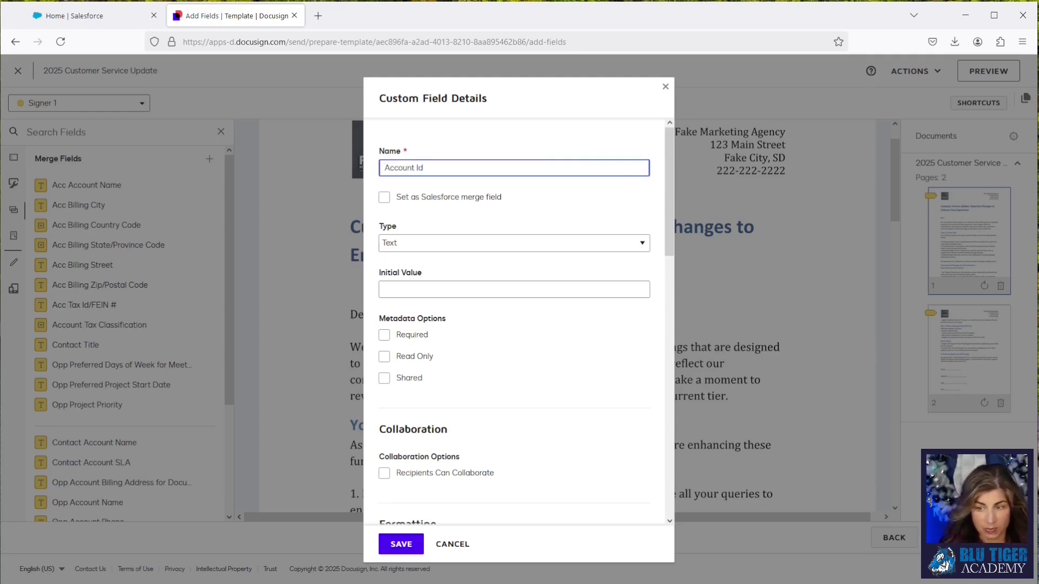
pyautogui.scroll(-5, 490, 415)
pyautogui.click(425, 357)
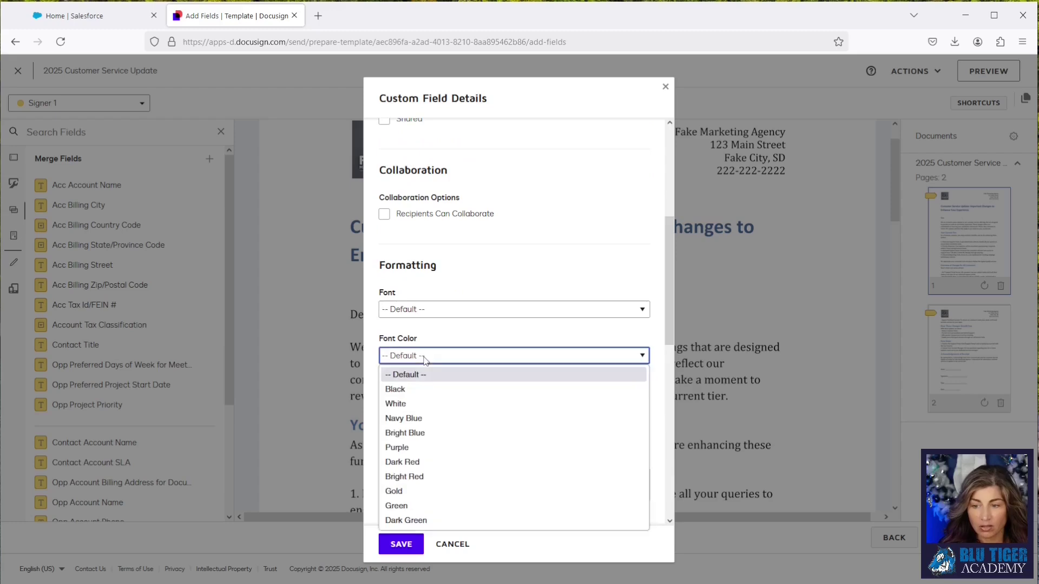
pyautogui.click(418, 411)
pyautogui.click(404, 544)
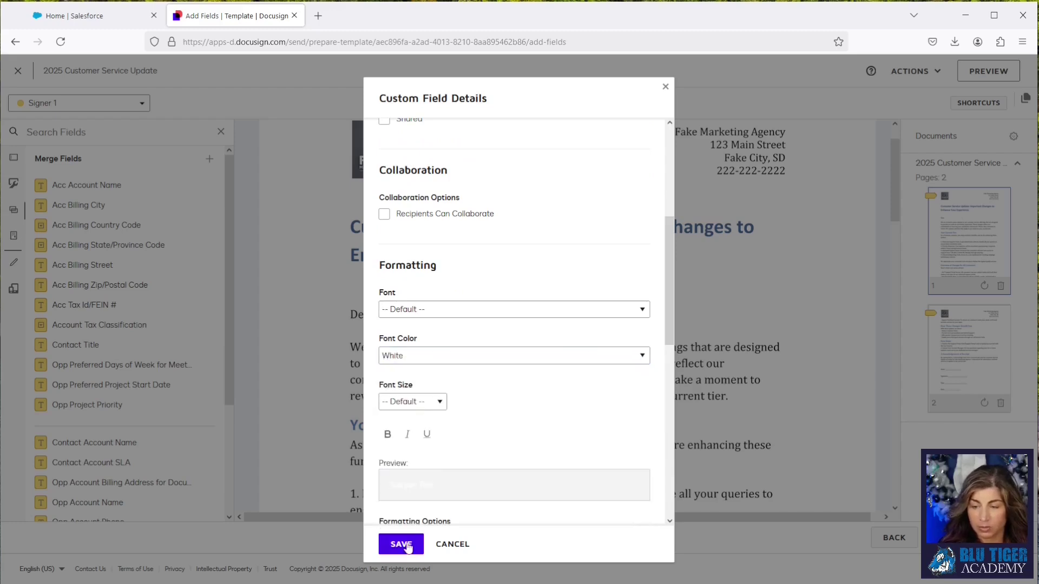
pyautogui.moveTo(54, 214); pyautogui.dragTo(457, 163)
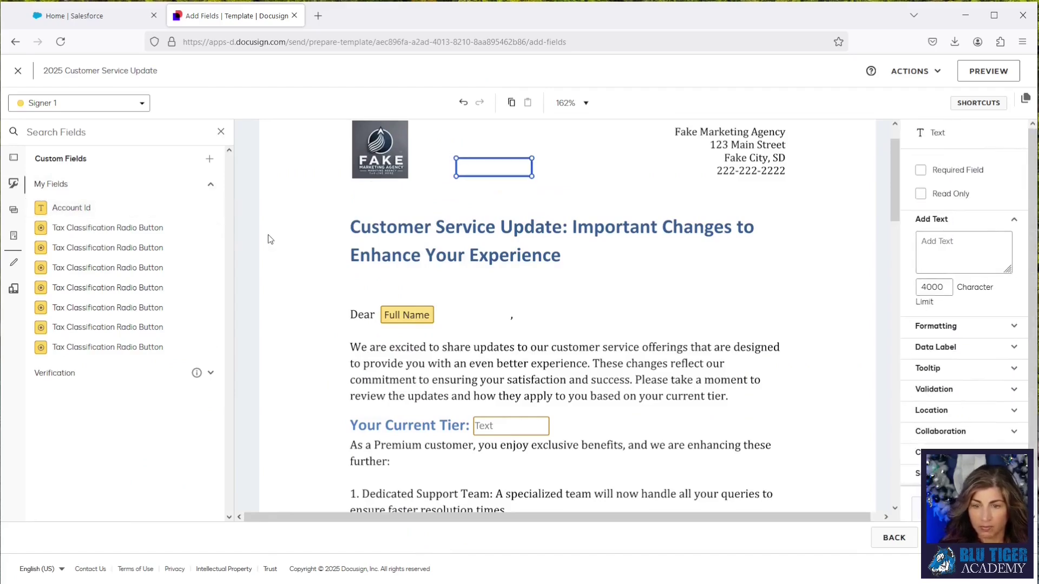
# Create a text custom field named Contact Id with a white font and place it beside the Account Id field on page 1.
pyautogui.click(210, 160)
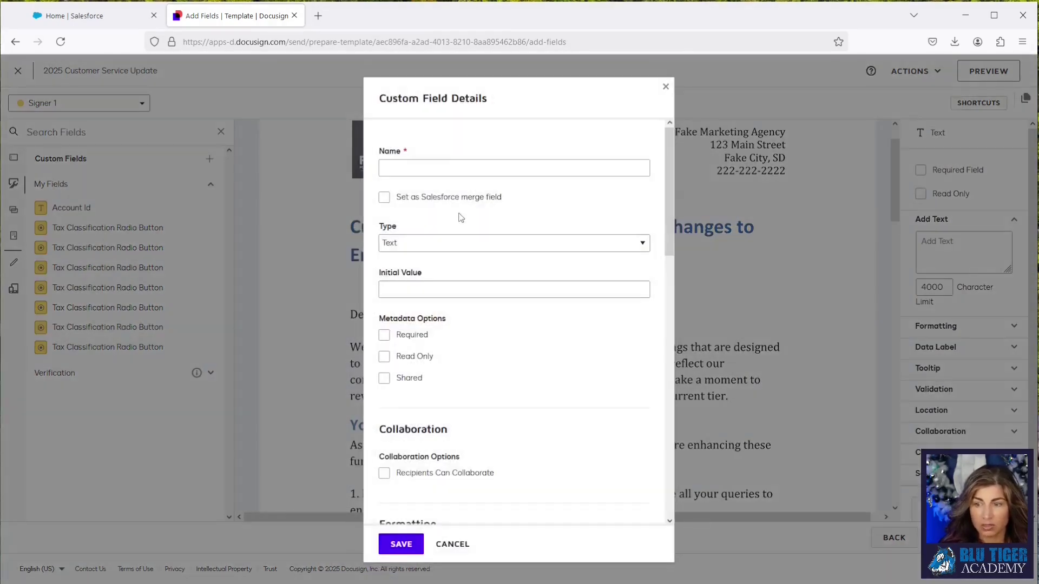
pyautogui.write('Conta')
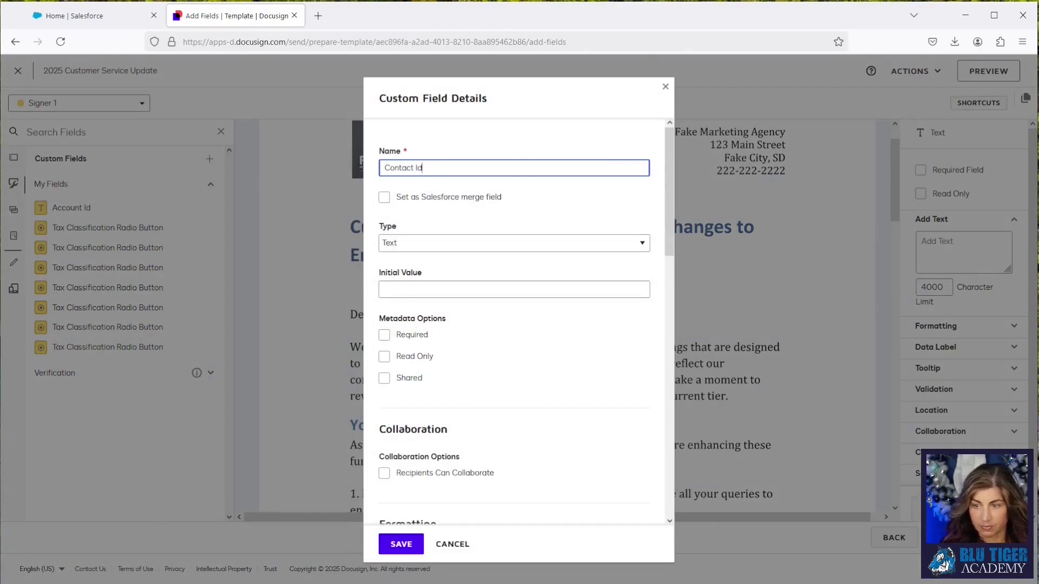
pyautogui.write('ct Id')
pyautogui.scroll(-3, 461, 480)
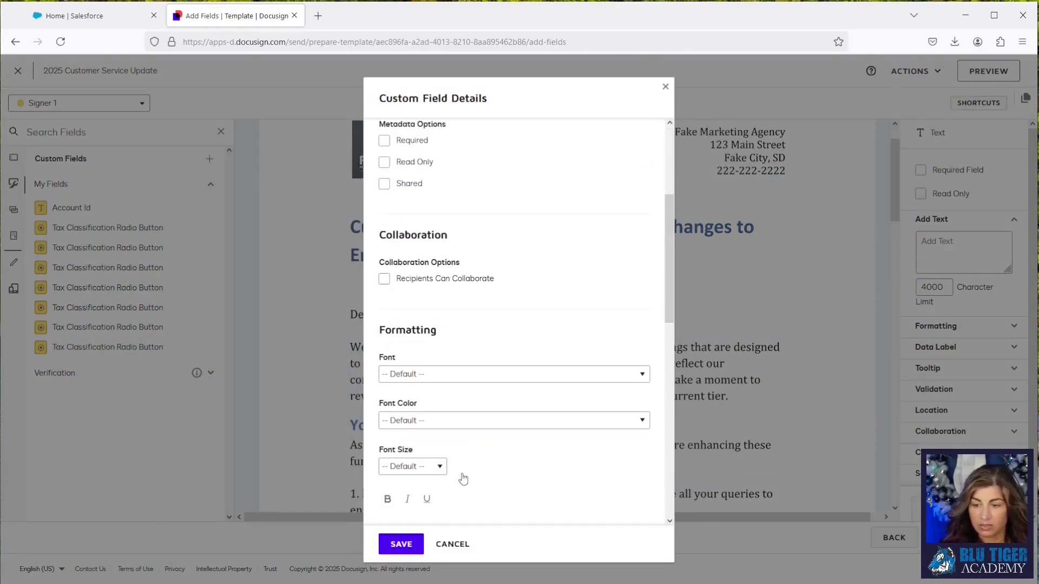
pyautogui.click(424, 421)
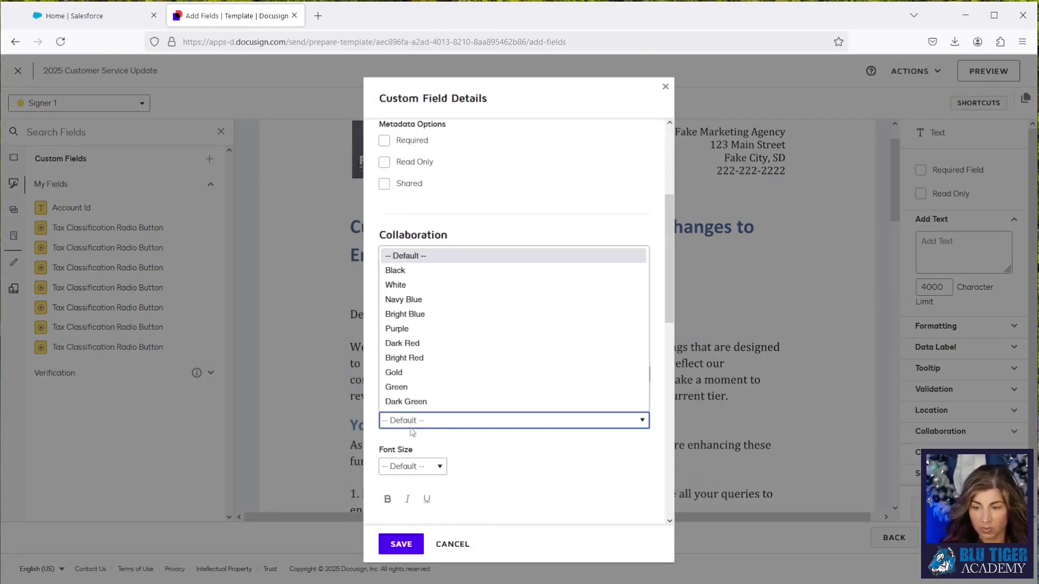
pyautogui.click(397, 285)
pyautogui.click(401, 543)
pyautogui.moveTo(71, 227); pyautogui.dragTo(550, 163)
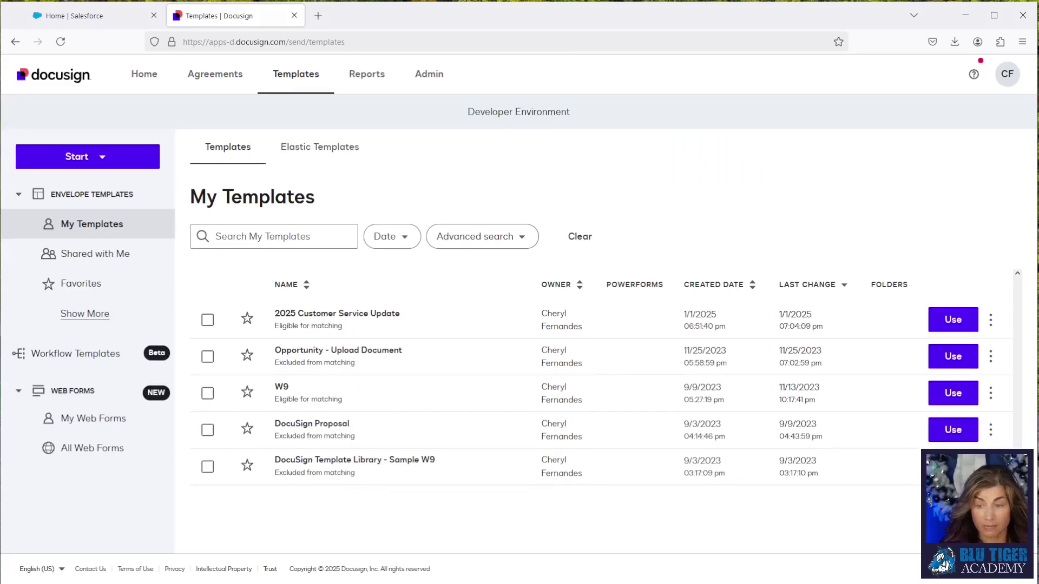
# Switch to Salesforce and open the Object Manager in Setup.
pyautogui.click(50, 9)
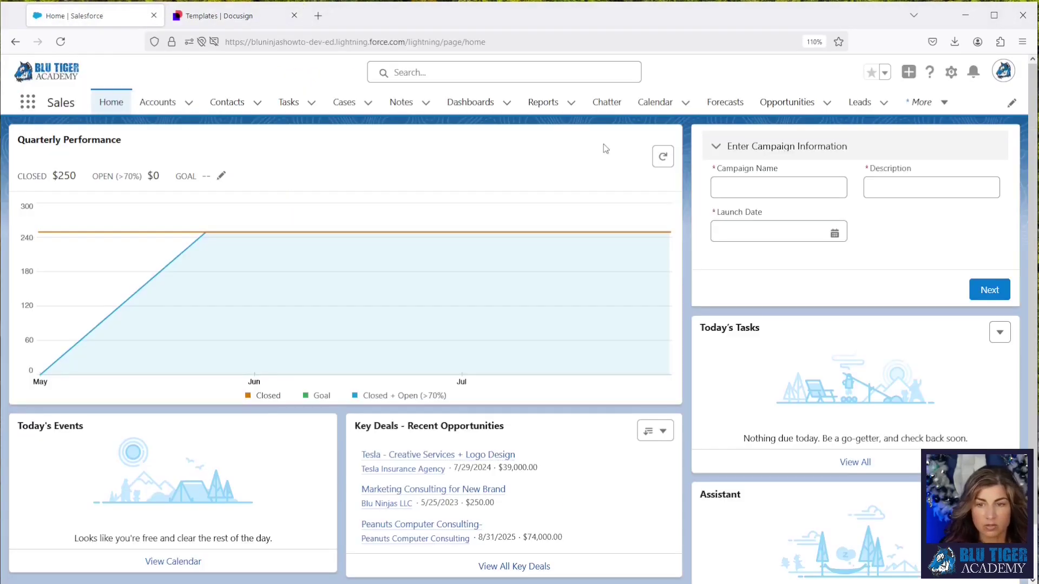
pyautogui.click(951, 74)
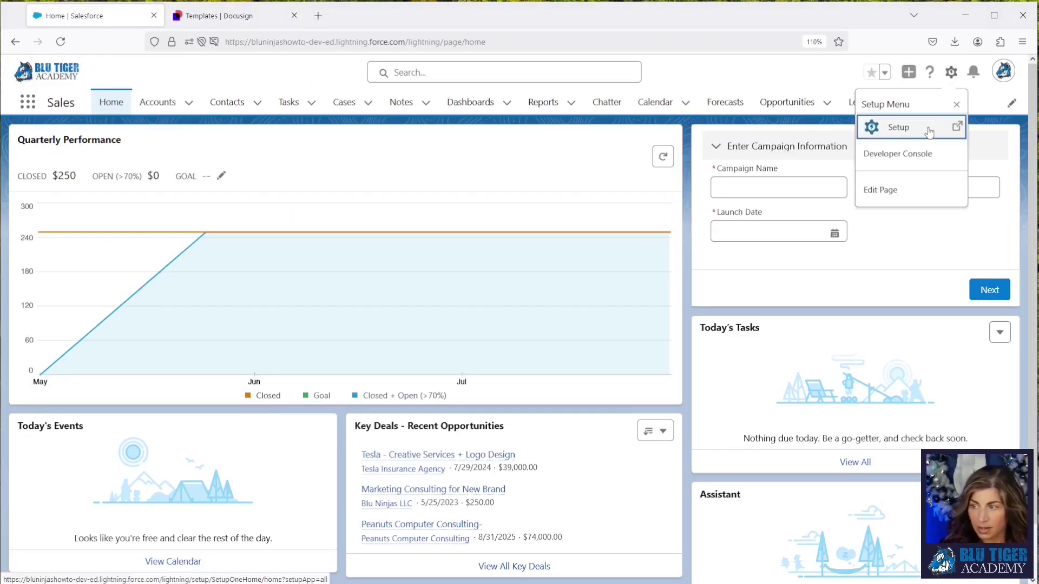
pyautogui.click(920, 128)
pyautogui.click(176, 103)
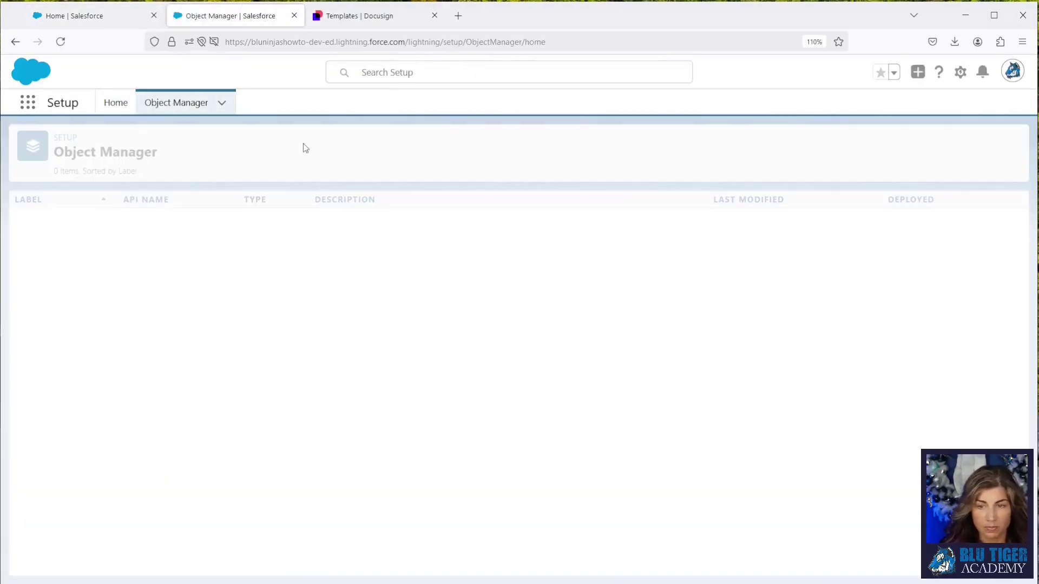
# Search the objects for "docu" and open the DocuSign Recipient Status object.
pyautogui.click(766, 143)
pyautogui.write('docui')
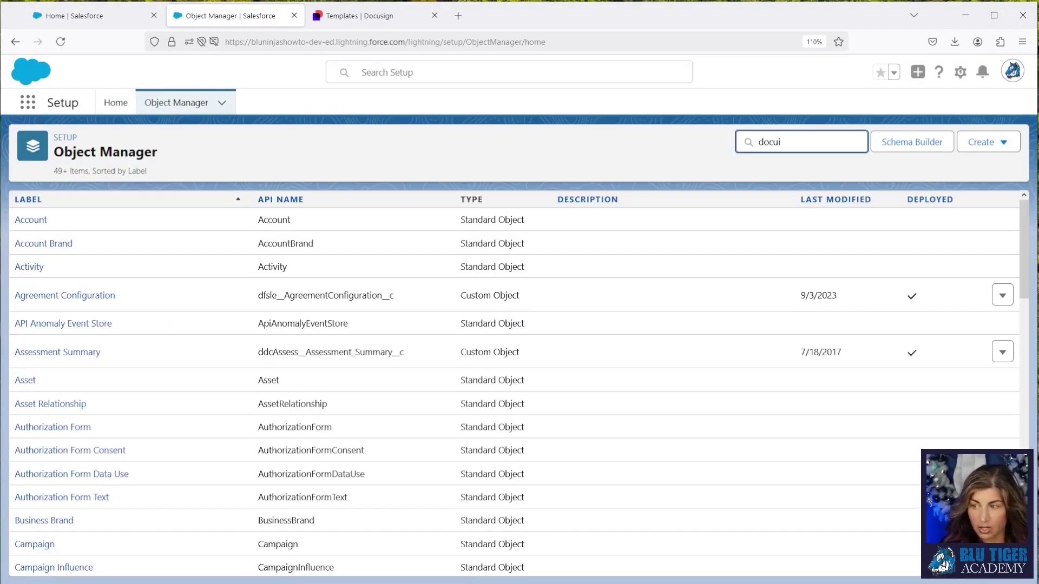
pyautogui.press('BackSpace')
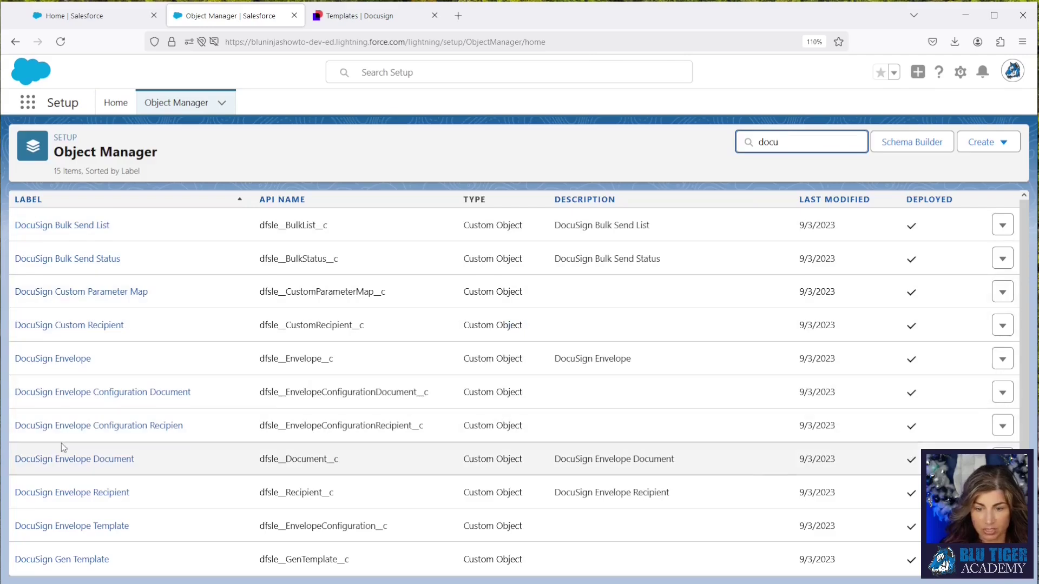
pyautogui.scroll(-3, 60, 443)
pyautogui.click(64, 524)
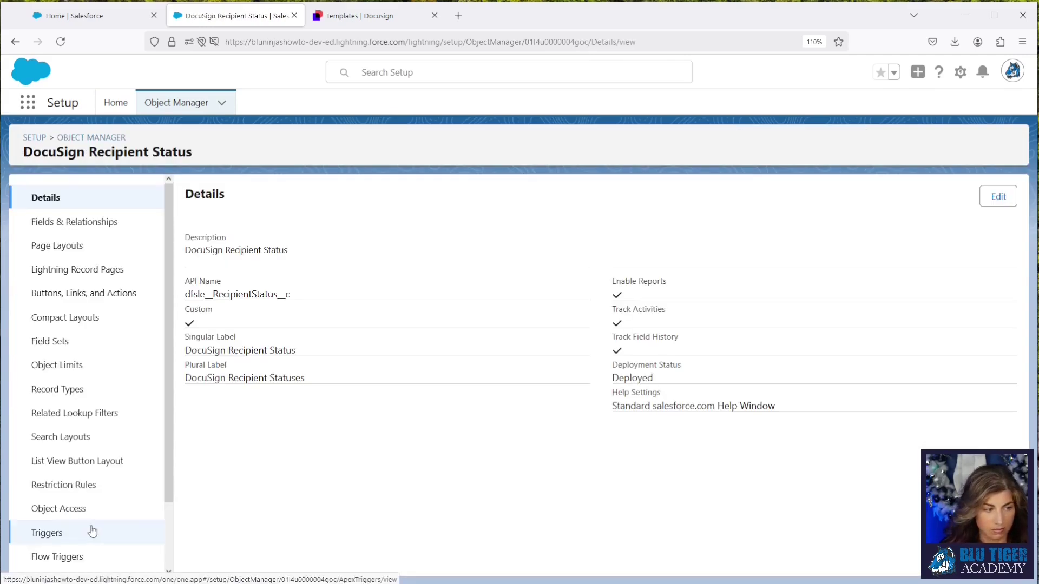
# Start a new custom field on the DocuSign Recipient Status object with the Text data type.
pyautogui.click(98, 233)
pyautogui.click(726, 192)
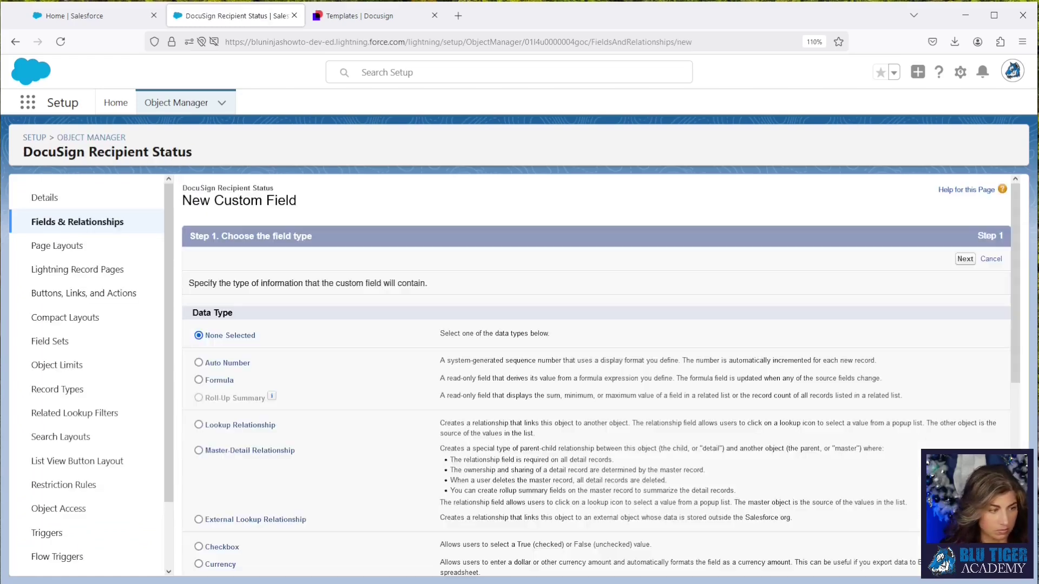
pyautogui.scroll(-5, 206, 452)
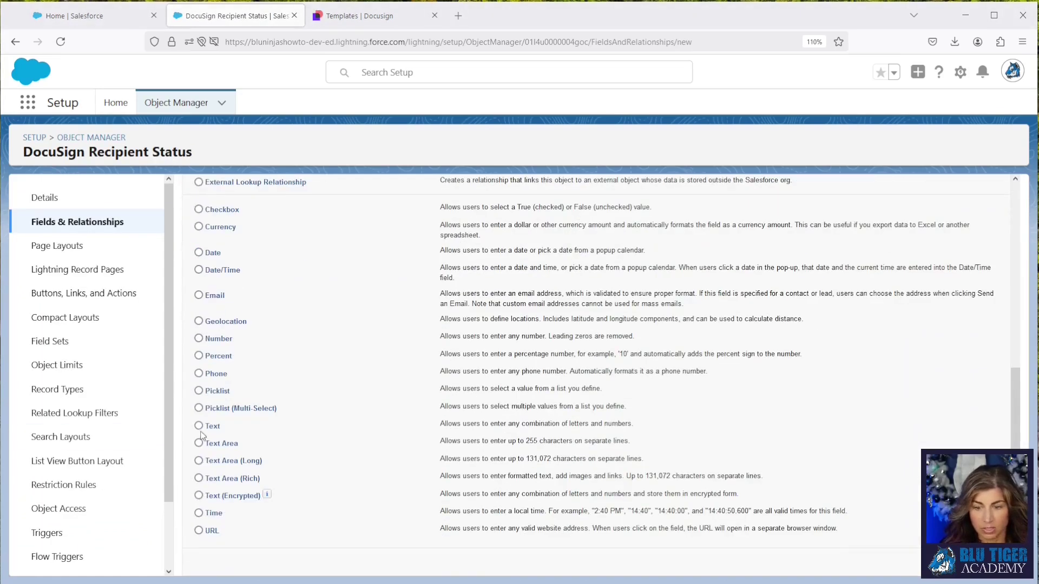
pyautogui.click(199, 427)
pyautogui.press('Return')
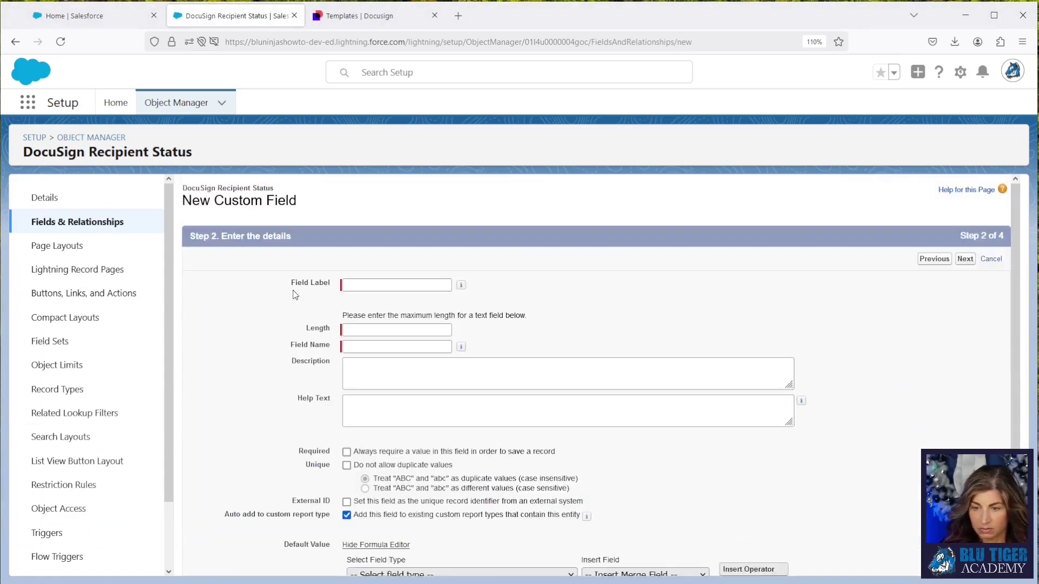
# Label the new text field DocuSign Recipient Id and set its length to 255.
pyautogui.write('DocuSign Recipient Id')
pyautogui.click(280, 300)
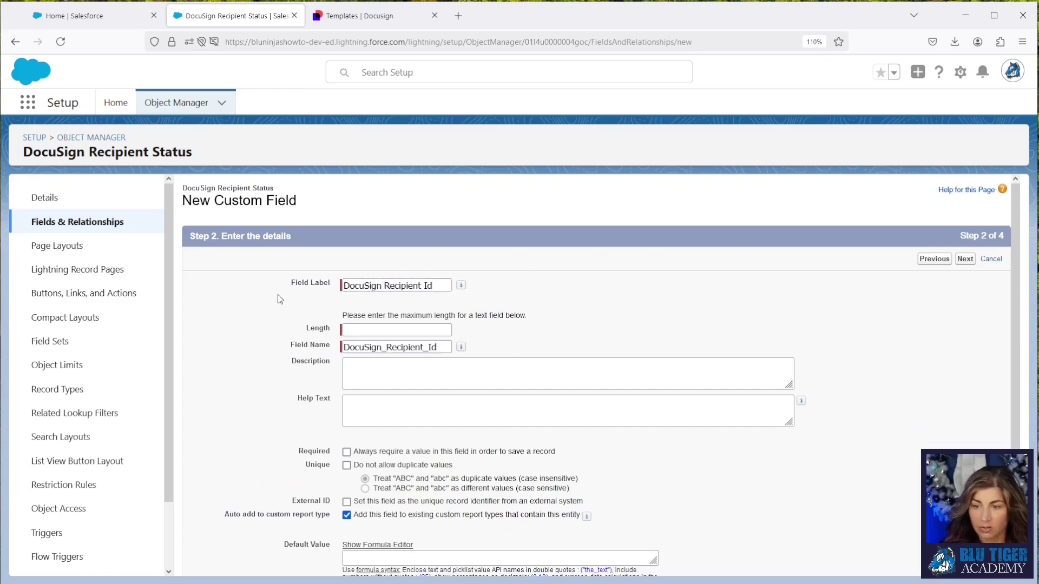
pyautogui.click(373, 332)
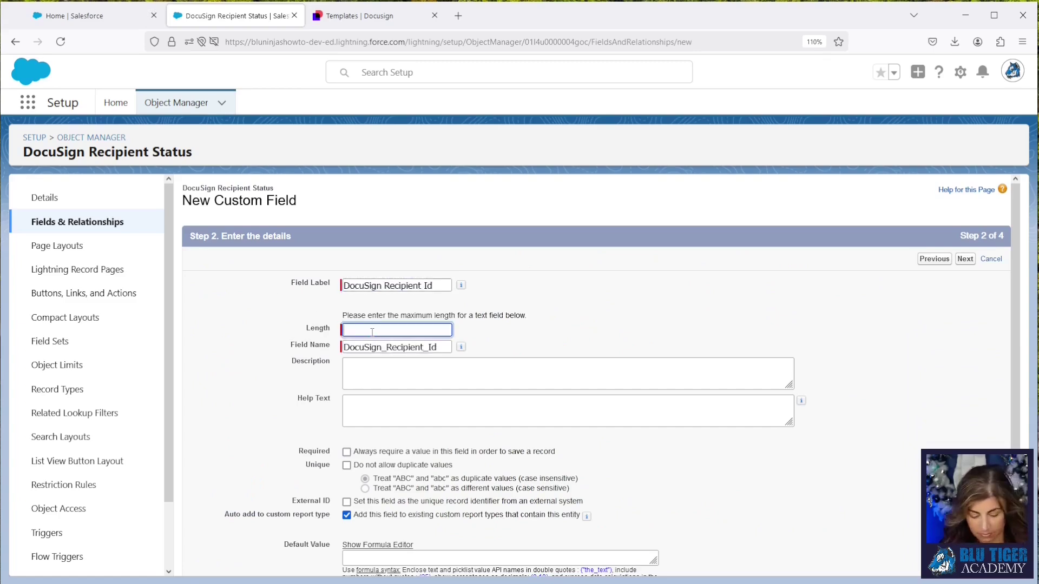
pyautogui.write('255')
# Enter the help text "This field is used as a helper field in the DocuSign Connect settings when doing a bulk send.".
pyautogui.click(375, 403)
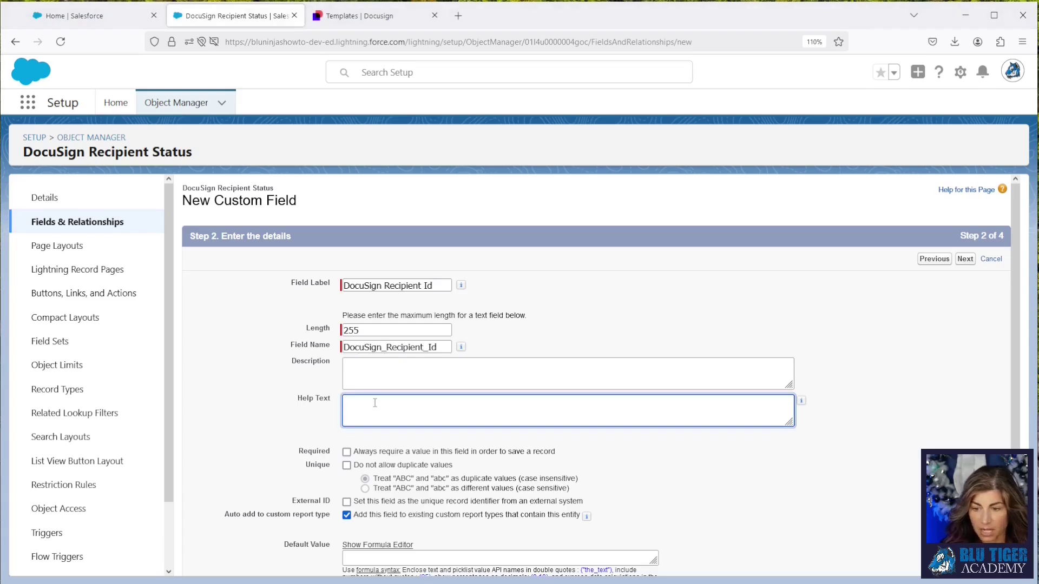
pyautogui.write('This field is used as a helper field in the DocuSign Connect settings when doing a bulk send.')
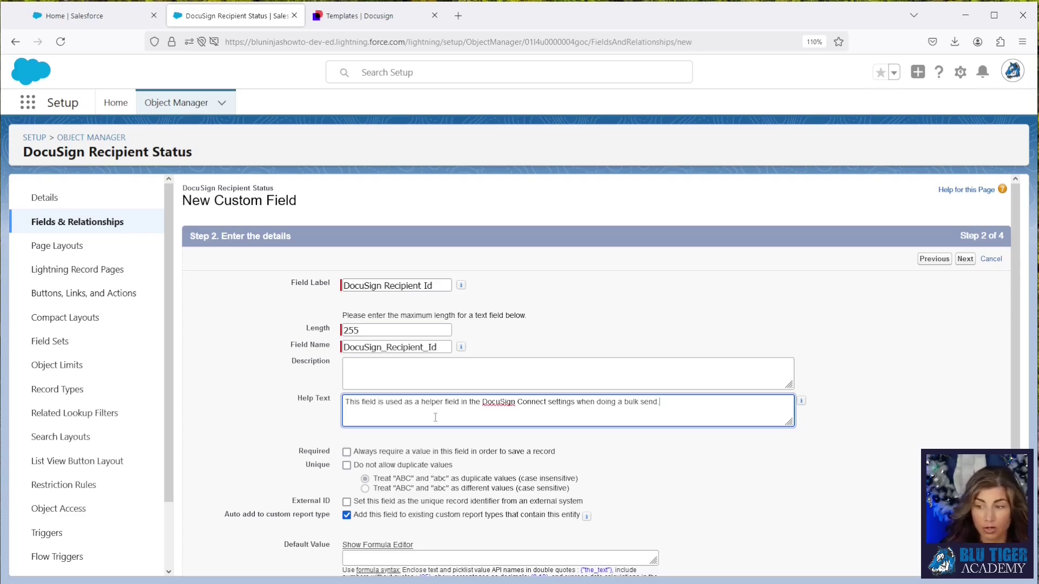
# Save the DocuSign Recipient Id field with the default field-level security and page layout, and start another custom field.
pyautogui.click(965, 259)
pyautogui.click(965, 260)
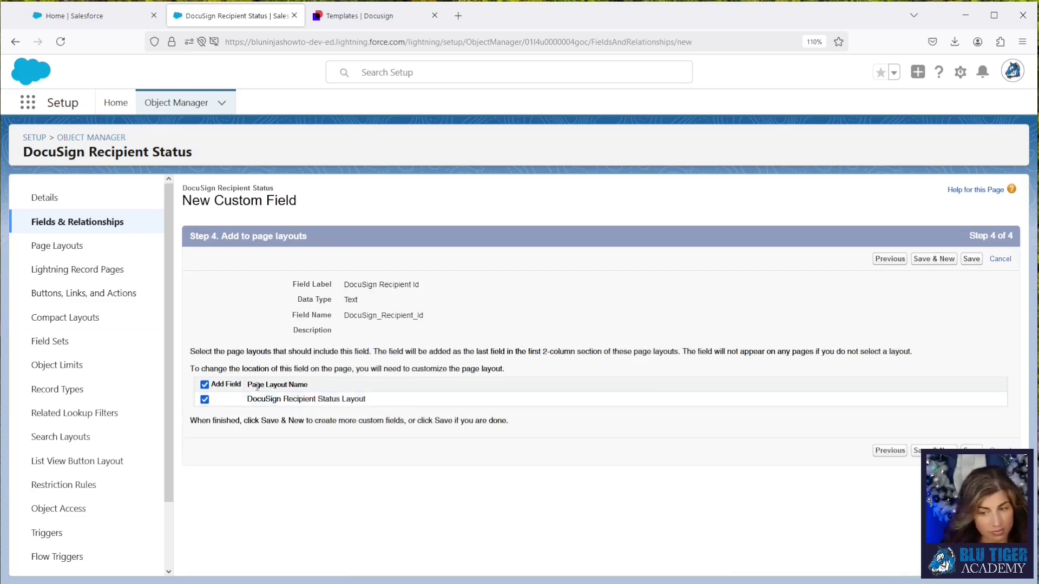
pyautogui.click(933, 259)
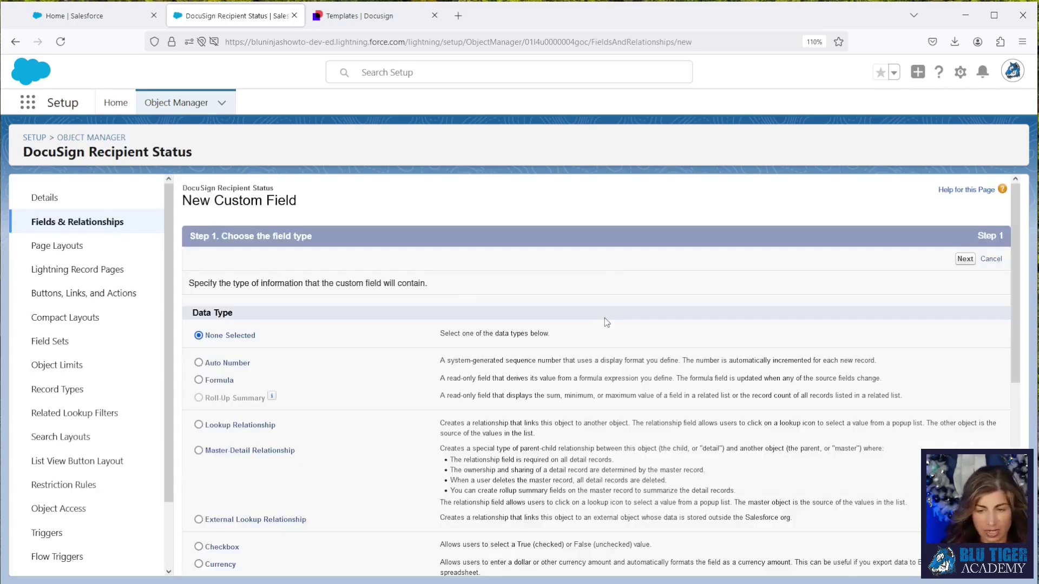
# Choose the Text data type for the new custom field, label it Envelope Id and set its length to 255.
pyautogui.scroll(-4, 364, 396)
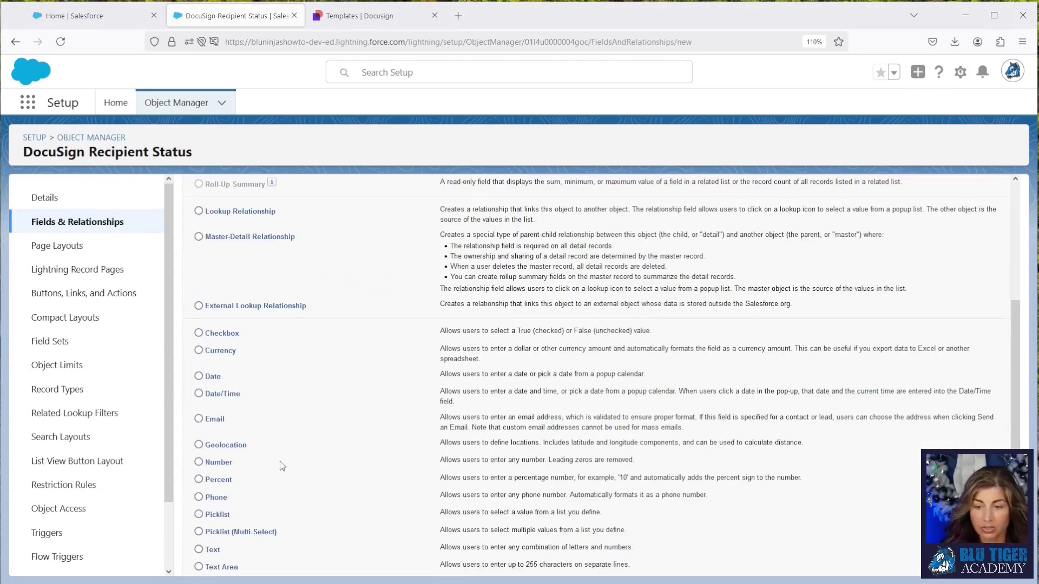
pyautogui.click(199, 550)
pyautogui.scroll(5, 596, 374)
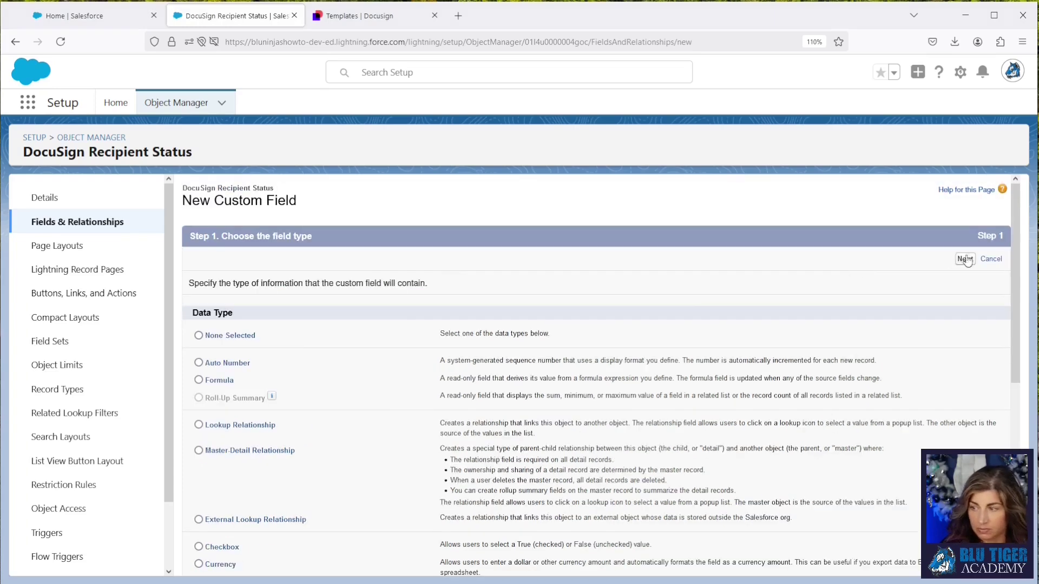
pyautogui.click(966, 260)
pyautogui.write('Envelope Id')
pyautogui.press('Tab')
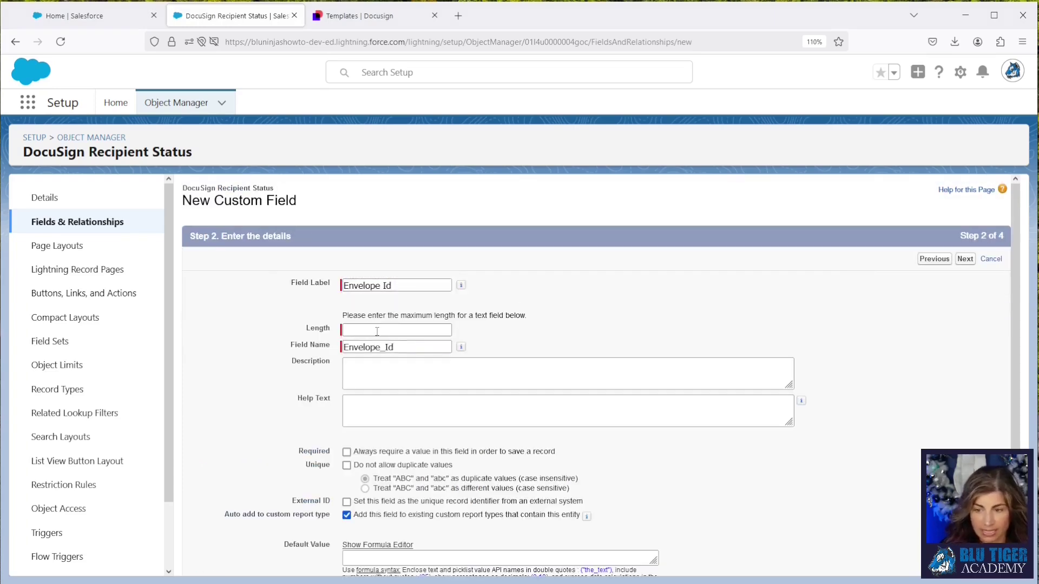
pyautogui.write('255')
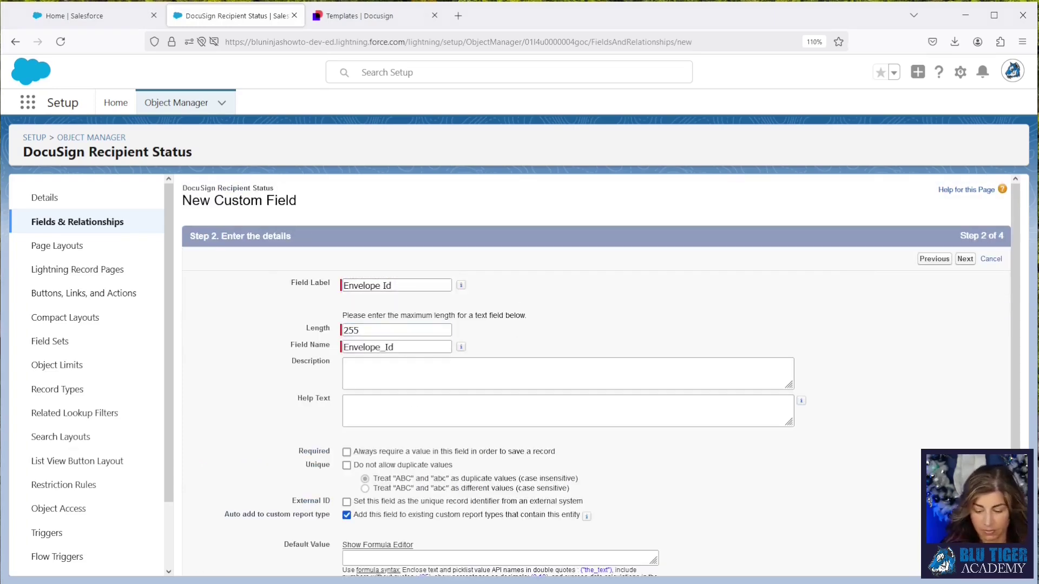
# Enter the help text "This field is used as a helper field in the DocuSign Connect settings when doing a bulk send." and save the field.
pyautogui.click(378, 410)
pyautogui.write('This field is used as a helper field in the DocuSign Connect settings when doing a bulk send.')
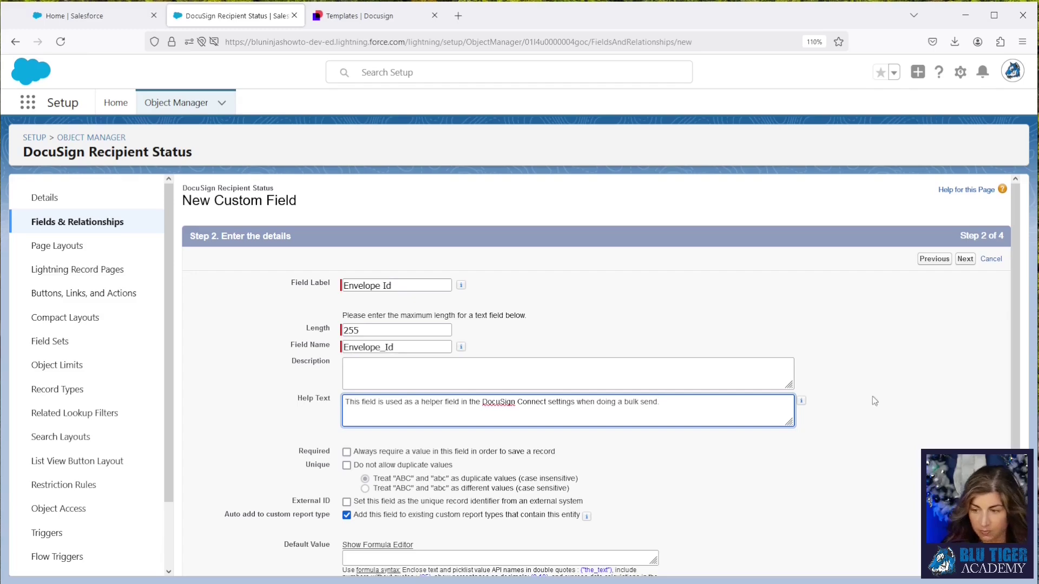
pyautogui.click(964, 260)
pyautogui.click(969, 259)
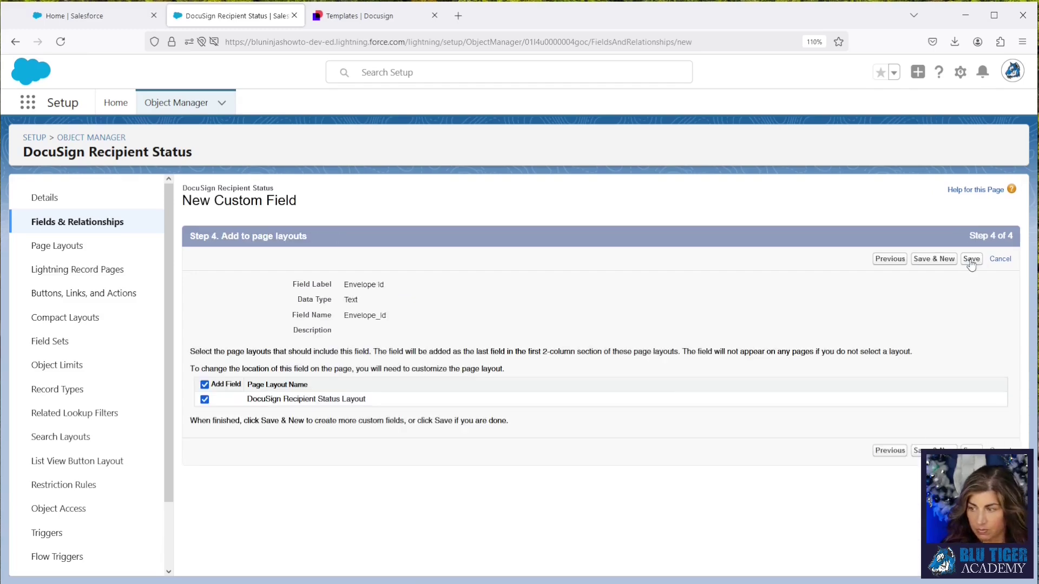
pyautogui.click(971, 260)
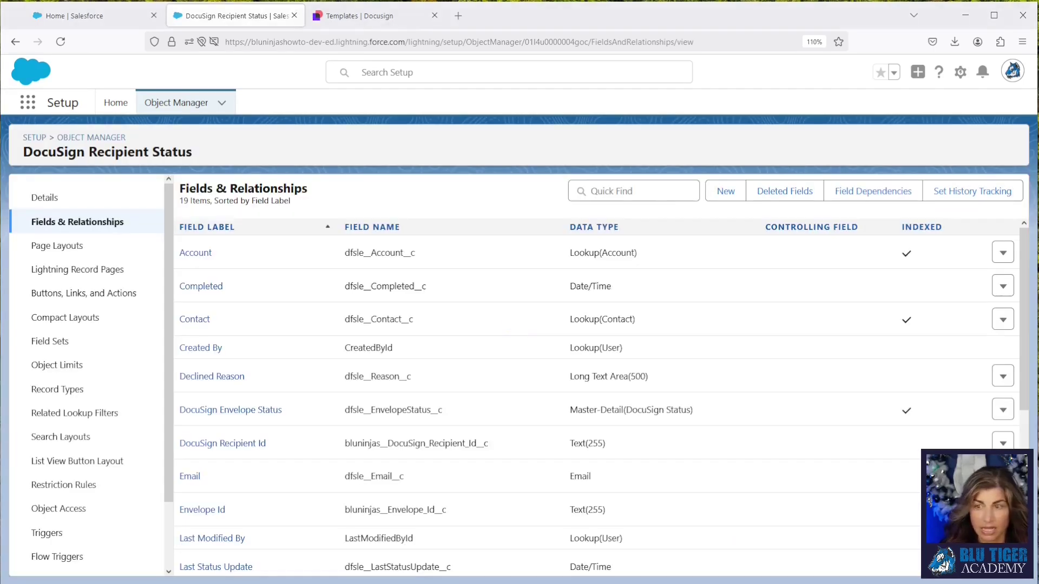
# Switch to Docusign and open the Salesforce configuration in the Connect admin settings for editing.
pyautogui.click(370, 15)
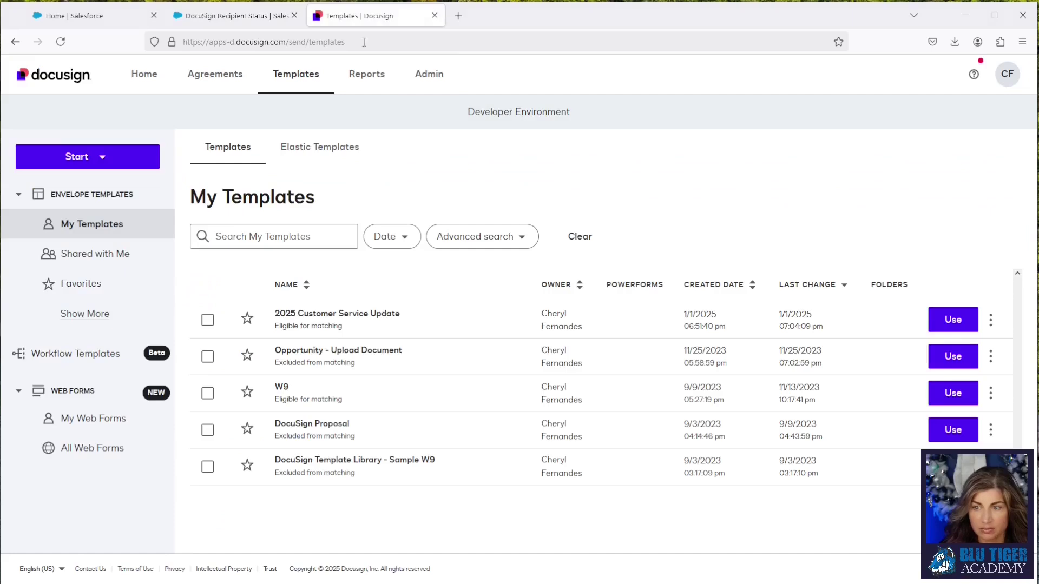
pyautogui.click(431, 80)
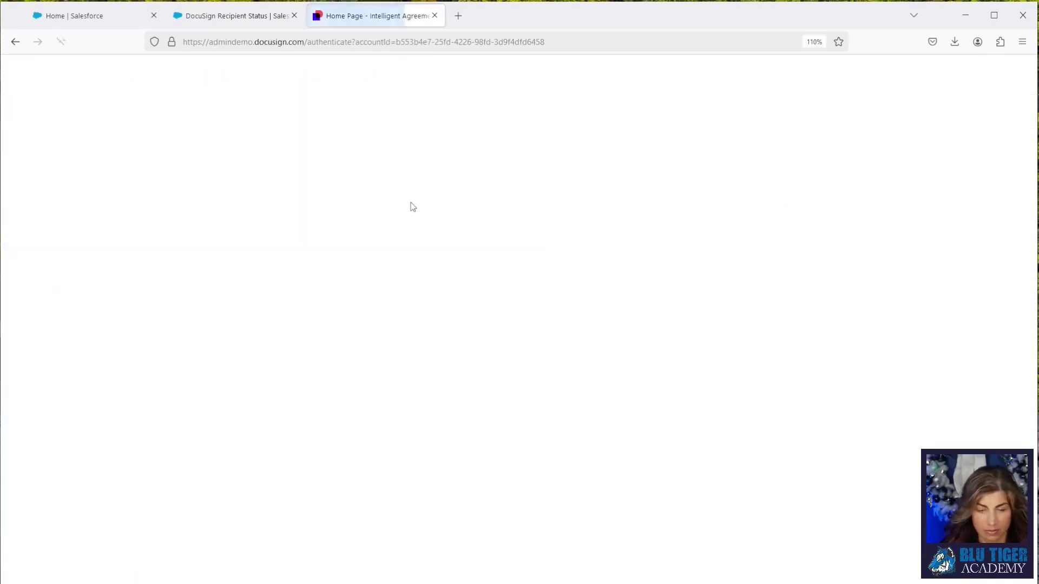
pyautogui.scroll(-5, 83, 378)
pyautogui.scroll(-3, 82, 379)
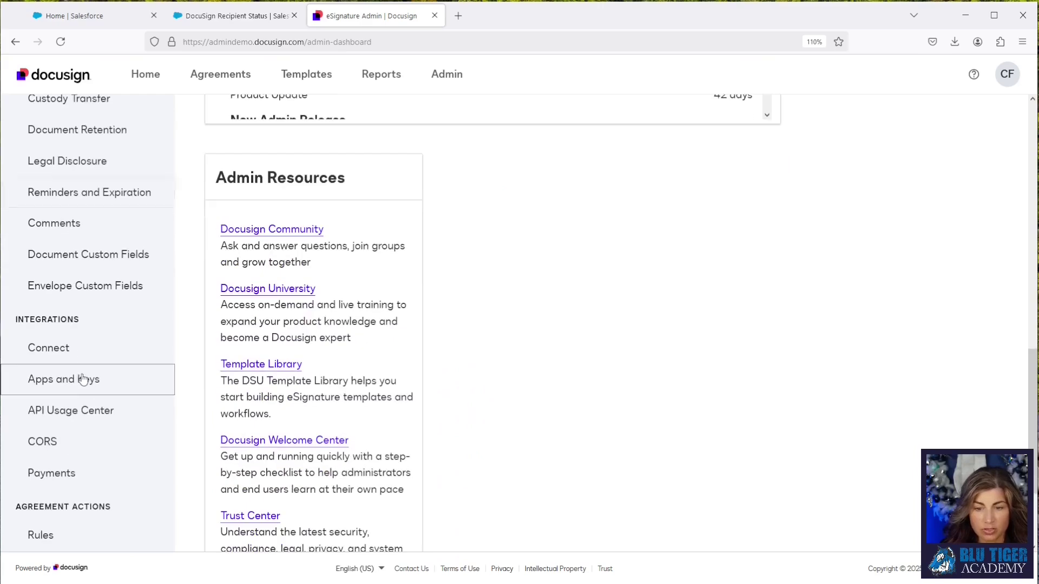
pyautogui.click(60, 352)
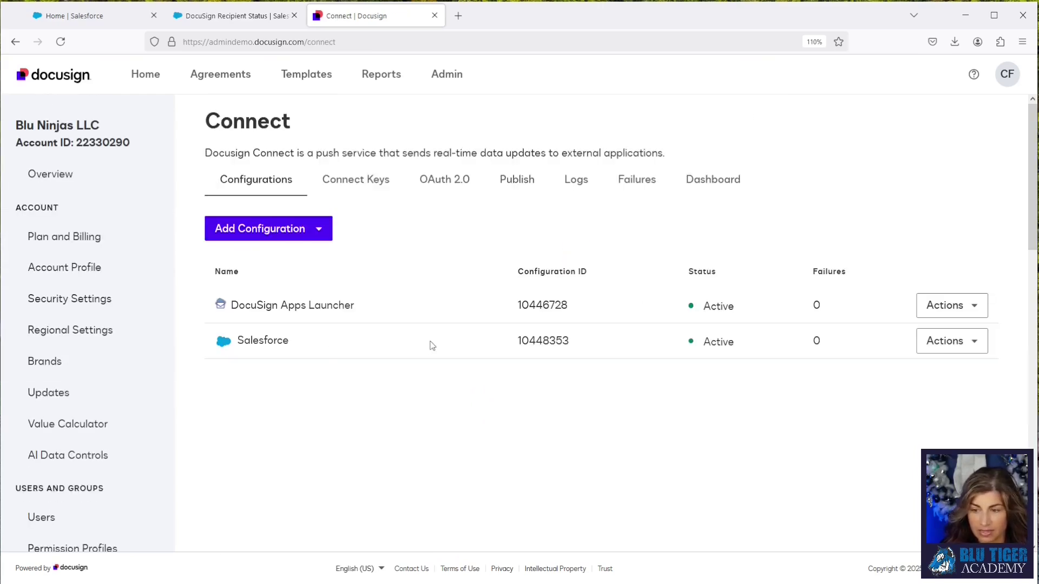
pyautogui.click(956, 342)
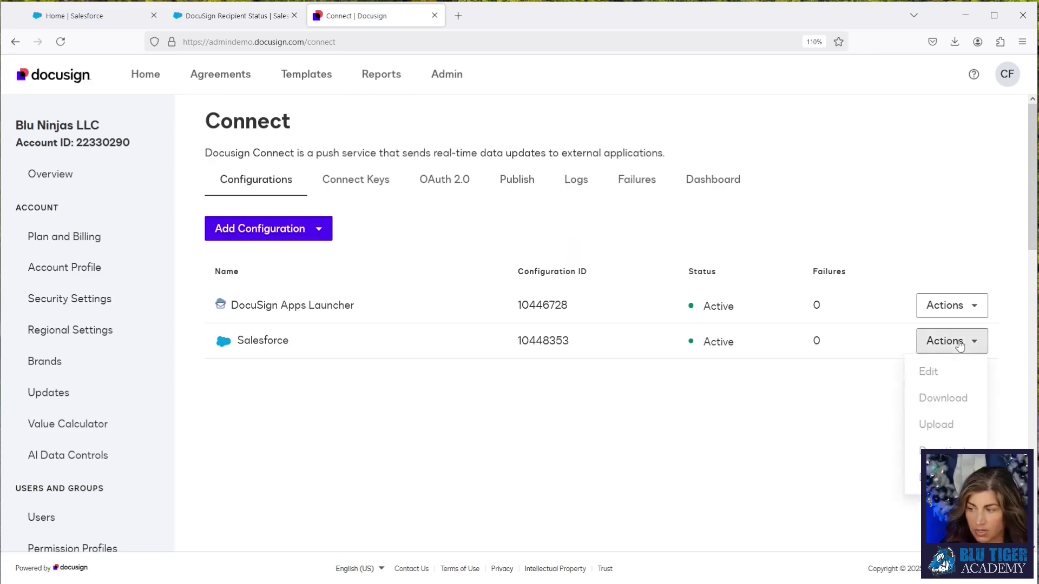
pyautogui.click(935, 372)
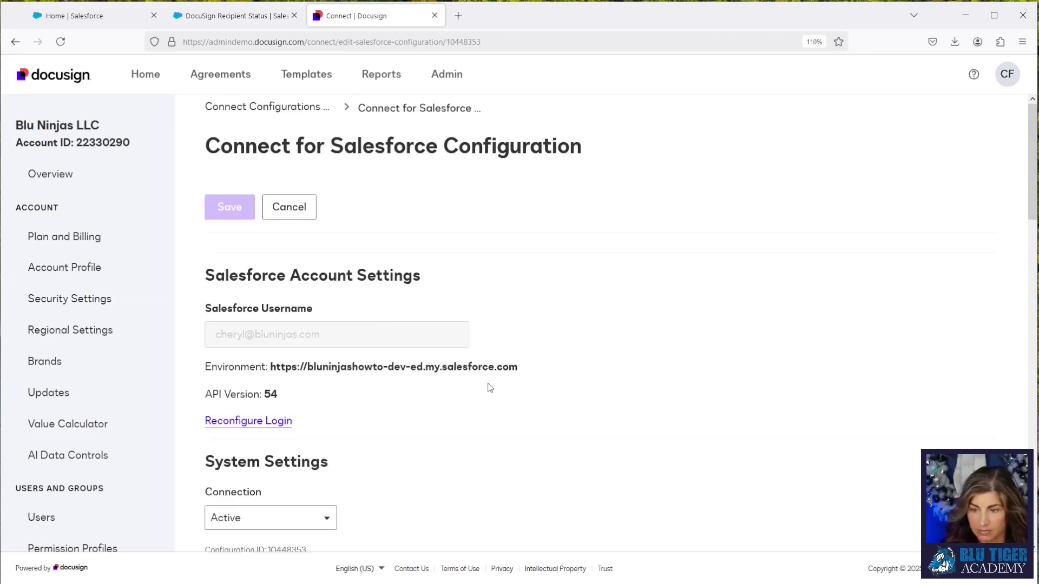
# Start a new Salesforce Object under Connect Objects in the Salesforce configuration.
pyautogui.scroll(-7, 379, 323)
pyautogui.scroll(-8, 379, 323)
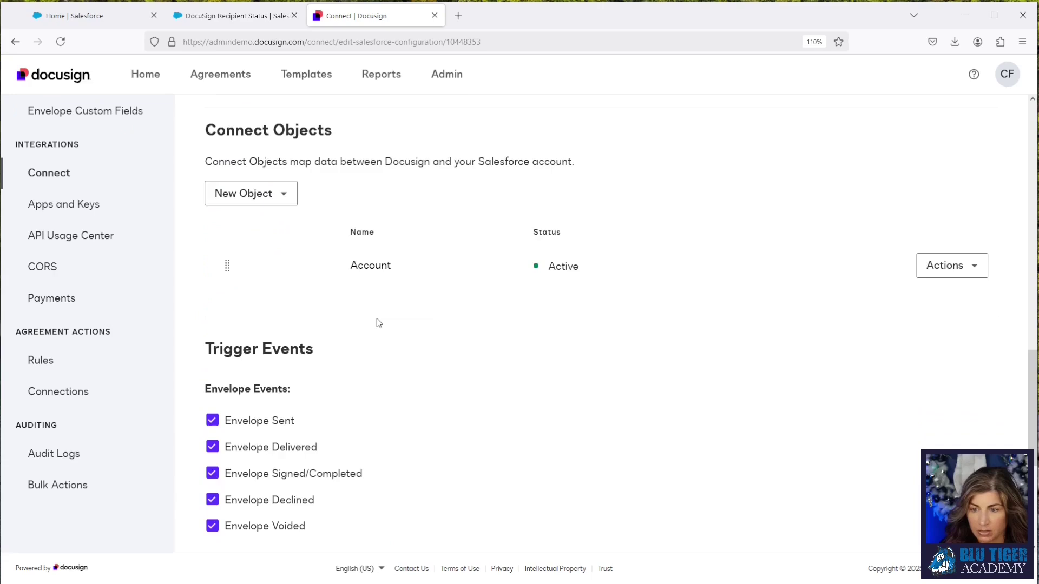
pyautogui.scroll(2, 532, 293)
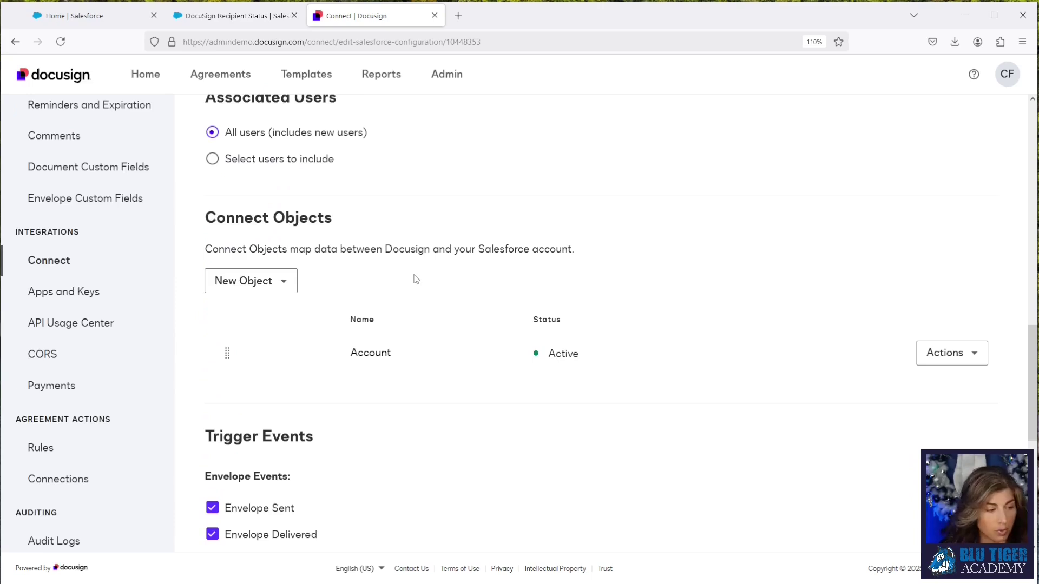
pyautogui.click(258, 282)
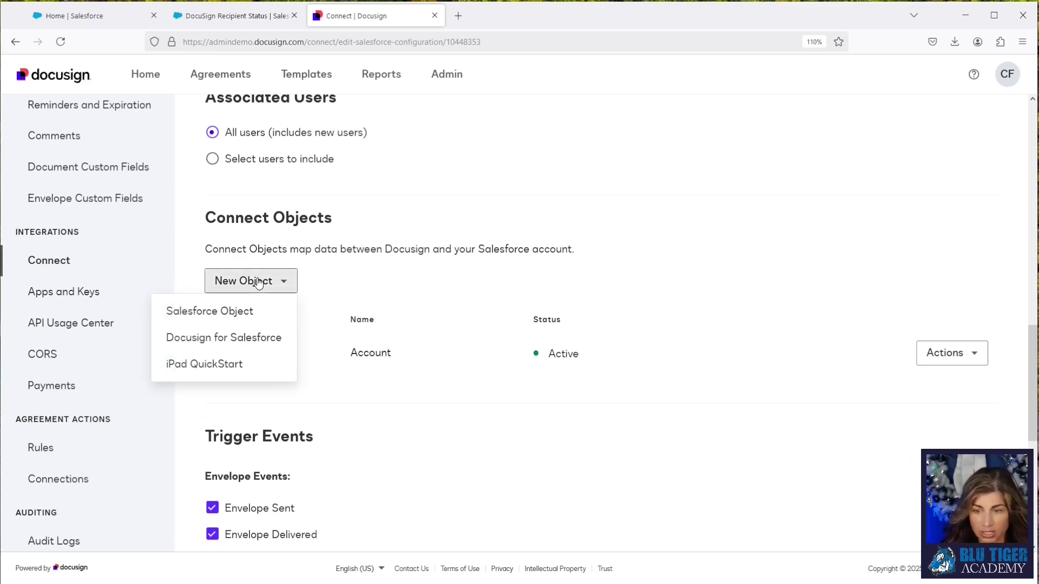
pyautogui.click(238, 313)
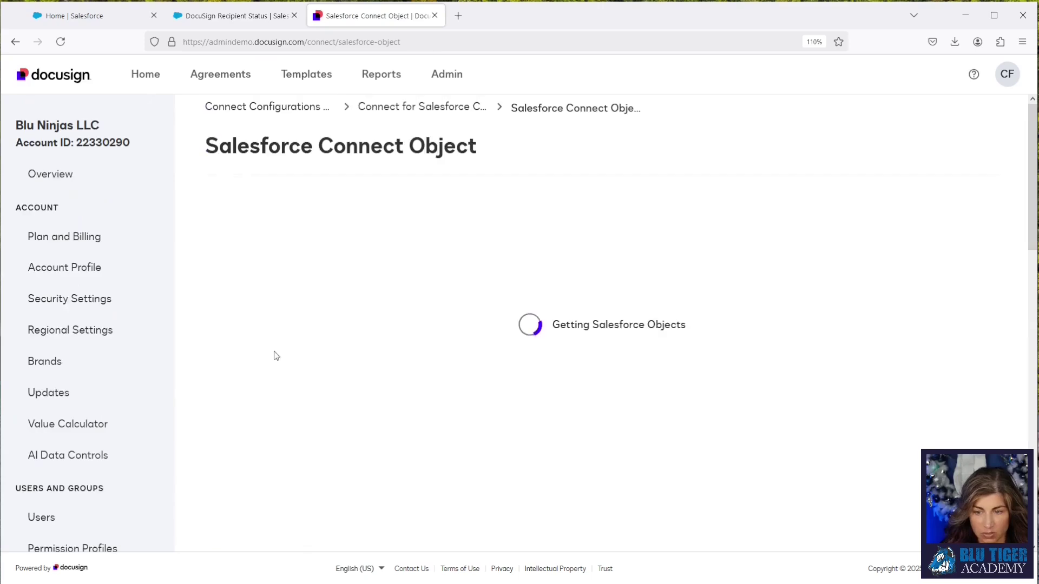
# Name the new Connect object "DocuSign Status for Bulk Send".
pyautogui.click(236, 371)
pyautogui.write('DocuSign Status for Bulk Send')
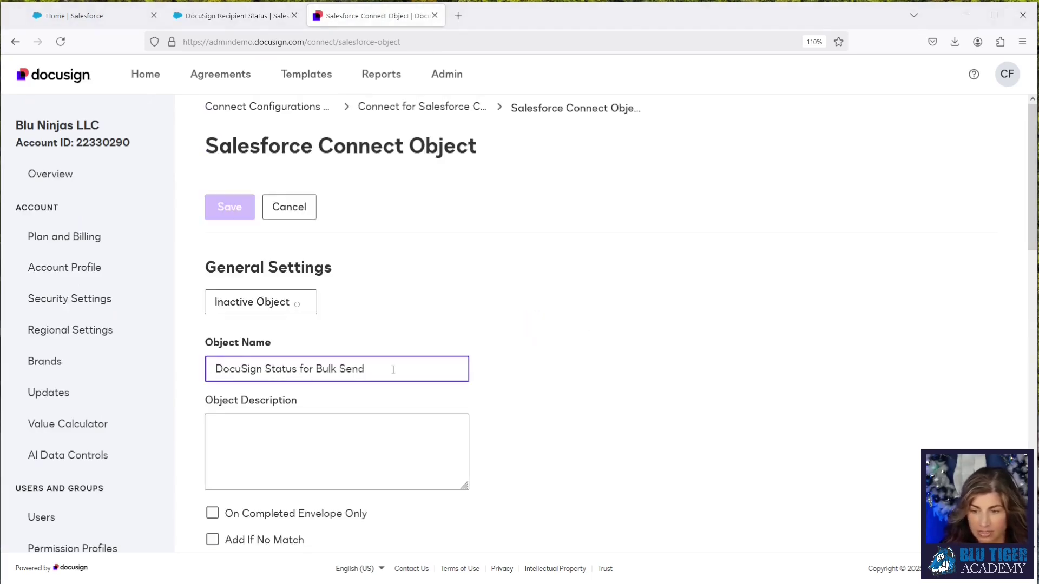
pyautogui.press('BackSpace')
pyautogui.press('BackSpace')
pyautogui.press('BackSpace')
pyautogui.press('BackSpace')
pyautogui.press('BackSpace')
pyautogui.press('BackSpace')
pyautogui.press('BackSpace')
pyautogui.press('BackSpace')
pyautogui.press('BackSpace')
pyautogui.press('BackSpace')
pyautogui.press('BackSpace')
pyautogui.press('BackSpace')
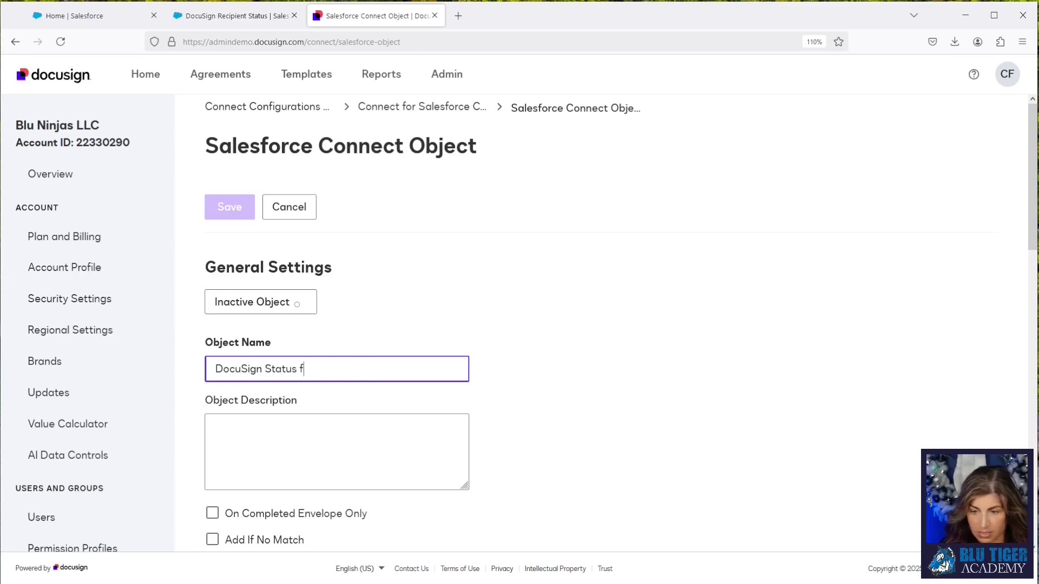
pyautogui.hotkey('ctrl', 'a')
pyautogui.write('DocuSign Status for Bulk Send')
# Select DocuSign Status as the Connect object's Salesforce object and enable Add If No Match.
pyautogui.scroll(-5, 413, 324)
pyautogui.click(274, 338)
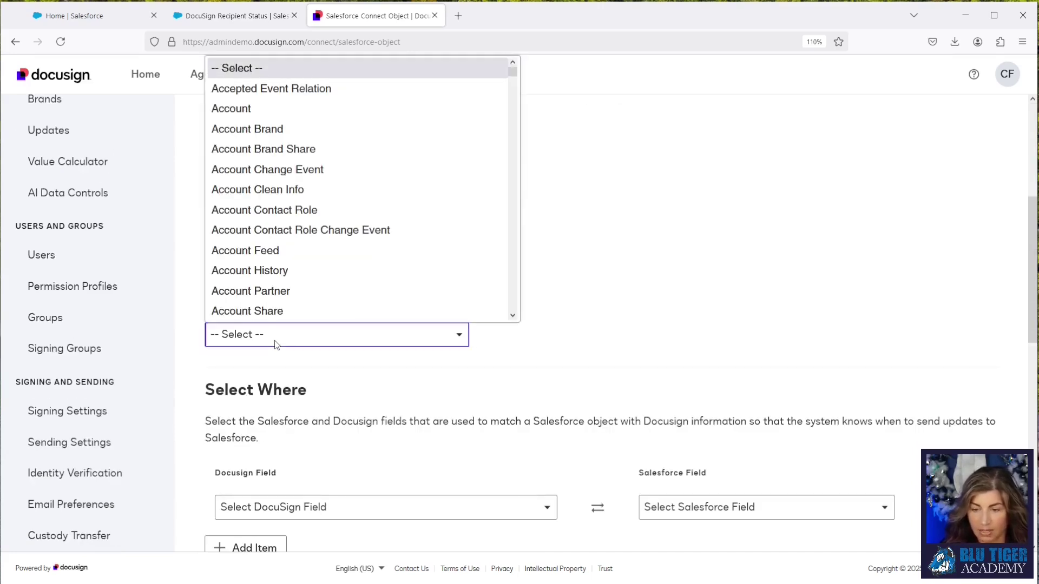
pyautogui.scroll(-10, 273, 236)
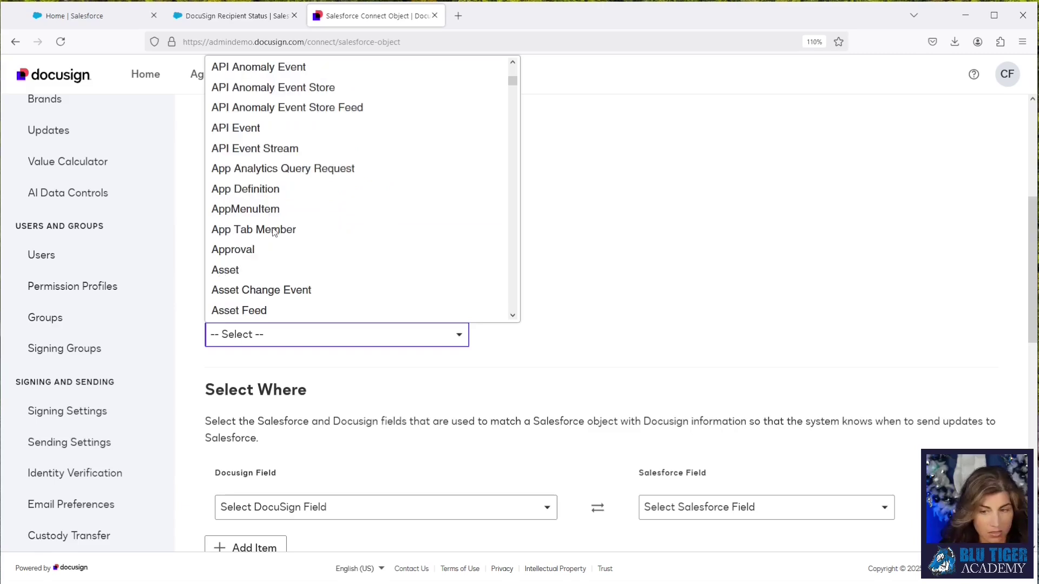
pyautogui.press('d')
pyautogui.press('Down')
pyautogui.press('Down')
pyautogui.press('Down')
pyautogui.press('Down')
pyautogui.press('Down')
pyautogui.press('Down')
pyautogui.press('Down')
pyautogui.press('Down')
pyautogui.press('Down')
pyautogui.press('Down')
pyautogui.press('Down')
pyautogui.press('Down')
pyautogui.press('Down')
pyautogui.press('Down')
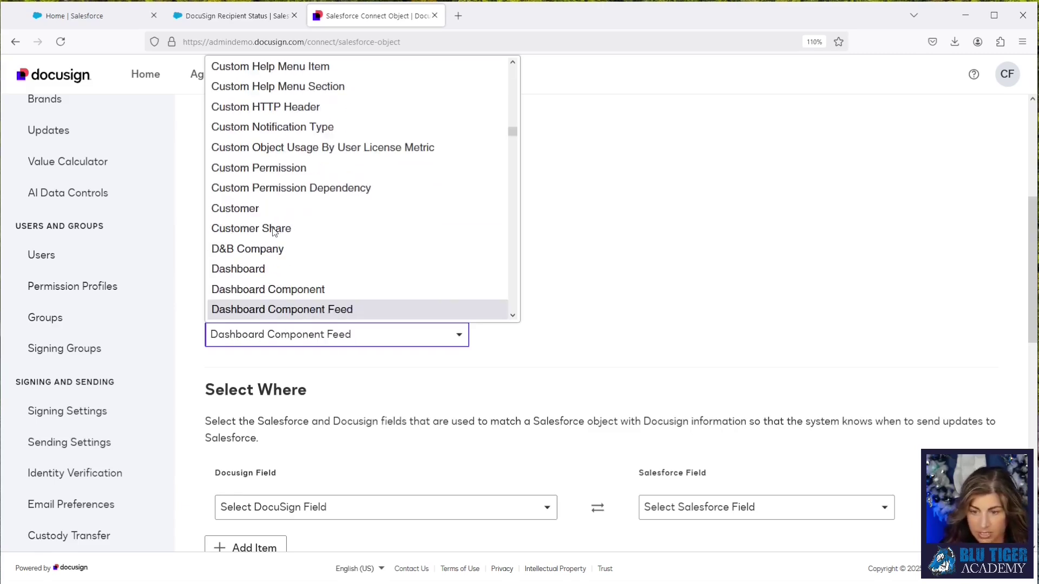
pyautogui.press('Down')
pyautogui.press('Down')
pyautogui.press('Down')
pyautogui.press('Down')
pyautogui.press('Down')
pyautogui.press('Down')
pyautogui.press('Down')
pyautogui.press('Down')
pyautogui.press('Down')
pyautogui.press('Down')
pyautogui.press('Down')
pyautogui.press('Down')
pyautogui.press('Down')
pyautogui.press('Down')
pyautogui.press('Down')
pyautogui.press('Down')
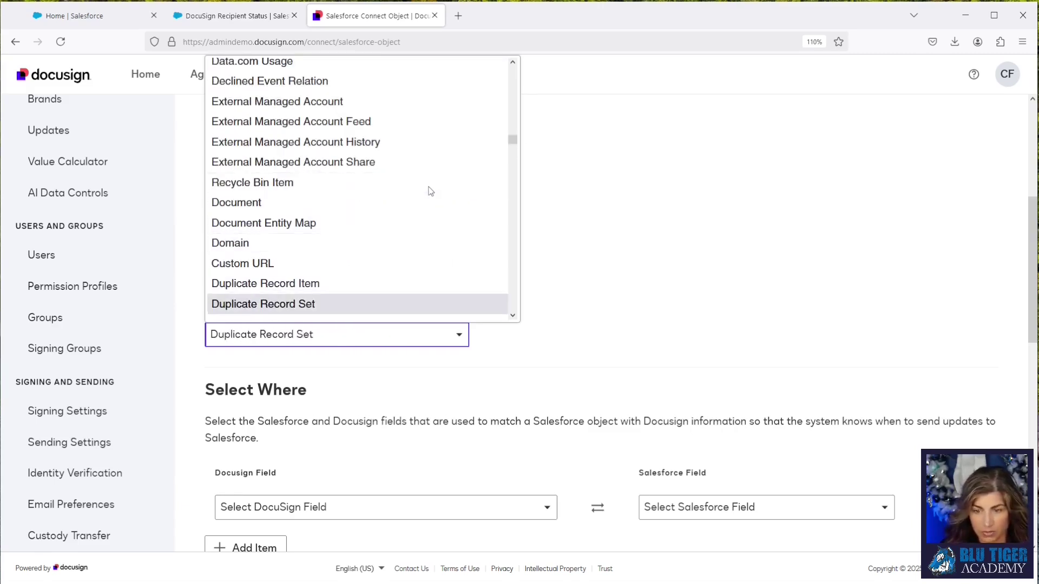
pyautogui.press('Down')
pyautogui.press('Down')
pyautogui.press('Down')
pyautogui.press('Down')
pyautogui.press('Down')
pyautogui.press('Down')
pyautogui.press('Down')
pyautogui.press('Down')
pyautogui.press('Down')
pyautogui.press('Down')
pyautogui.press('Down')
pyautogui.press('Down')
pyautogui.press('Down')
pyautogui.press('Down')
pyautogui.press('Down')
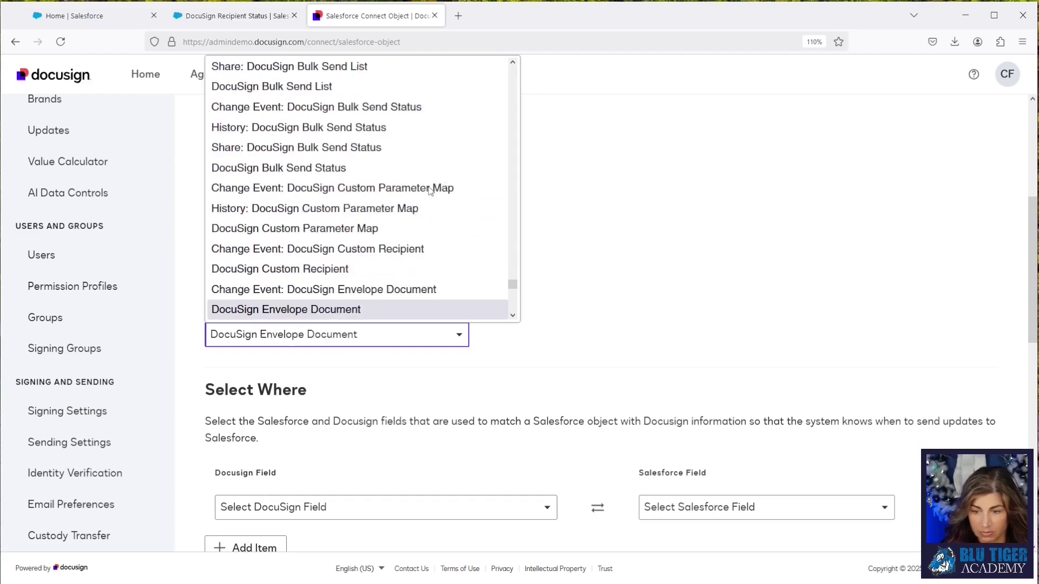
pyautogui.press('Return')
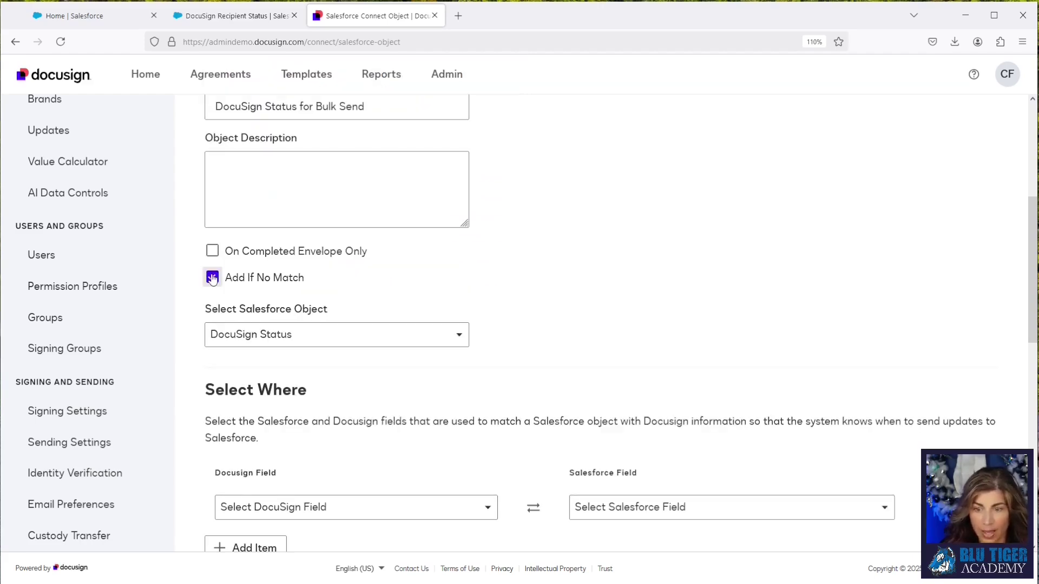
# In the Select Where criteria, match the Docusign field Envelope ID to the Salesforce field DocuSign envelope ID (string).
pyautogui.scroll(-3, 430, 532)
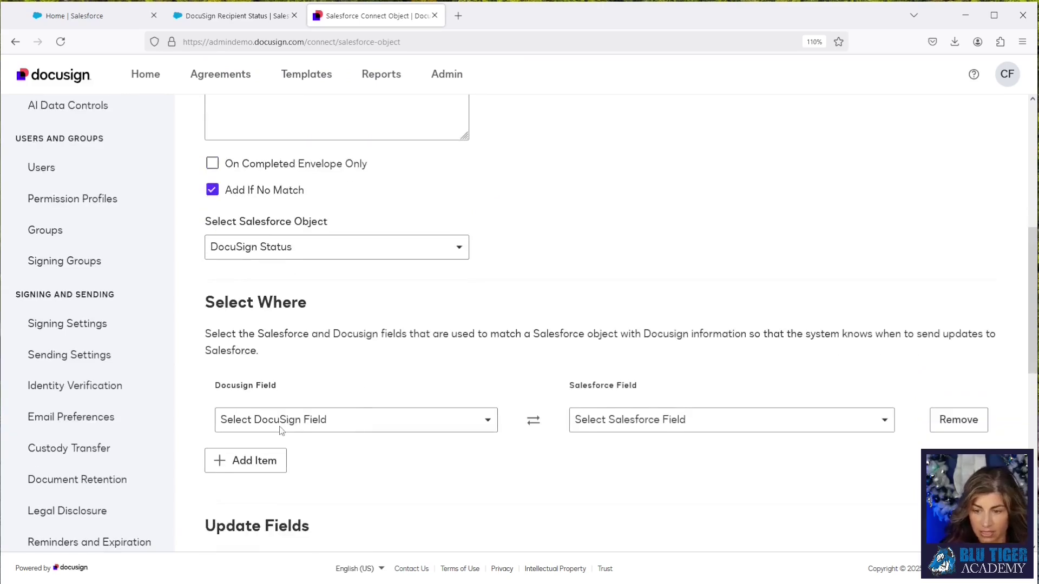
pyautogui.click(252, 425)
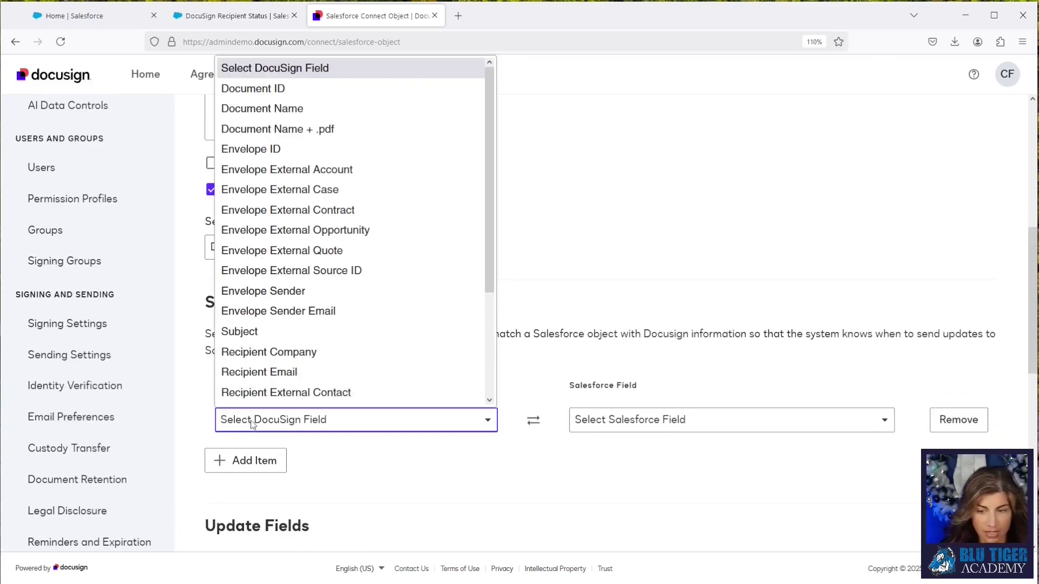
pyautogui.click(263, 151)
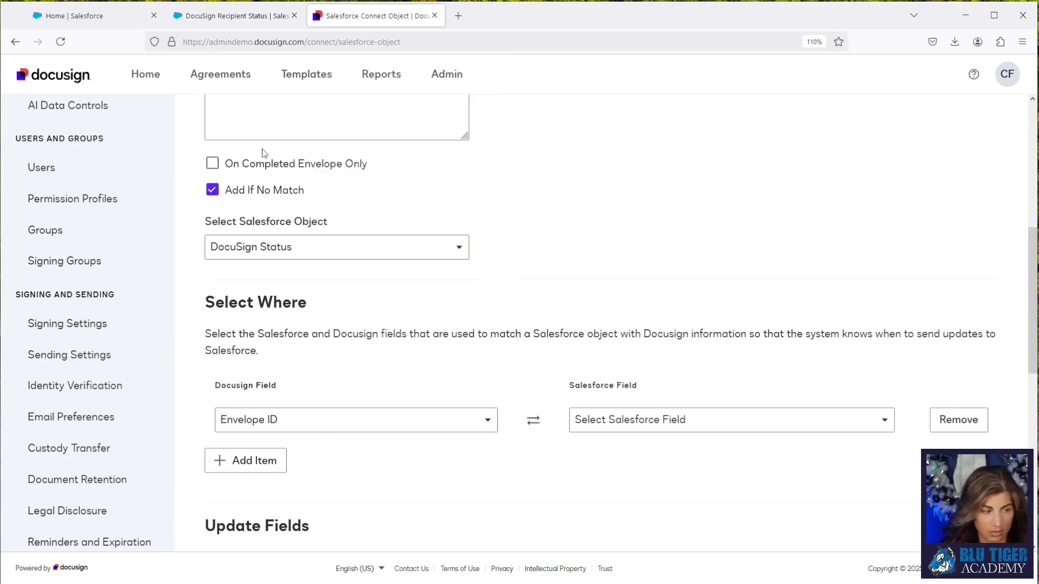
pyautogui.click(675, 426)
pyautogui.click(649, 316)
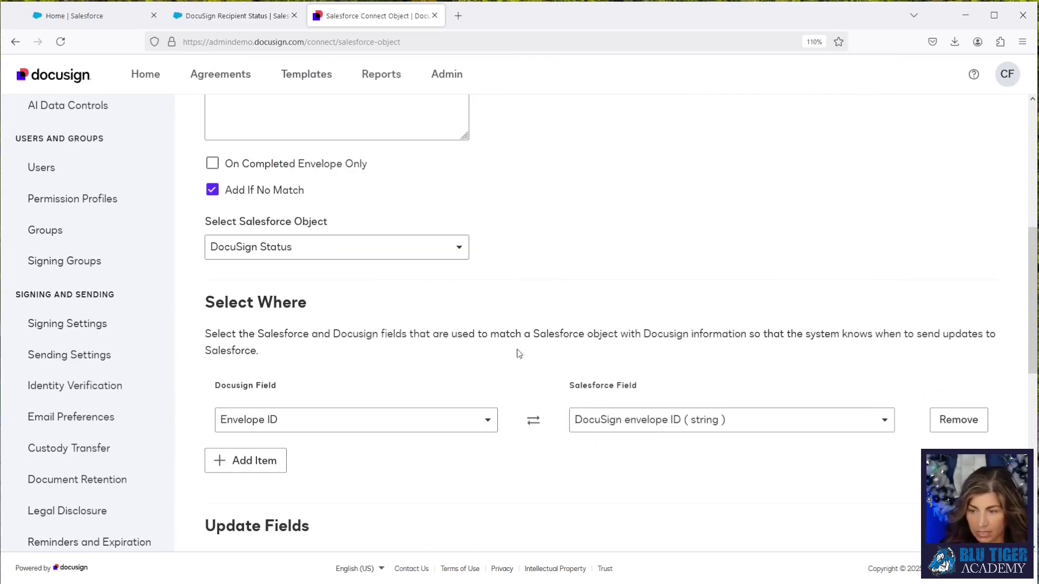
# In Update Fields, map the Recipient Secure Field "Account Id" to the Salesforce field Account (reference).
pyautogui.scroll(-5, 518, 352)
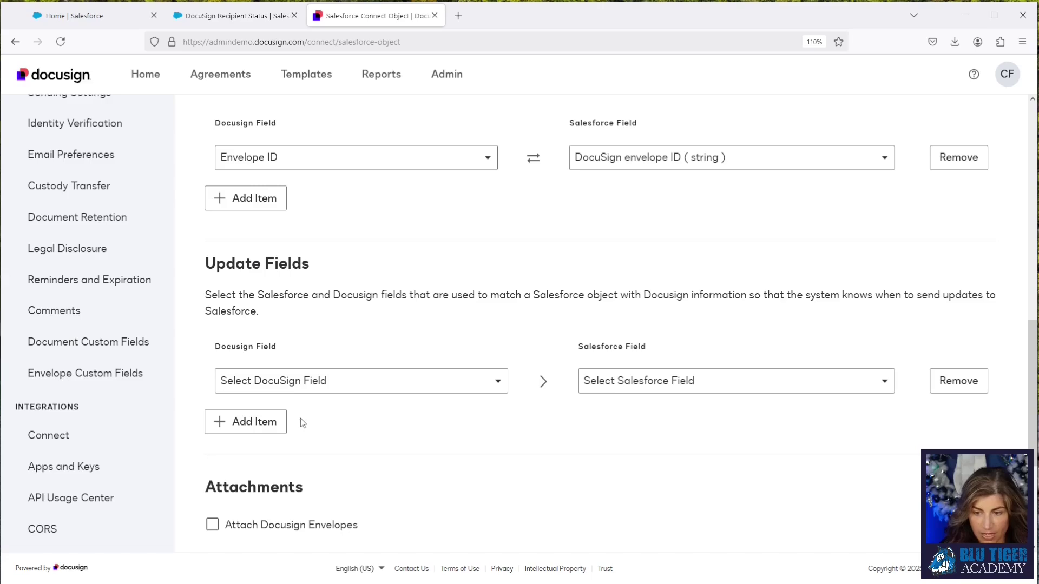
pyautogui.click(287, 385)
pyautogui.scroll(-10, 294, 300)
pyautogui.click(294, 300)
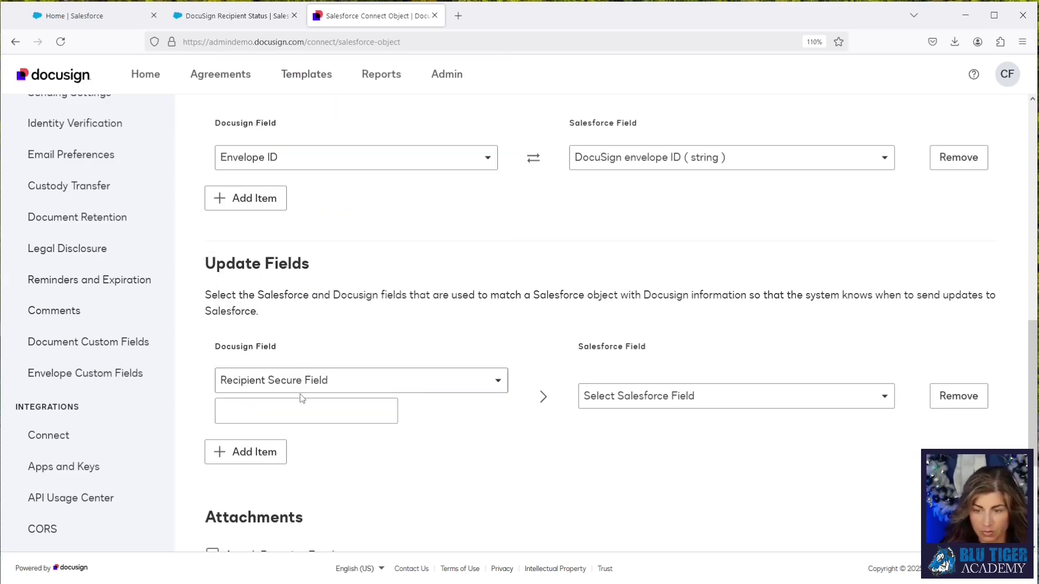
pyautogui.click(289, 405)
pyautogui.write('Account Id')
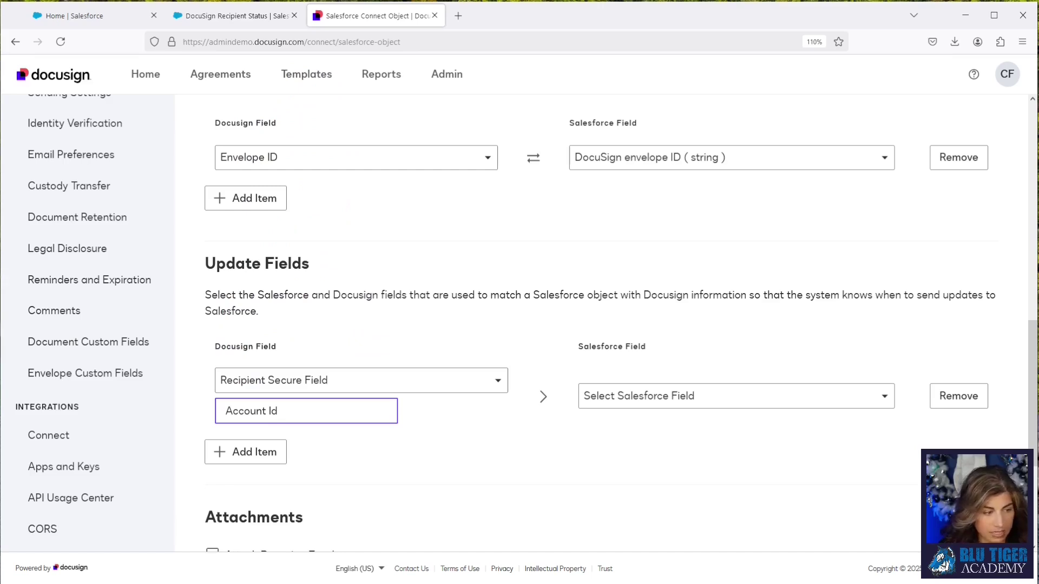
pyautogui.click(607, 403)
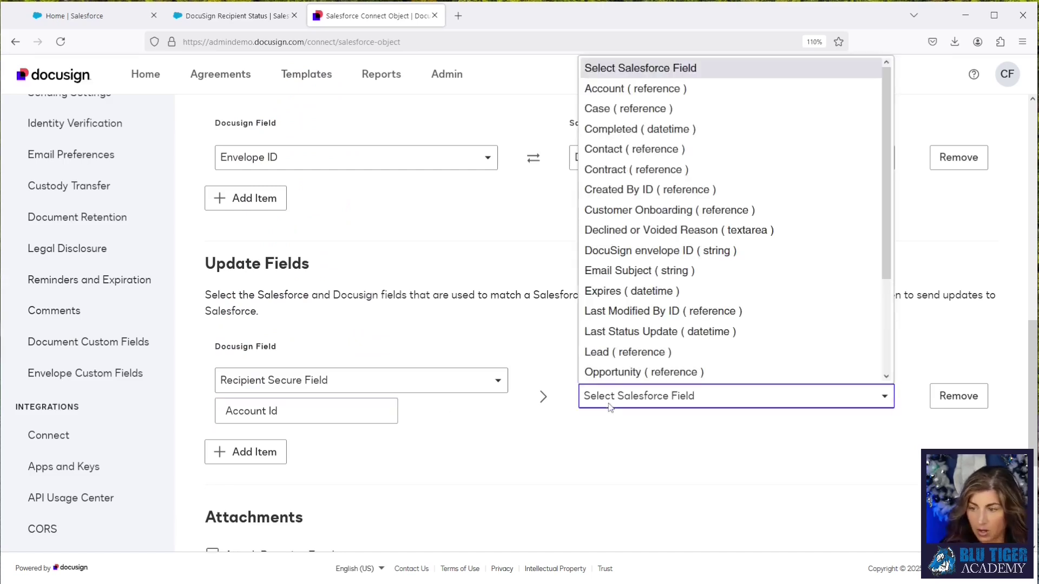
pyautogui.click(620, 88)
# Add an update row with the Docusign field Envelope Sent Date, followed by five more blank update rows.
pyautogui.click(240, 456)
pyautogui.scroll(-5, 280, 357)
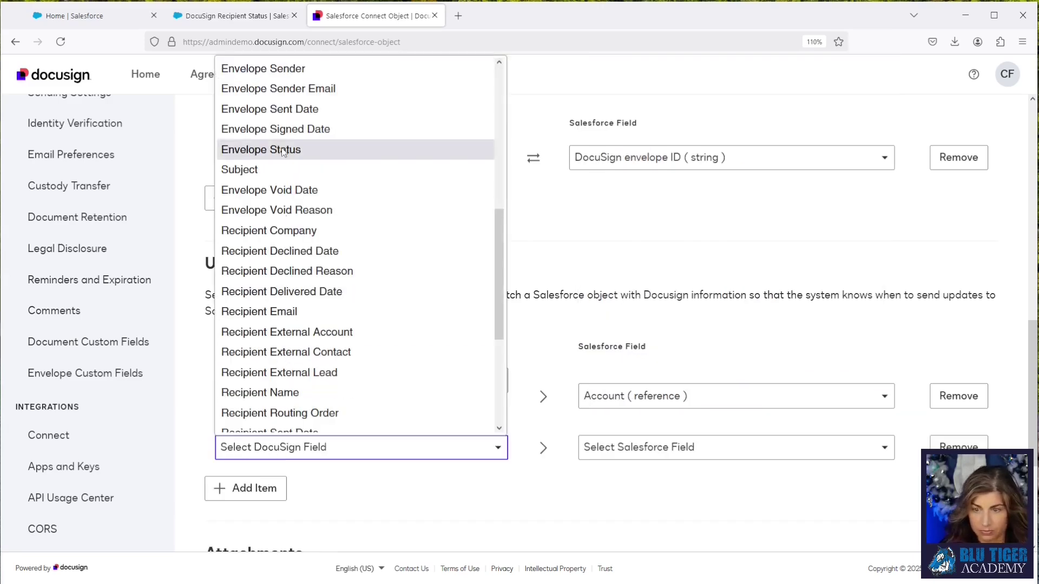
pyautogui.click(271, 110)
pyautogui.click(246, 488)
pyautogui.click(245, 525)
pyautogui.scroll(-5, 341, 455)
pyautogui.click(260, 319)
pyautogui.click(254, 344)
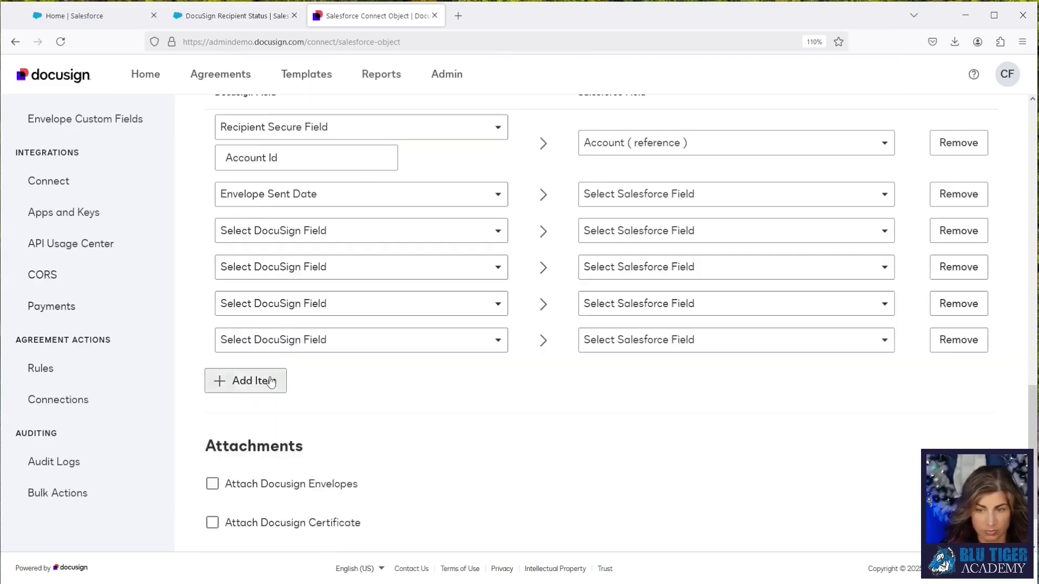
pyautogui.click(253, 380)
# Set the Docusign fields of the first two blank update rows to Envelope Signed Date and Envelope Status.
pyautogui.click(268, 231)
pyautogui.click(311, 560)
pyautogui.click(292, 267)
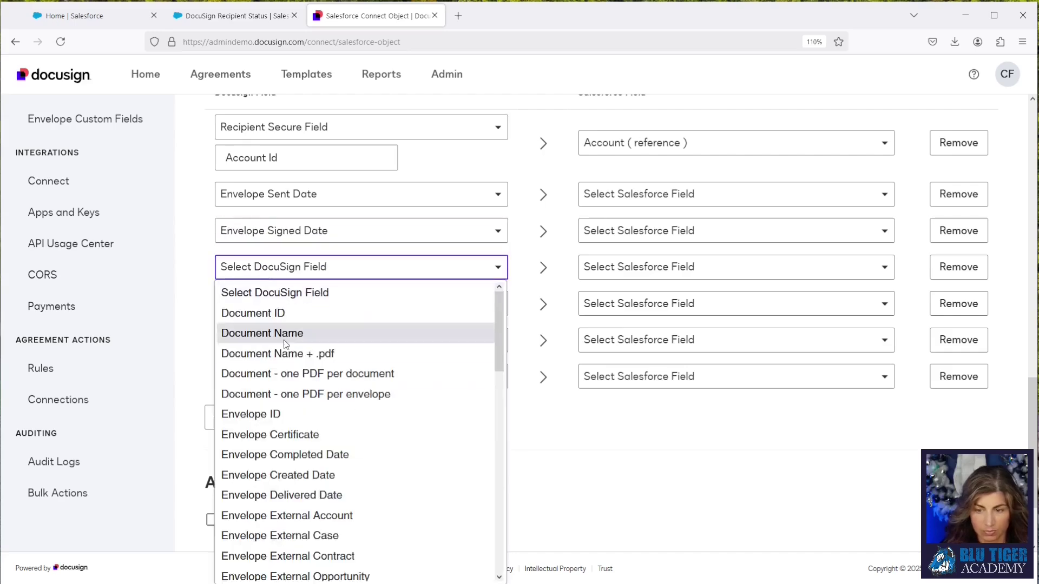
pyautogui.scroll(-10, 290, 378)
pyautogui.scroll(4, 290, 374)
pyautogui.click(289, 374)
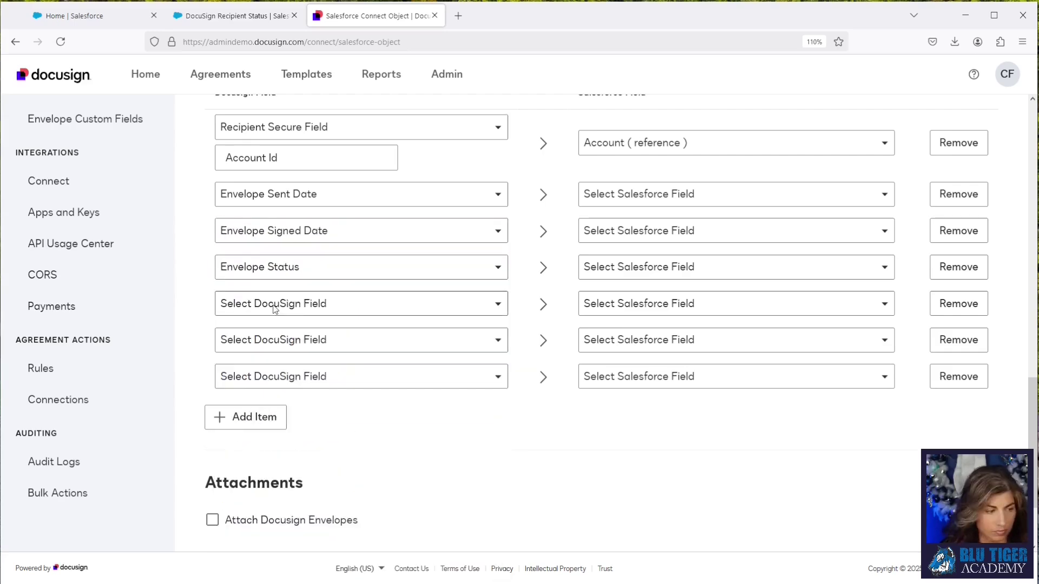
# Fill the remaining blank Docusign fields with Recipient Declined Reason, Subject and Envelope ID.
pyautogui.click(274, 303)
pyautogui.scroll(-3, 282, 379)
pyautogui.click(292, 411)
pyautogui.click(272, 347)
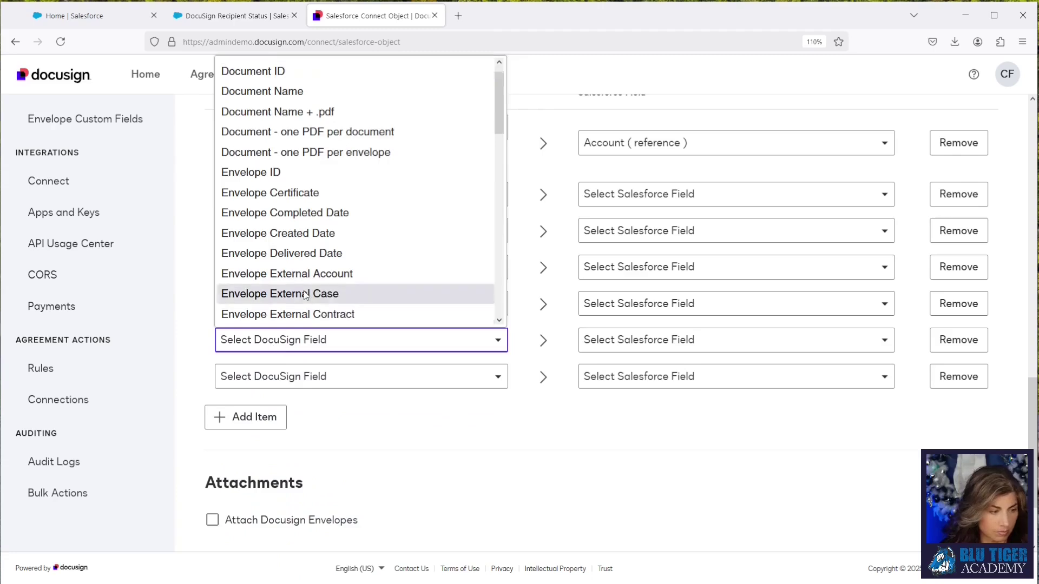
pyautogui.scroll(-5, 281, 243)
pyautogui.click(270, 341)
pyautogui.click(285, 379)
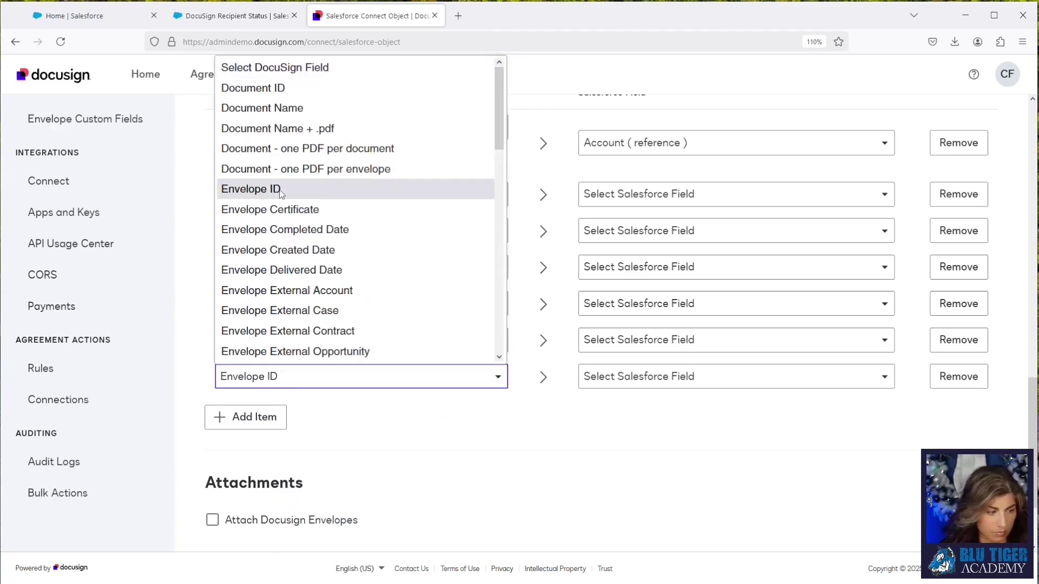
pyautogui.click(283, 377)
# Add two more update rows with the Docusign fields Envelope Sender and Envelope Sender Email.
pyautogui.click(246, 417)
pyautogui.click(271, 413)
pyautogui.scroll(-3, 290, 316)
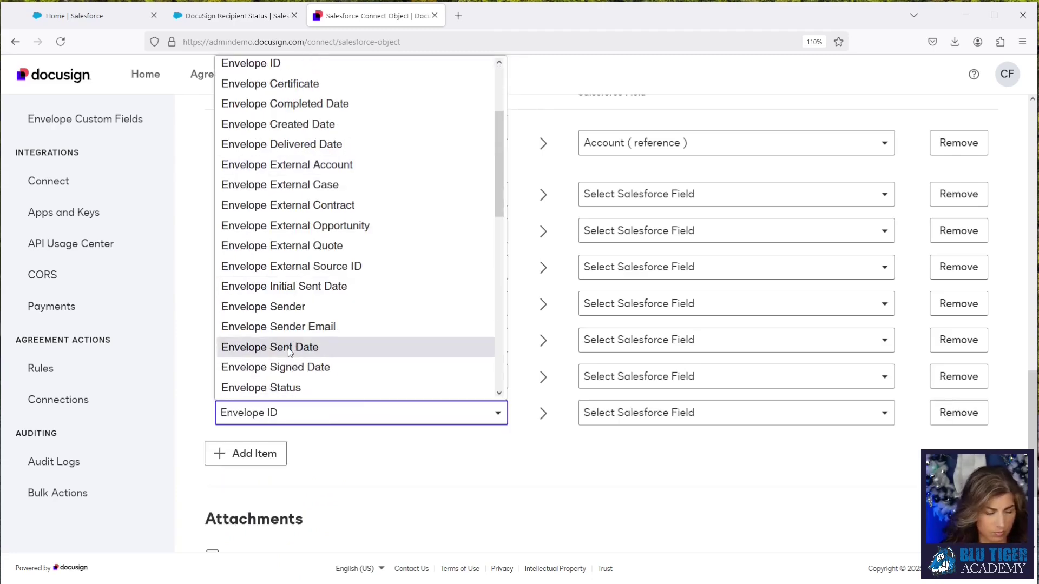
pyautogui.scroll(-2, 289, 352)
pyautogui.click(282, 212)
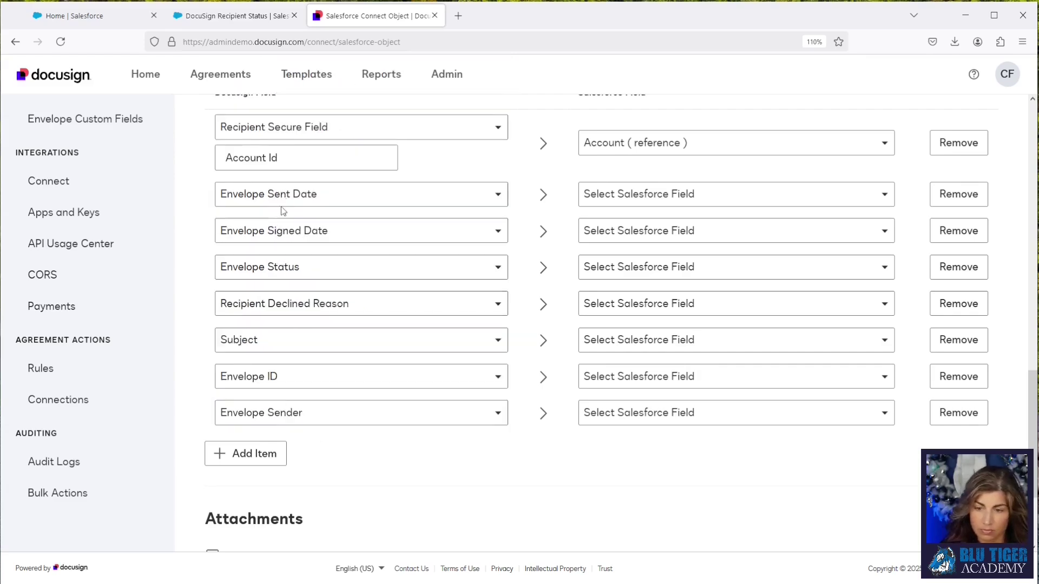
pyautogui.click(245, 453)
pyautogui.click(285, 448)
pyautogui.scroll(-1, 286, 251)
pyautogui.scroll(-3, 286, 252)
pyautogui.click(297, 324)
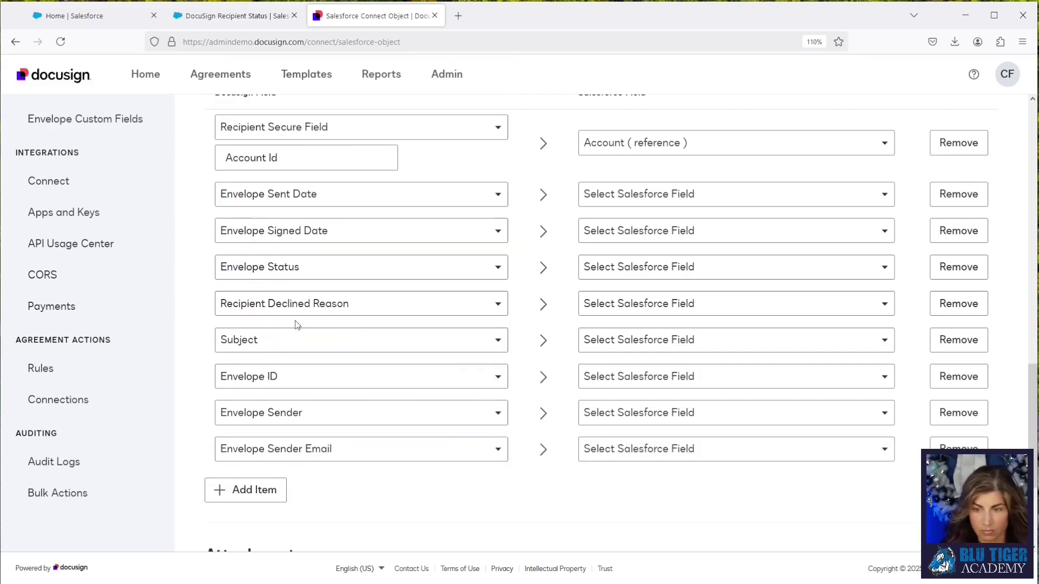
# Map Envelope Sent Date to Sent (datetime), Envelope Signed Date to Completed (datetime), and Envelope Status to Status (string).
pyautogui.click(654, 201)
pyautogui.scroll(-2, 669, 286)
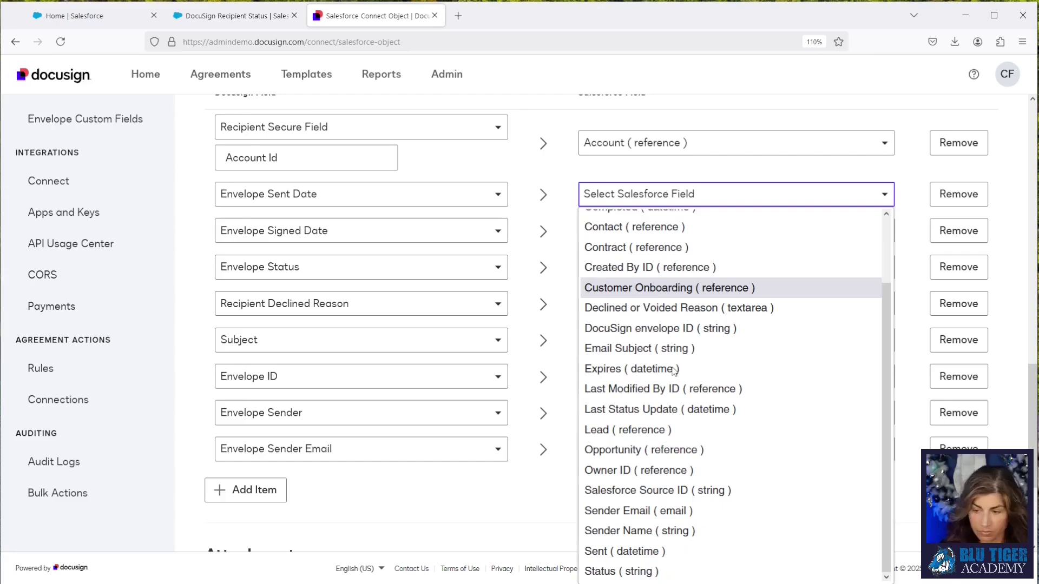
pyautogui.click(665, 552)
pyautogui.click(677, 231)
pyautogui.scroll(-3, 677, 484)
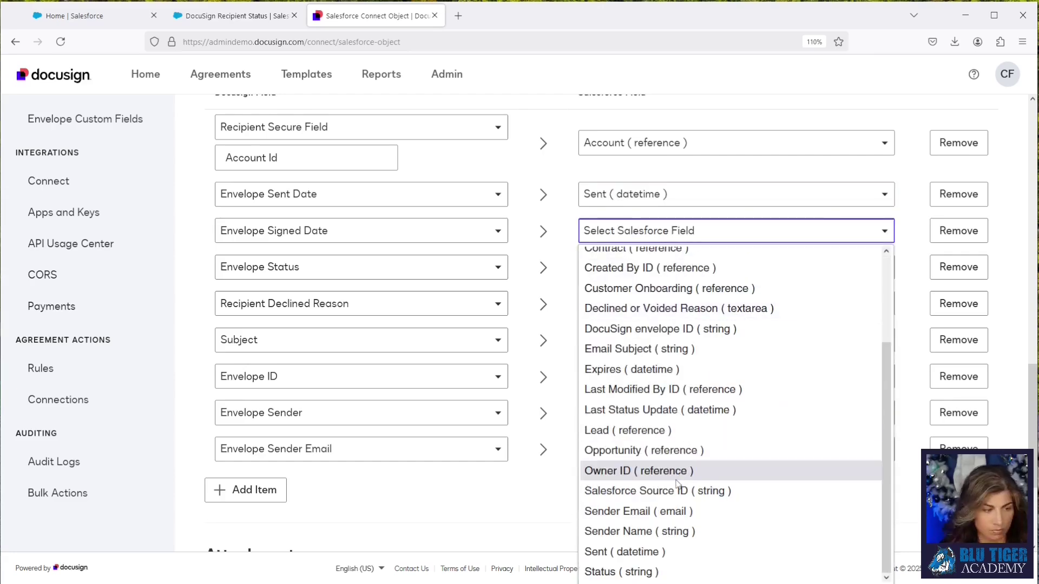
pyautogui.scroll(3, 677, 433)
pyautogui.click(649, 318)
pyautogui.click(676, 267)
pyautogui.scroll(-3, 676, 433)
pyautogui.click(639, 568)
# Map Recipient Declined Reason to Declined or Voided Reason (textarea) and Subject to Email Subject (string).
pyautogui.click(677, 304)
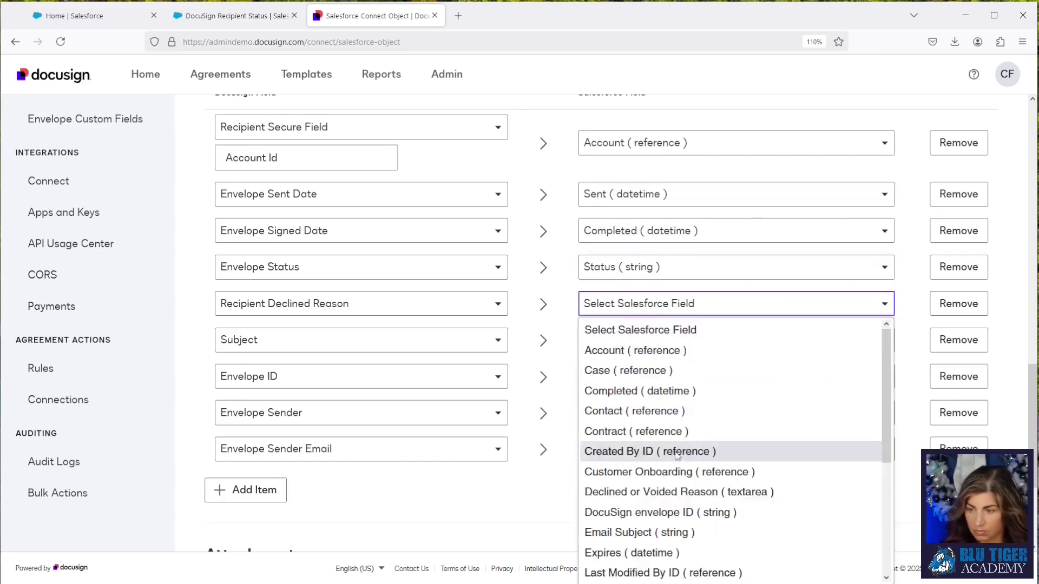
pyautogui.scroll(-2, 676, 456)
pyautogui.click(650, 430)
pyautogui.click(650, 370)
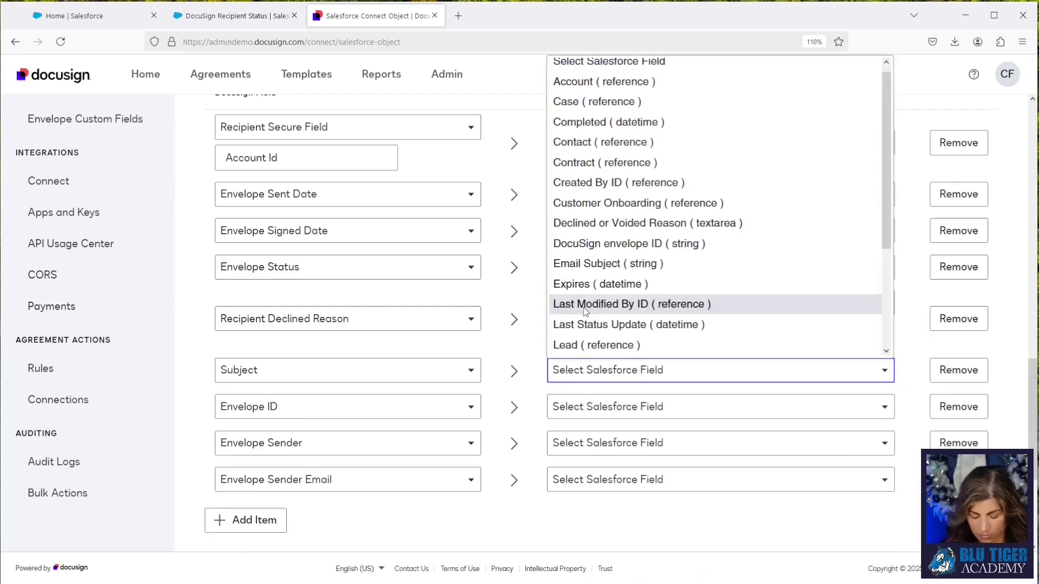
pyautogui.scroll(-2, 622, 270)
pyautogui.click(609, 123)
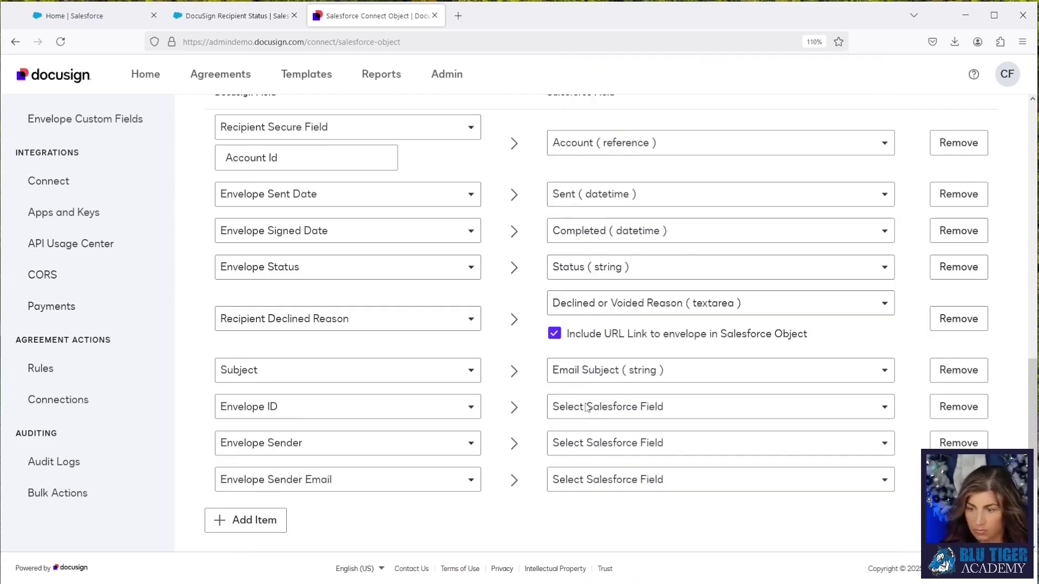
# Map Envelope ID to DocuSign envelope ID (string), Envelope Sender to Sender Name (string), and Envelope Sender Email to Sender Email (email).
pyautogui.click(623, 407)
pyautogui.click(623, 234)
pyautogui.click(623, 443)
pyautogui.scroll(-1, 622, 379)
pyautogui.click(622, 418)
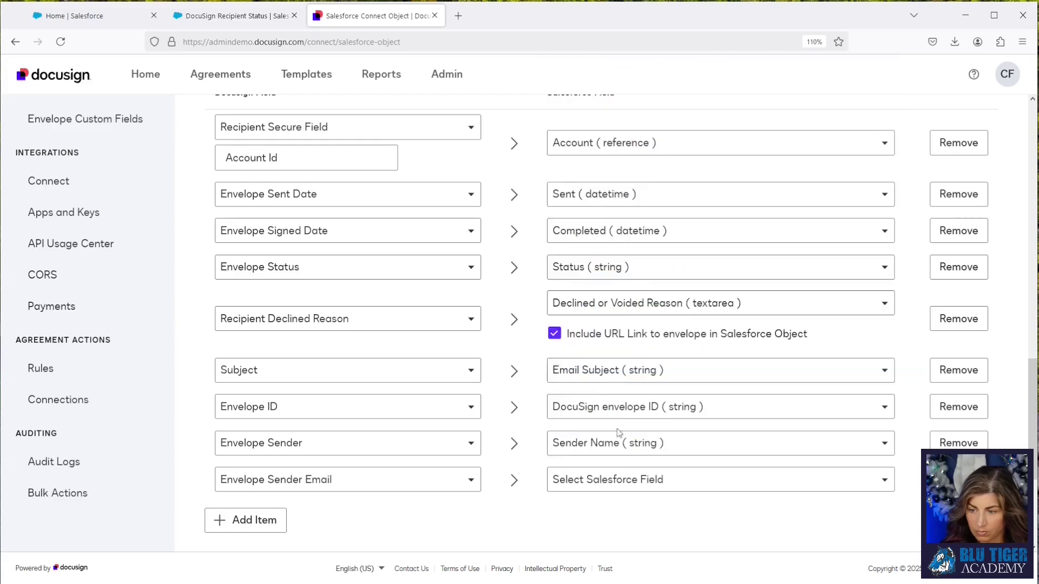
pyautogui.click(623, 479)
pyautogui.click(613, 430)
# Save the new Connect object and activate DocuSign Status for Bulk Send in the Connect Objects list.
pyautogui.scroll(-4, 339, 343)
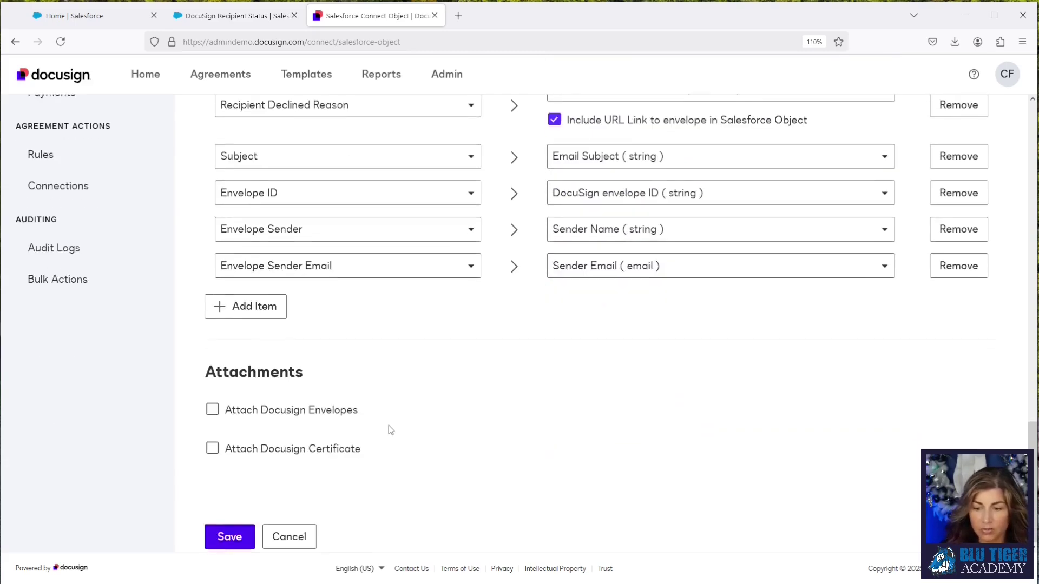
pyautogui.click(228, 538)
pyautogui.scroll(-6, 589, 407)
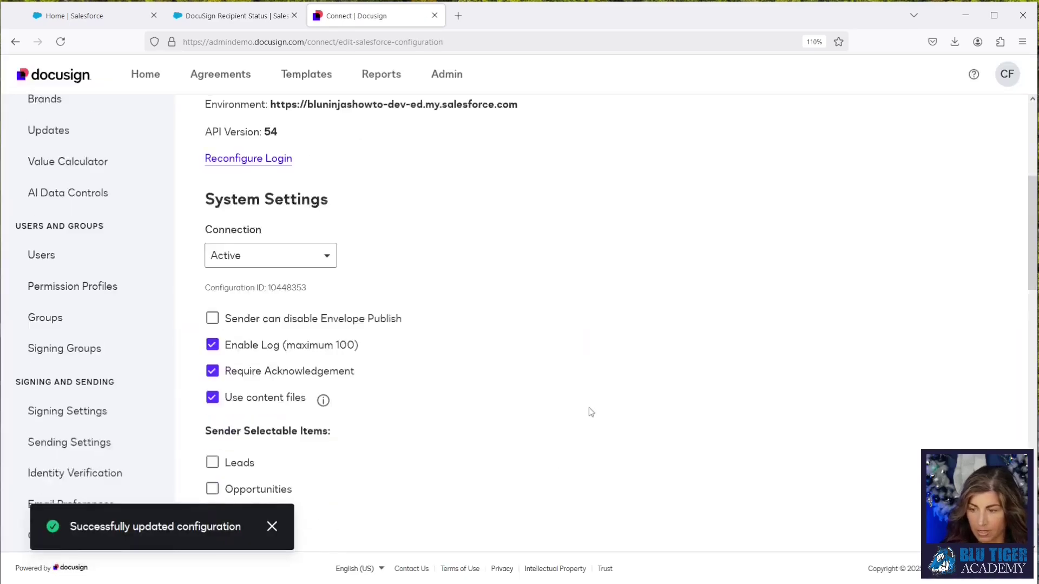
pyautogui.scroll(-10, 590, 411)
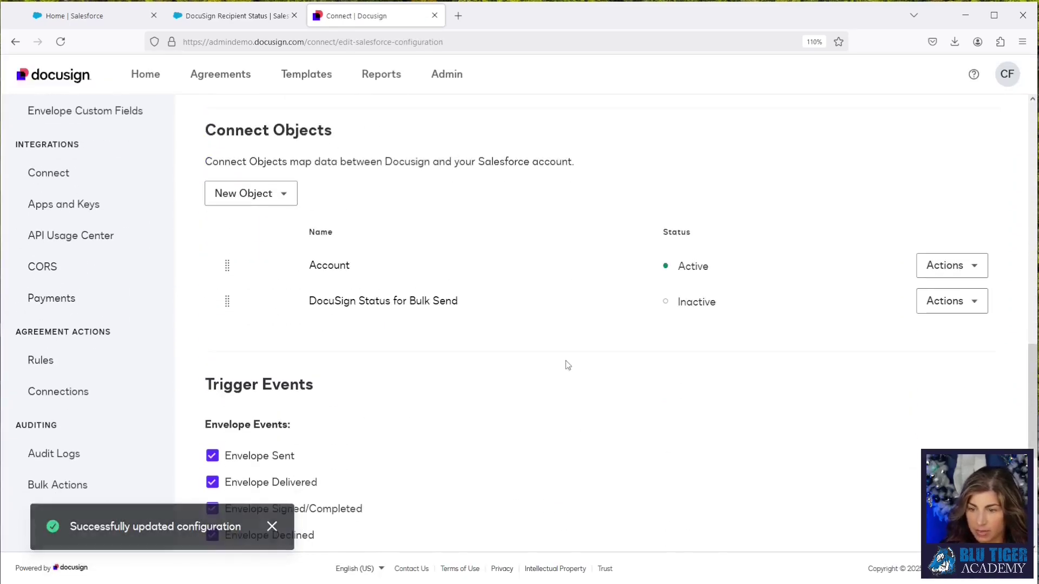
pyautogui.click(953, 301)
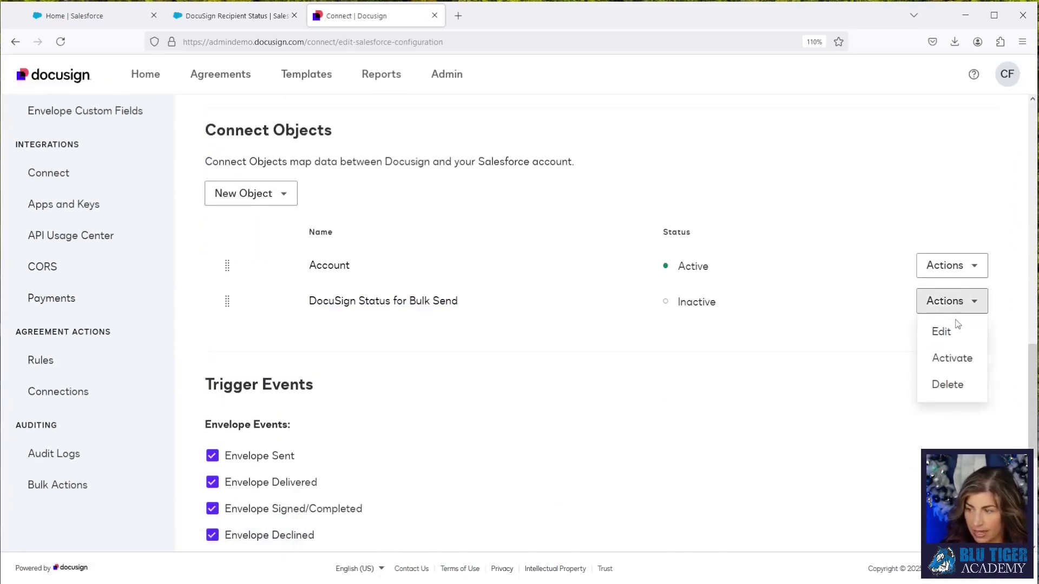
pyautogui.click(947, 358)
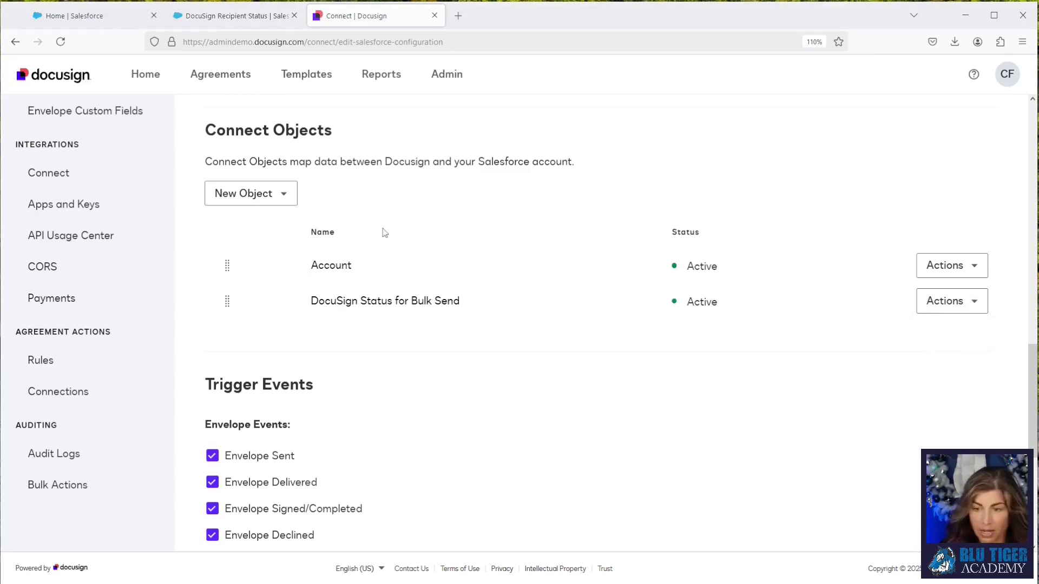
# Save the changes to the Connect for Salesforce configuration.
pyautogui.click(255, 202)
pyautogui.click(248, 222)
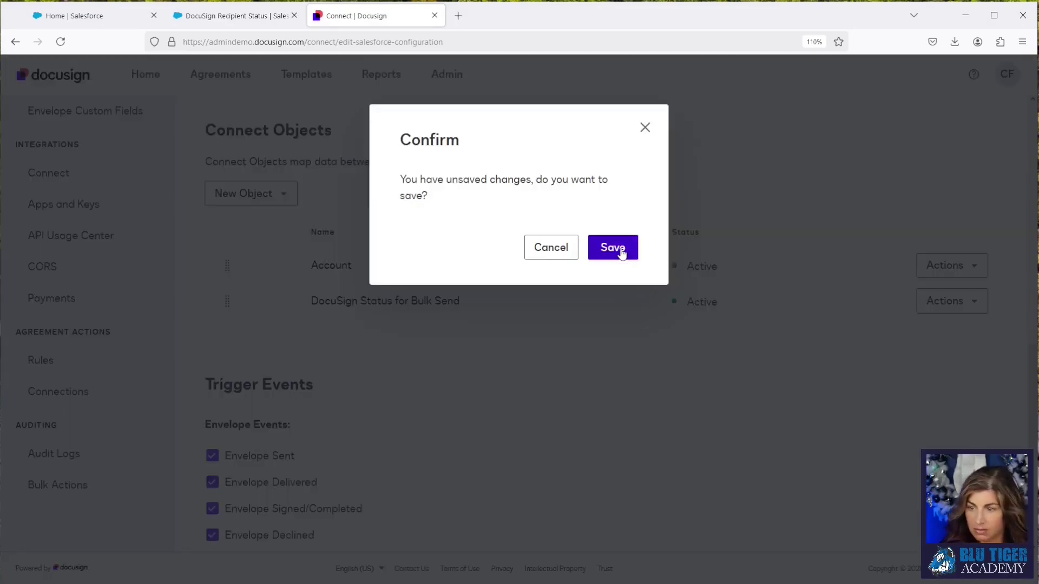
pyautogui.click(613, 249)
pyautogui.scroll(15, 345, 382)
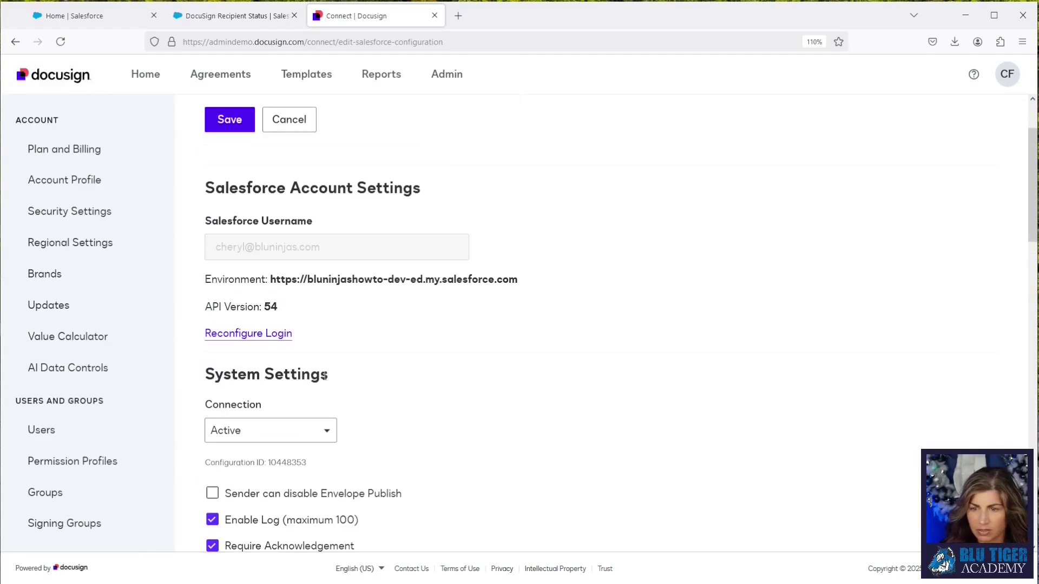
pyautogui.click(227, 121)
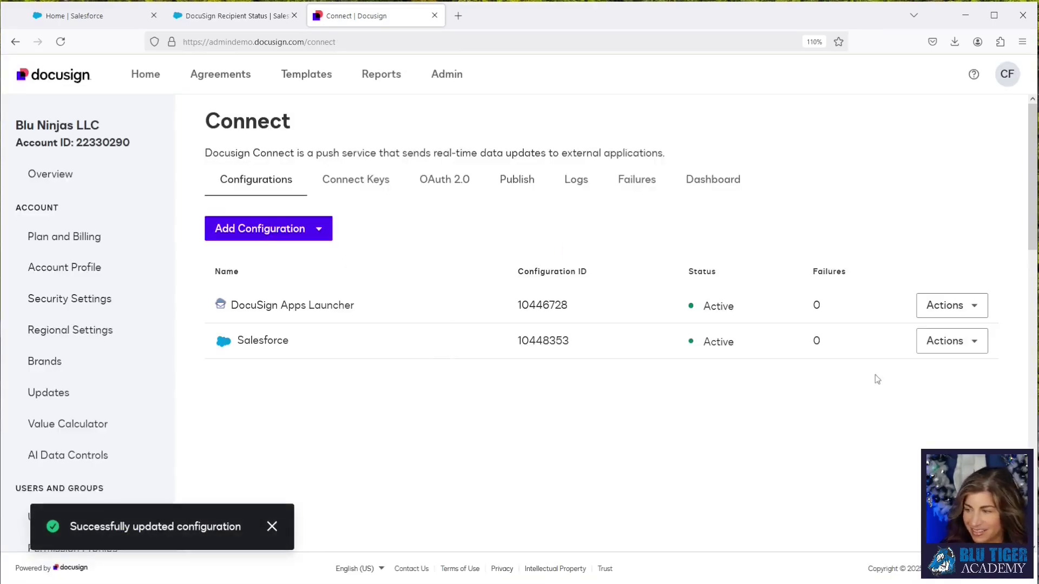
# Reopen the Salesforce Connect configuration for editing and start another new Salesforce Object under Connect Objects.
pyautogui.click(952, 341)
pyautogui.click(939, 373)
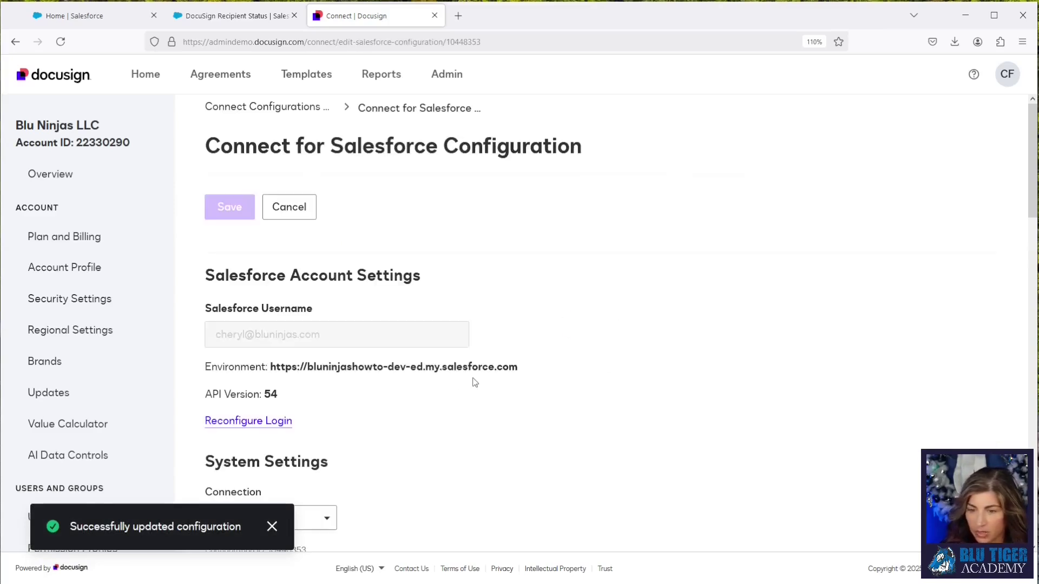
pyautogui.scroll(-15, 475, 382)
pyautogui.click(257, 286)
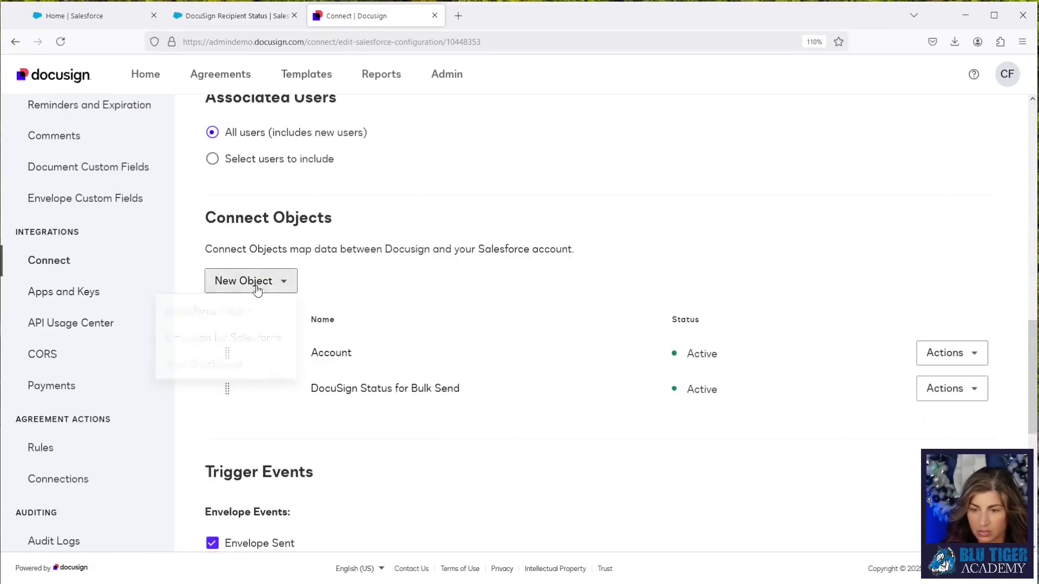
pyautogui.click(209, 311)
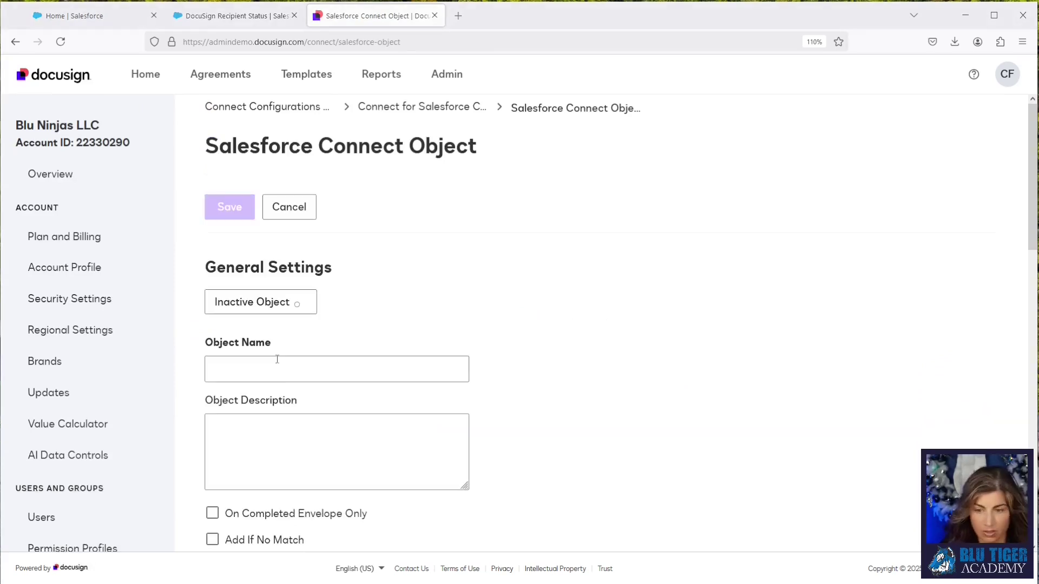
# Name the new Connect object "DocuSign Recipient Status for Bulk Send" and enable Add If No Match.
pyautogui.click(274, 368)
pyautogui.write('DocuSign Recipient Status for Bulk Send')
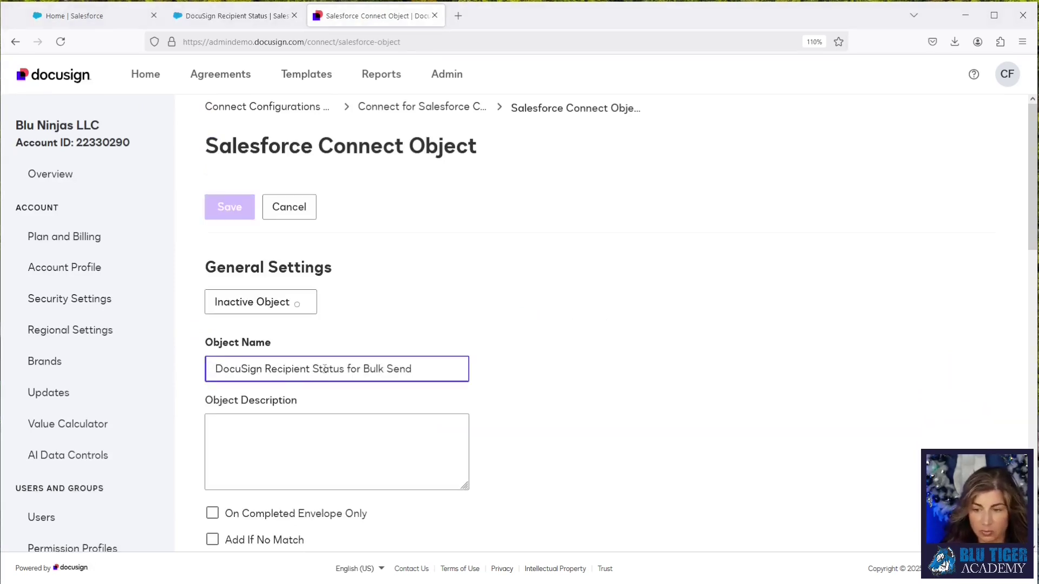
pyautogui.scroll(-3, 325, 369)
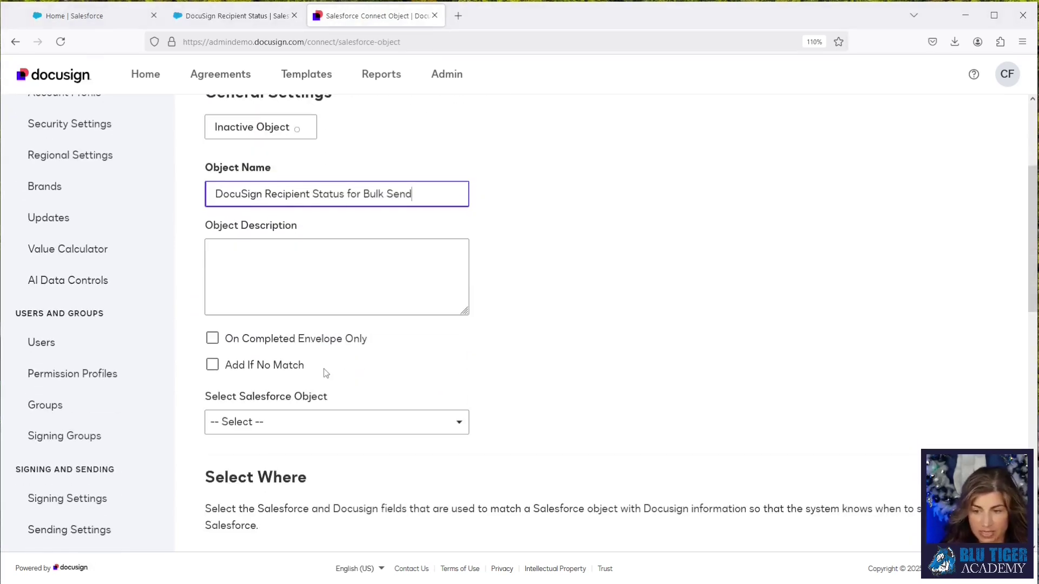
pyautogui.click(212, 364)
# Choose DocuSign Recipient Status as the Salesforce object for the new Connect object, with Add If No Match enabled.
pyautogui.click(245, 422)
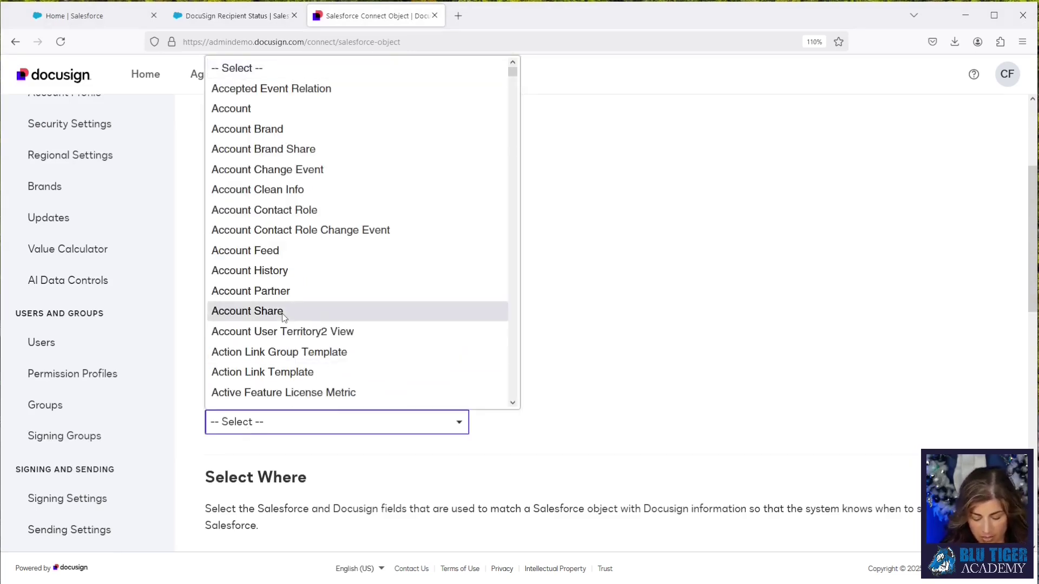
pyautogui.press('d')
pyautogui.scroll(-5, 283, 318)
pyautogui.write('dash')
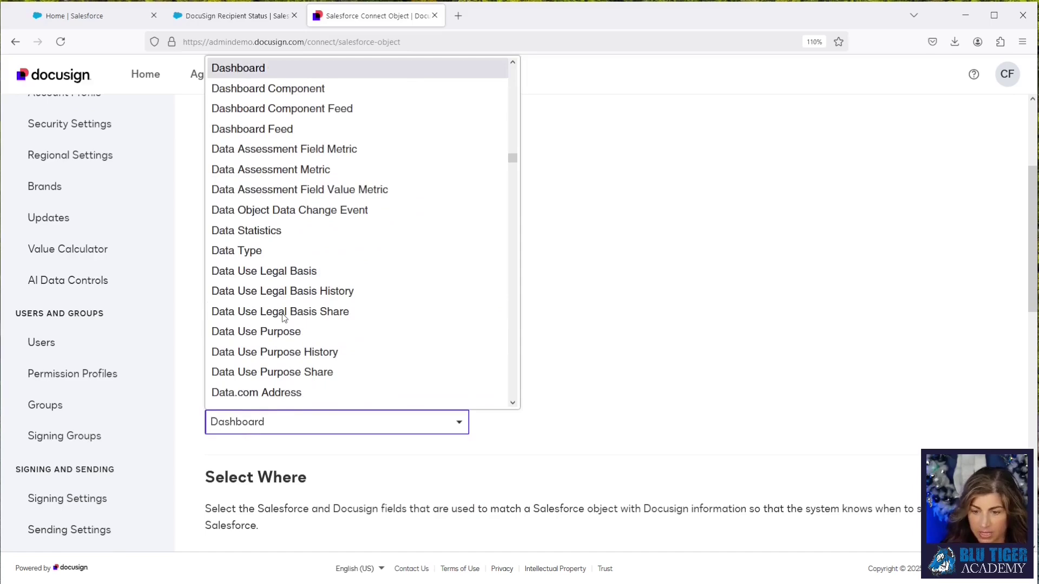
pyautogui.press('Down')
pyautogui.press('Down')
pyautogui.scroll(-5, 283, 318)
pyautogui.press('Down')
pyautogui.press('Down')
pyautogui.press('Down')
pyautogui.press('Down')
pyautogui.press('Down')
pyautogui.press('Down')
pyautogui.press('Down')
pyautogui.press('Down')
pyautogui.press('Down')
pyautogui.press('Down')
pyautogui.press('Down')
pyautogui.press('Down')
pyautogui.press('Down')
pyautogui.press('Down')
pyautogui.press('Down')
pyautogui.press('Down')
pyautogui.press('Down')
pyautogui.press('Down')
pyautogui.press('Down')
pyautogui.press('Down')
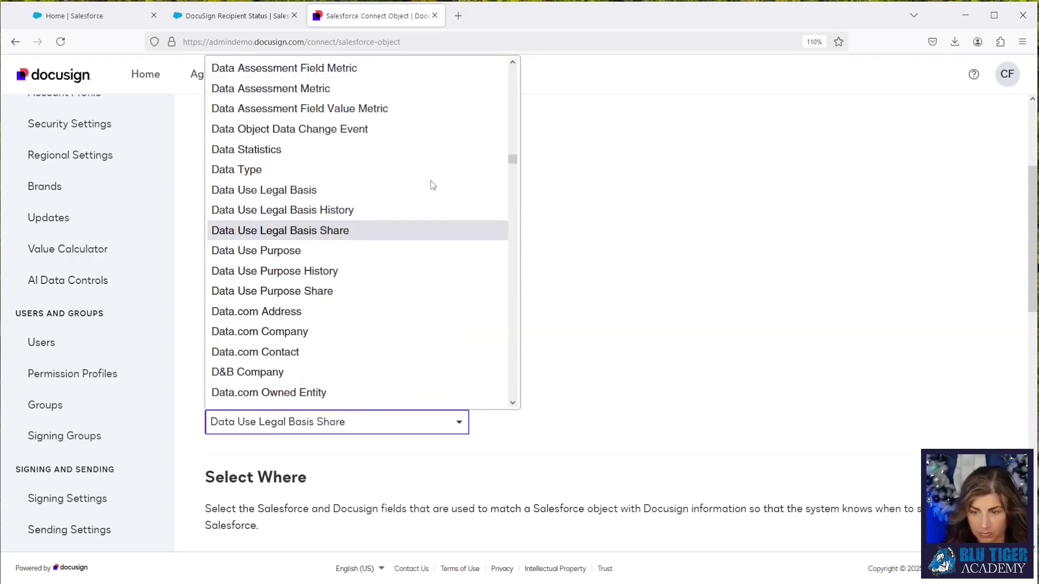
pyautogui.click(503, 388)
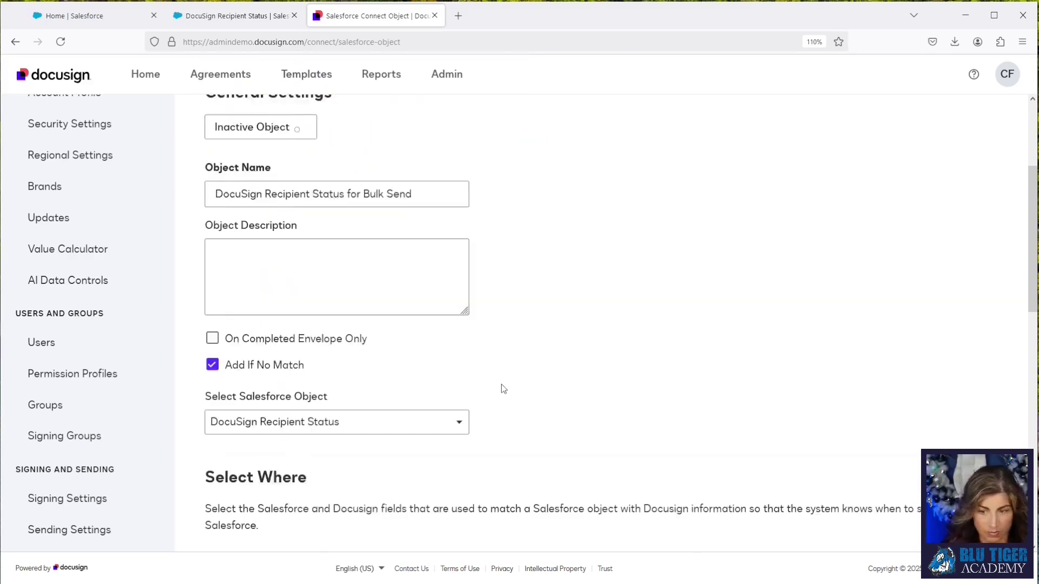
# Set the Select Where condition to match Recipient ID with the Salesforce field DocuSign Recipient Id (string).
pyautogui.scroll(-5, 503, 387)
pyautogui.click(329, 335)
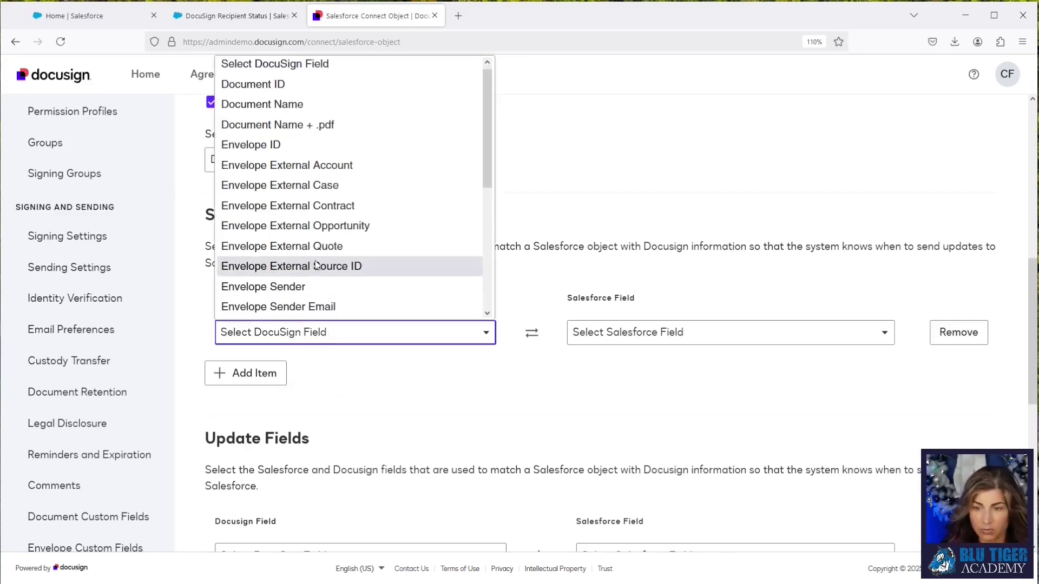
pyautogui.scroll(-4, 313, 242)
pyautogui.click(299, 210)
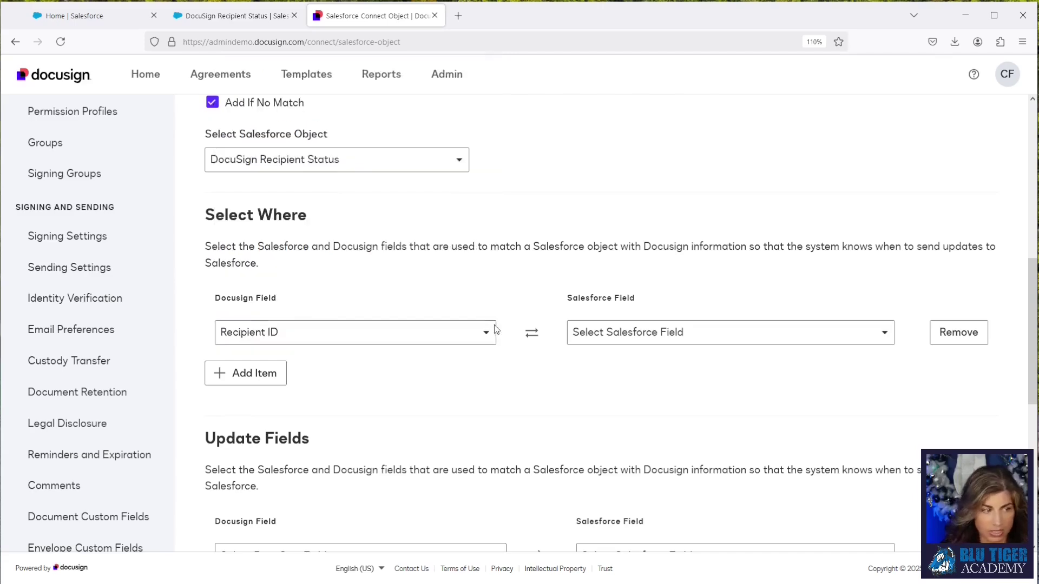
pyautogui.click(636, 332)
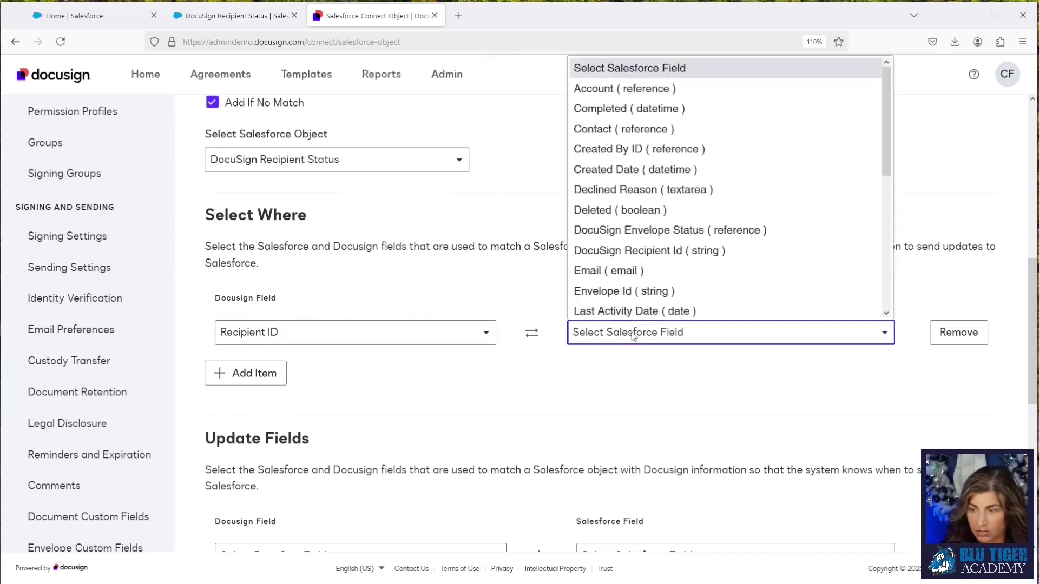
pyautogui.click(652, 243)
# Under Update Fields, map the Recipient Secure Field "Account Id" to the Salesforce field Account (reference).
pyautogui.scroll(-3, 349, 410)
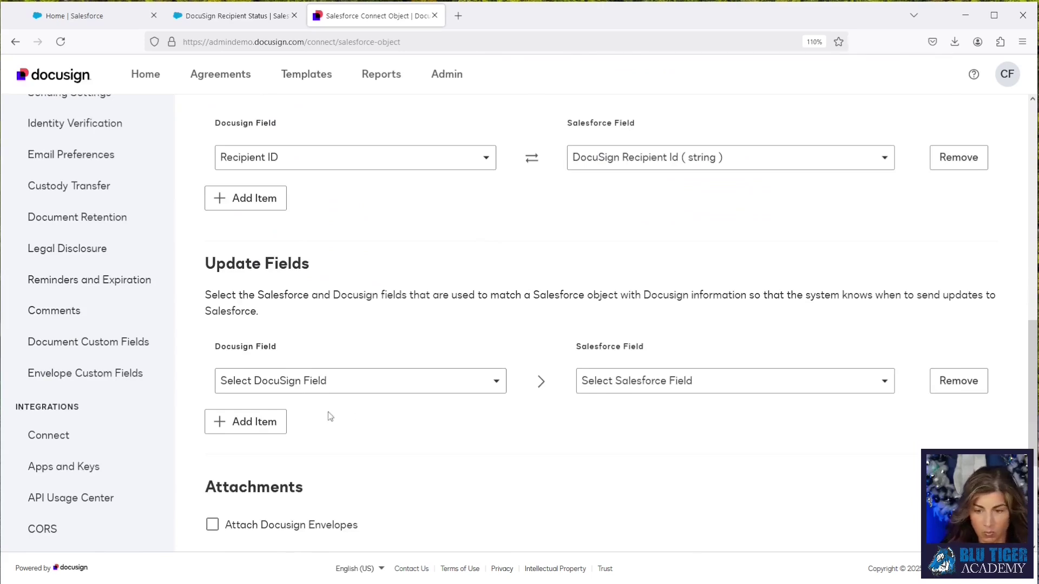
pyautogui.click(281, 386)
pyautogui.scroll(-10, 303, 243)
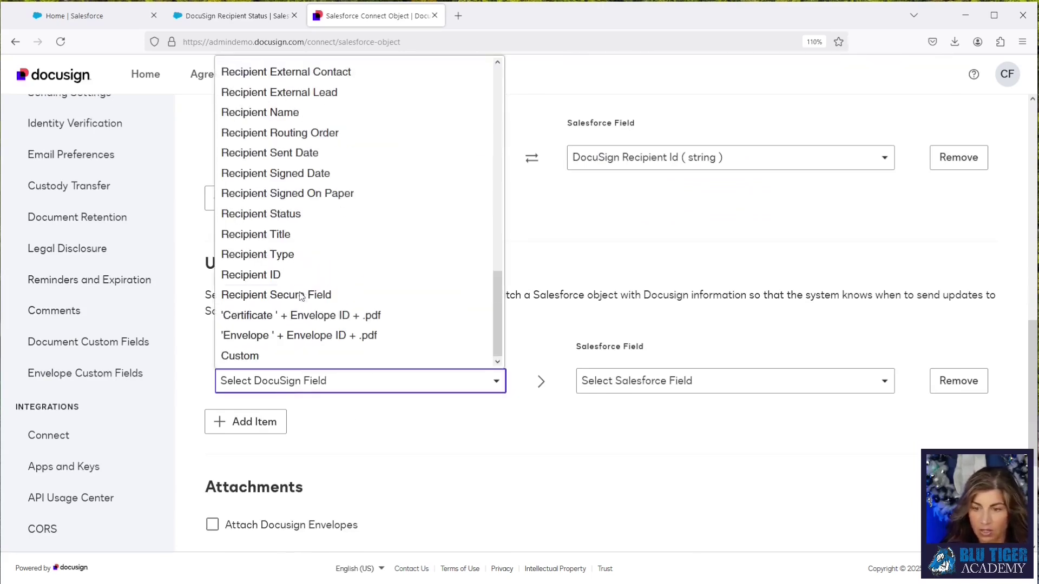
pyautogui.click(287, 292)
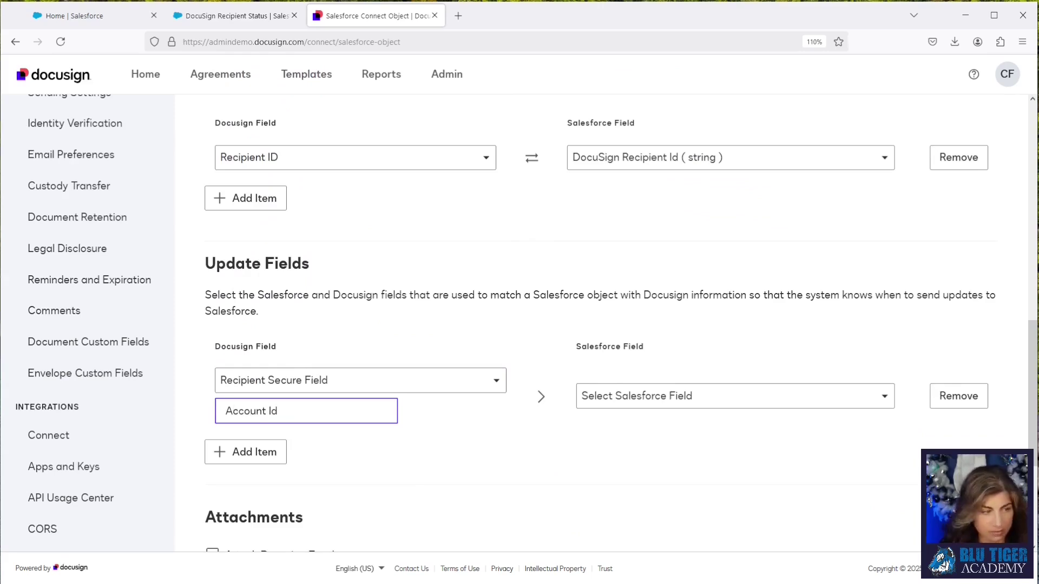
pyautogui.click(617, 401)
pyautogui.click(611, 86)
# Add a second update mapping from the Recipient Secure Field "Contact Id" to the Salesforce field Contact (reference).
pyautogui.click(267, 451)
pyautogui.click(267, 448)
pyautogui.scroll(-5, 301, 325)
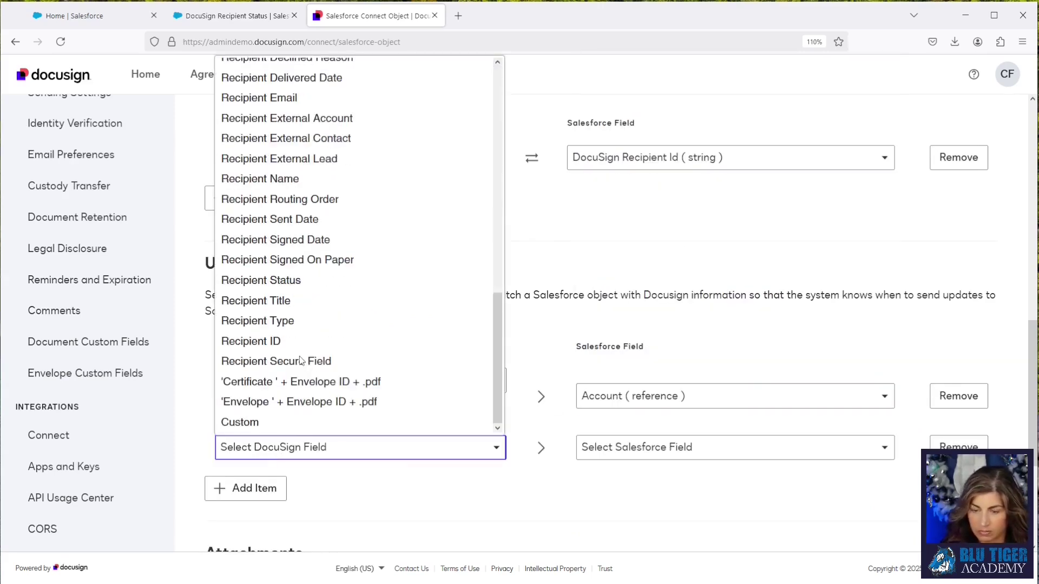
pyautogui.click(301, 361)
pyautogui.click(274, 484)
pyautogui.write('Contact Id')
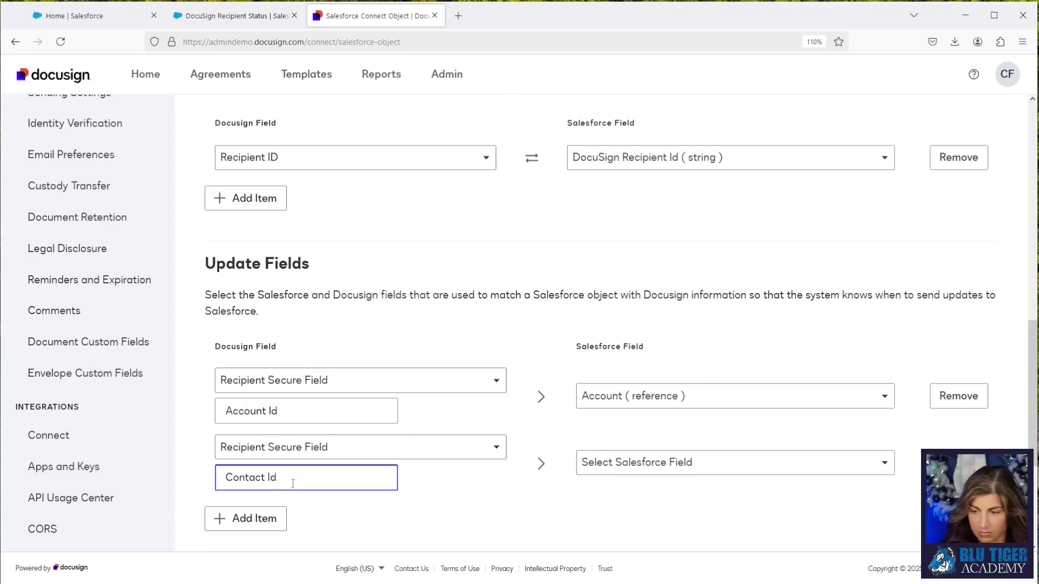
pyautogui.click(632, 472)
pyautogui.click(606, 129)
# Add five more empty mapping rows under Update Fields.
pyautogui.scroll(-4, 243, 310)
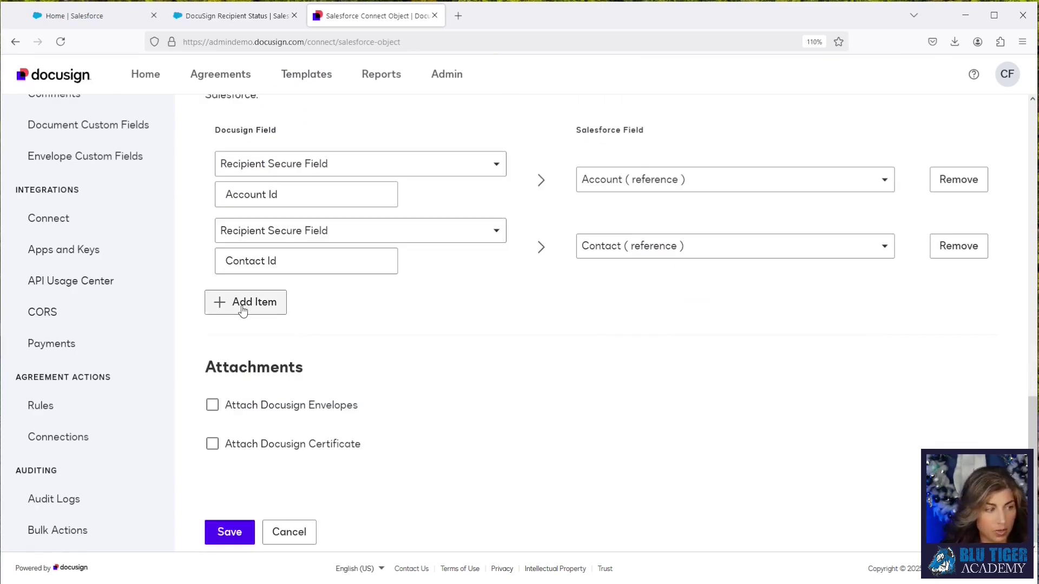
pyautogui.click(244, 308)
pyautogui.click(267, 340)
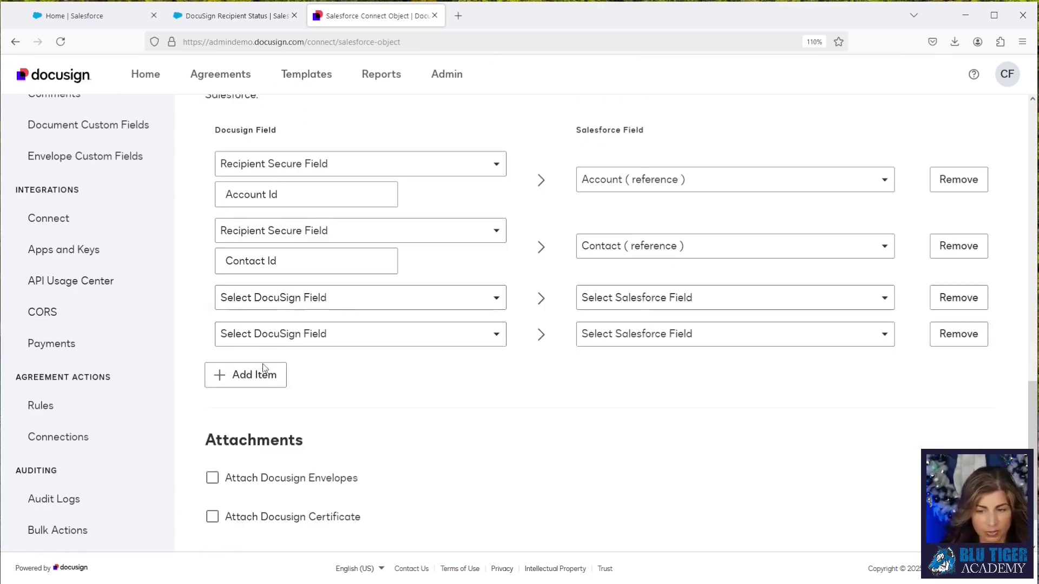
pyautogui.click(267, 375)
pyautogui.click(269, 413)
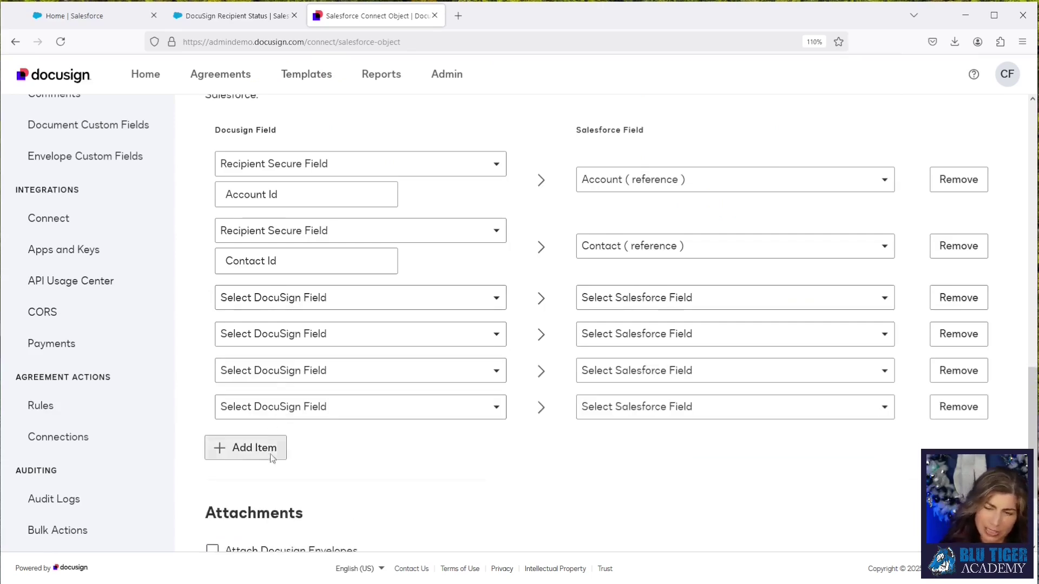
pyautogui.click(270, 449)
# Set the Docusign fields of the five empty rows to Recipient Email, Recipient Name, Recipient ID, Recipient Status and Envelope ID.
pyautogui.click(273, 302)
pyautogui.scroll(-10, 282, 398)
pyautogui.click(259, 323)
pyautogui.click(274, 334)
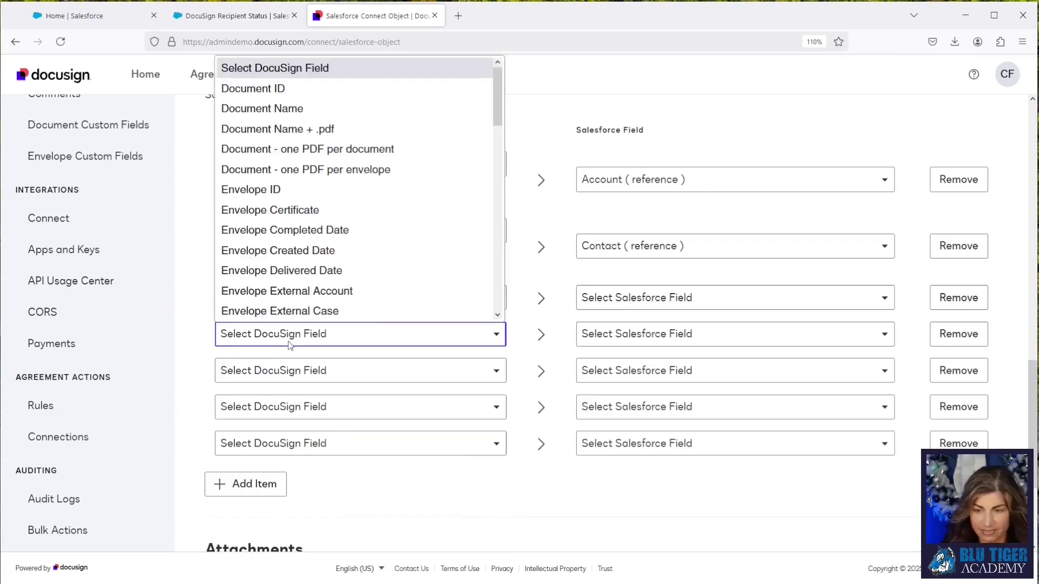
pyautogui.scroll(-10, 273, 217)
pyautogui.click(260, 106)
pyautogui.click(279, 371)
pyautogui.scroll(-10, 281, 292)
pyautogui.click(279, 305)
pyautogui.click(274, 407)
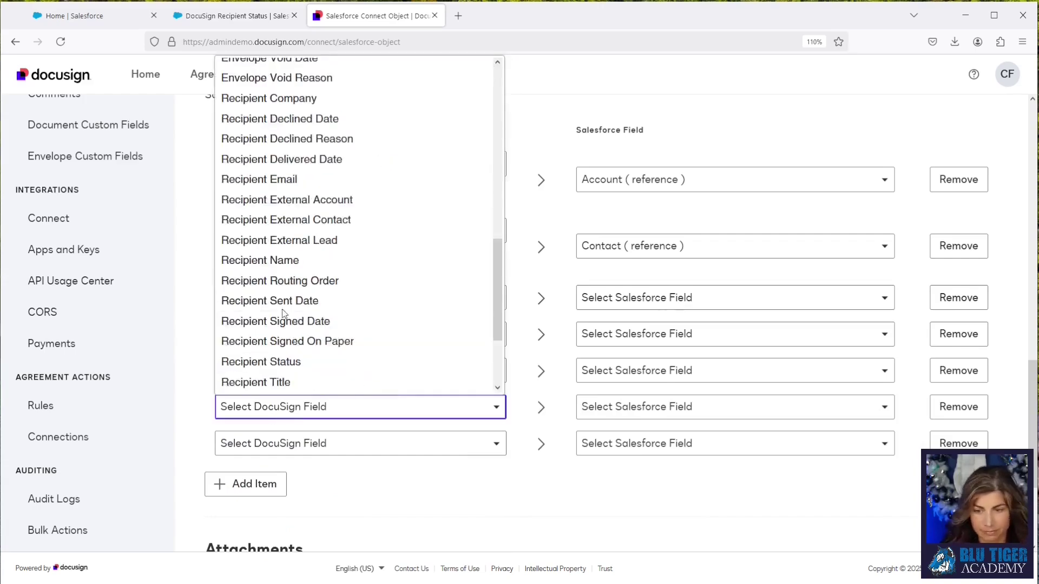
pyautogui.click(274, 443)
pyautogui.scroll(-3, 278, 216)
pyautogui.click(250, 68)
# Add two more update rows with the Docusign fields Recipient Sent Date and Recipient Signed Date.
pyautogui.click(244, 483)
pyautogui.click(244, 520)
pyautogui.scroll(-5, 332, 435)
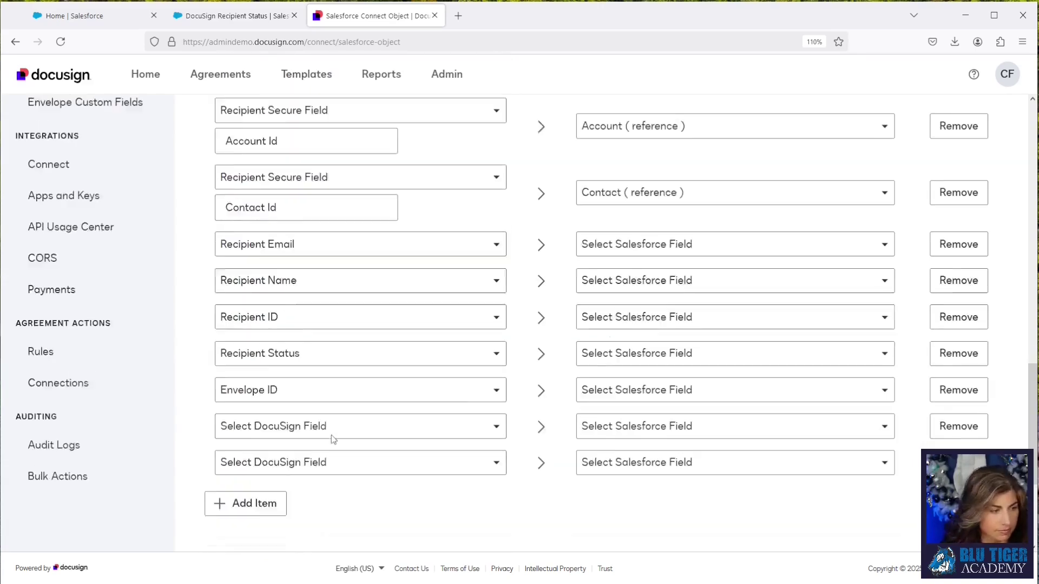
pyautogui.click(273, 230)
pyautogui.scroll(-3, 292, 406)
pyautogui.click(293, 303)
pyautogui.click(273, 265)
pyautogui.scroll(-10, 282, 379)
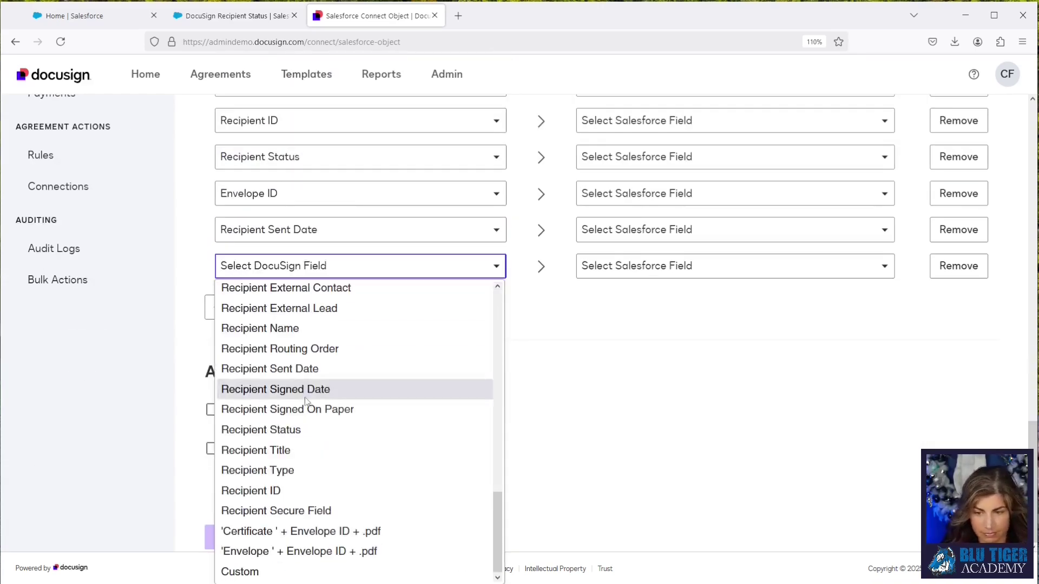
pyautogui.click(281, 388)
# Add three more update rows with the Docusign fields Recipient Type, Recipient Declined Reason and Recipient Routing Order.
pyautogui.click(246, 307)
pyautogui.click(297, 303)
pyautogui.scroll(-5, 334, 425)
pyautogui.scroll(-3, 334, 424)
pyautogui.click(281, 471)
pyautogui.click(257, 347)
pyautogui.click(274, 339)
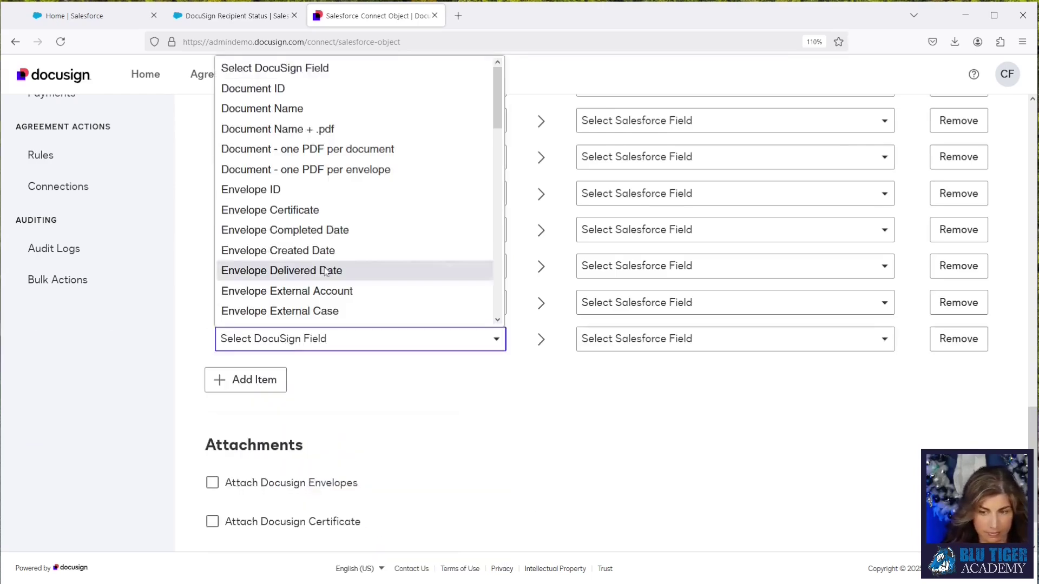
pyautogui.scroll(-5, 313, 157)
pyautogui.scroll(5, 309, 135)
pyautogui.click(306, 80)
pyautogui.click(246, 380)
pyautogui.click(292, 374)
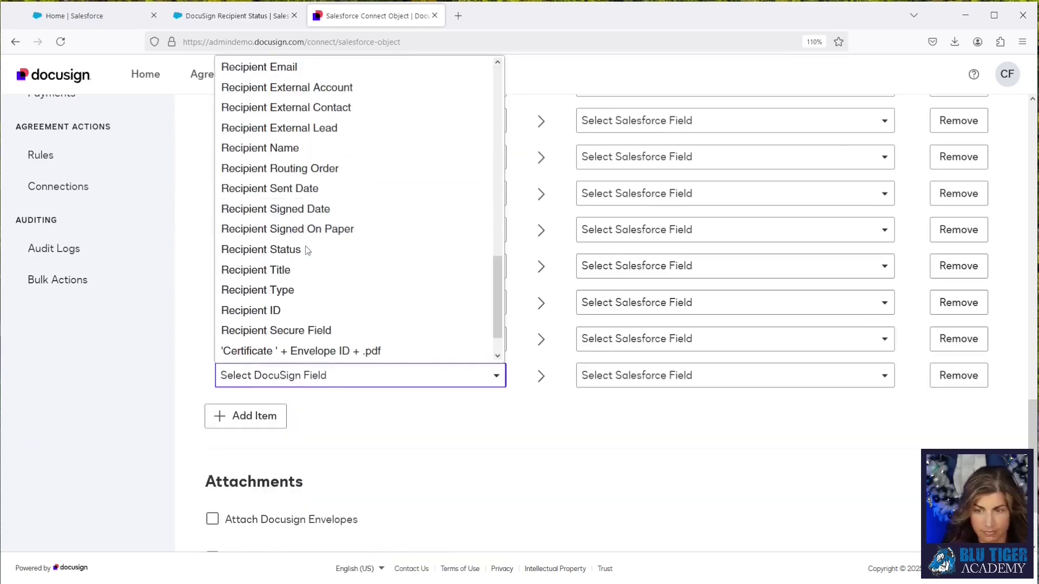
pyautogui.click(304, 158)
# Map Recipient Email to the Salesforce field Email (email) and Recipient Name to Name (string).
pyautogui.scroll(6, 639, 379)
pyautogui.click(640, 400)
pyautogui.click(617, 230)
pyautogui.click(638, 433)
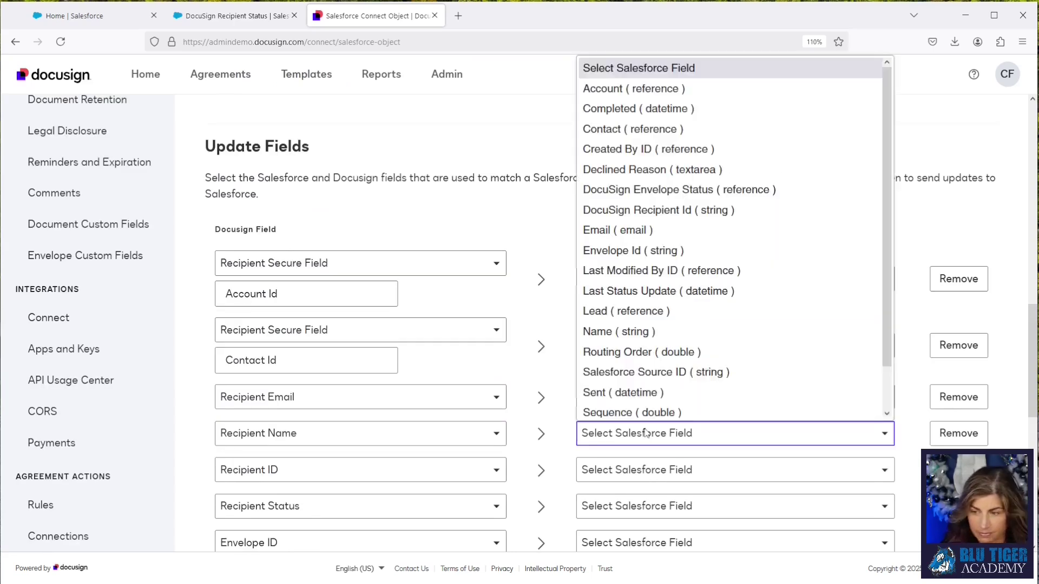
pyautogui.click(617, 332)
# Map Recipient Status to the Salesforce field Status (string).
pyautogui.click(639, 470)
pyautogui.scroll(-1, 641, 368)
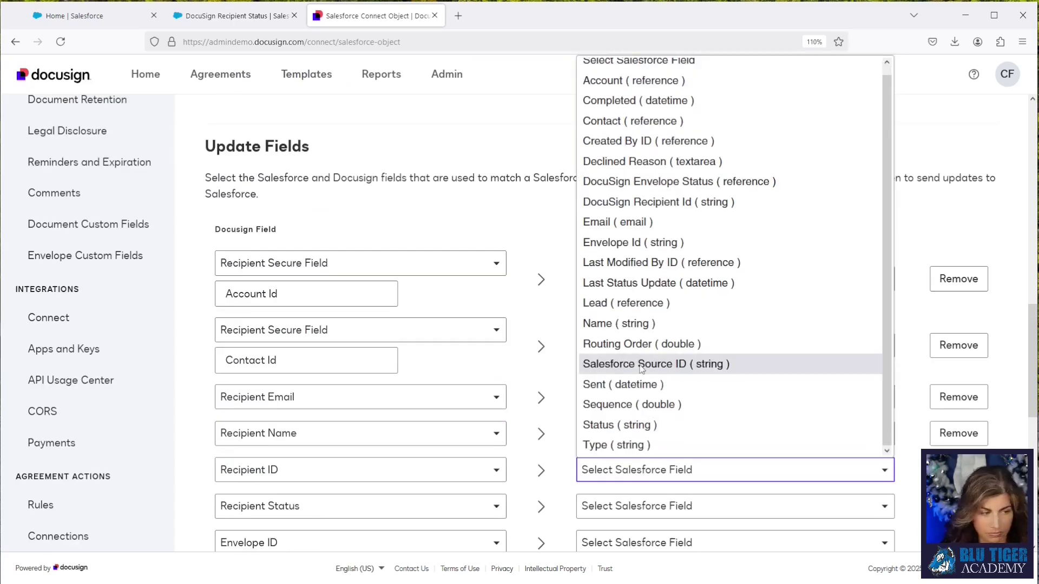
pyautogui.scroll(1, 628, 162)
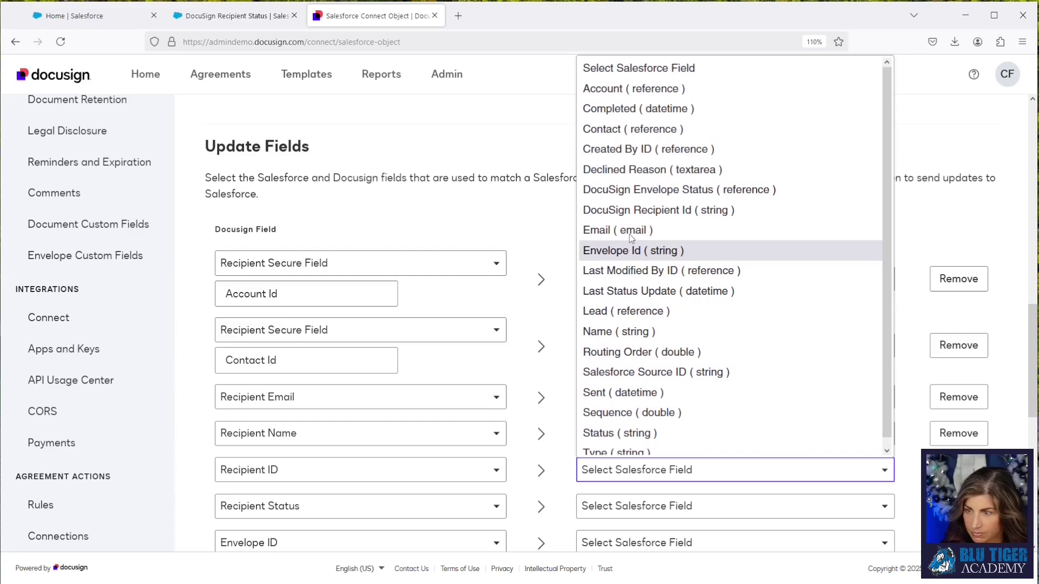
pyautogui.click(567, 476)
pyautogui.click(615, 512)
pyautogui.click(619, 459)
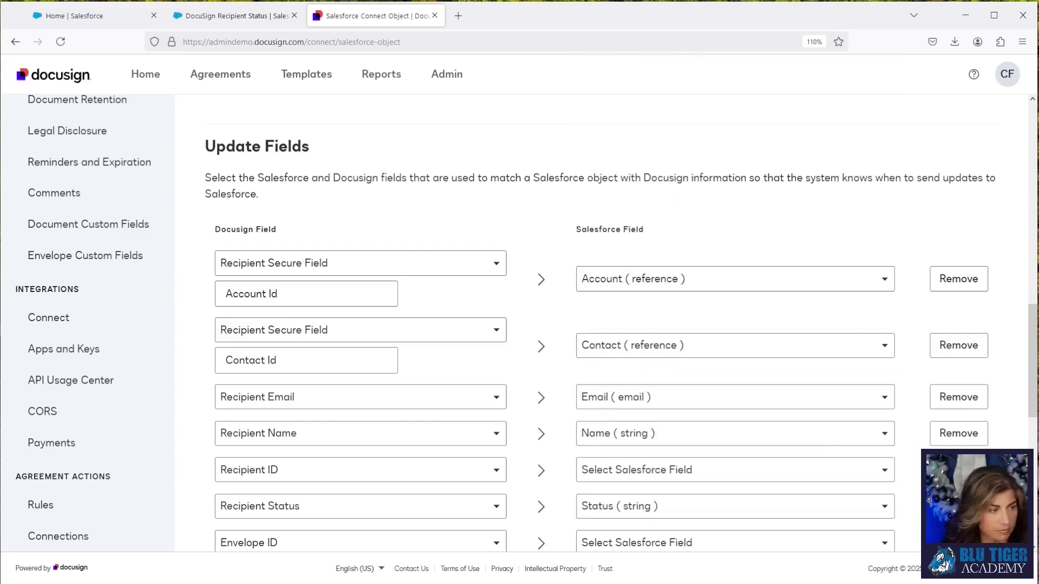
# Map Envelope ID to Envelope Id (string), Recipient Sent Date to Sent (datetime) and Recipient Signed Date to Completed (datetime).
pyautogui.scroll(-3, 608, 482)
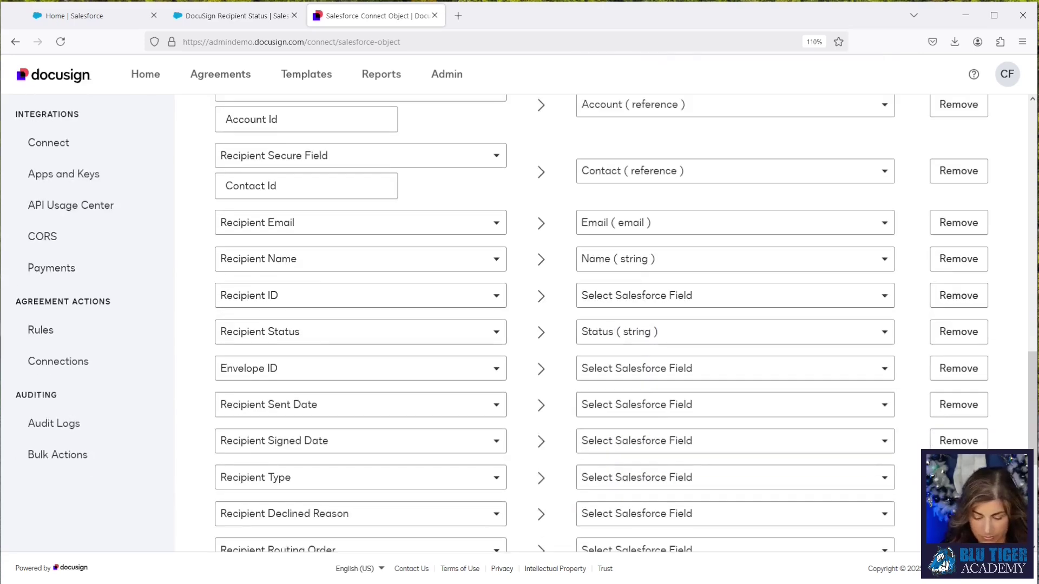
pyautogui.click(643, 363)
pyautogui.click(628, 240)
pyautogui.click(633, 406)
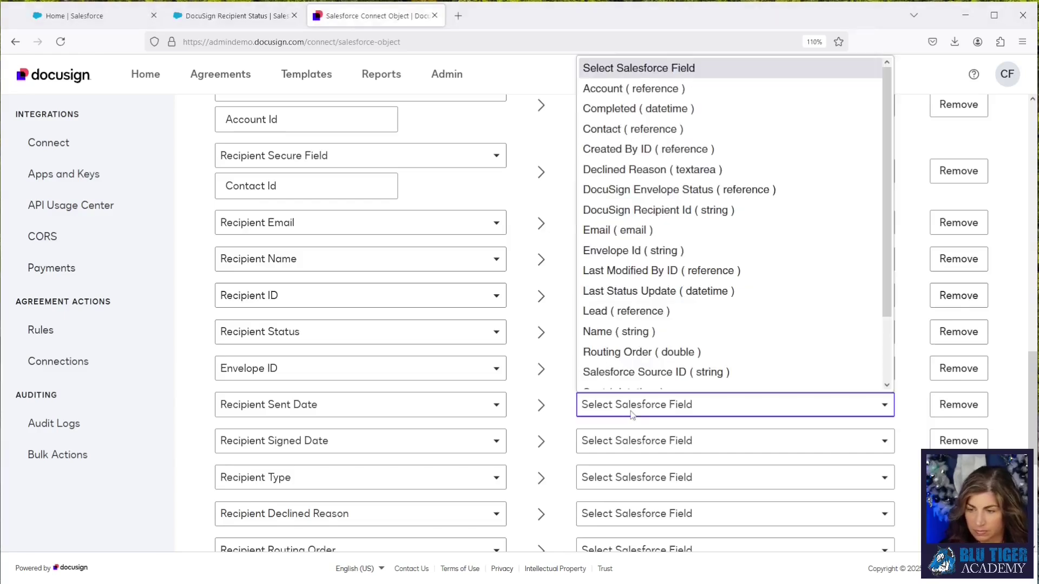
pyautogui.scroll(-2, 628, 238)
pyautogui.click(628, 318)
pyautogui.click(631, 441)
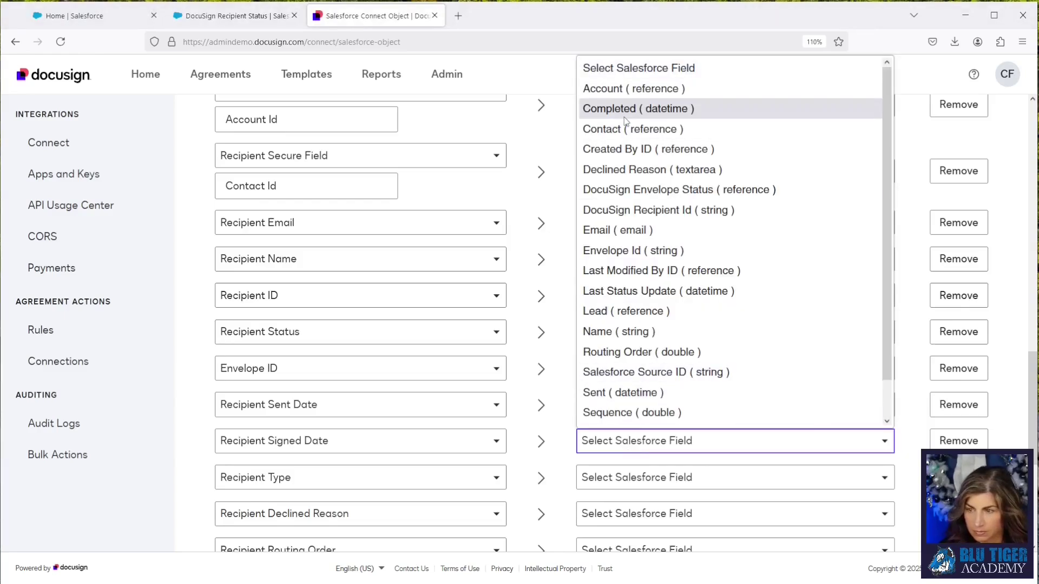
pyautogui.click(639, 108)
# Map Recipient Type to Type (string), Recipient Declined Reason to Declined Reason (textarea) and Recipient Routing Order to Routing Order (double).
pyautogui.click(636, 514)
pyautogui.click(650, 204)
pyautogui.scroll(-5, 649, 204)
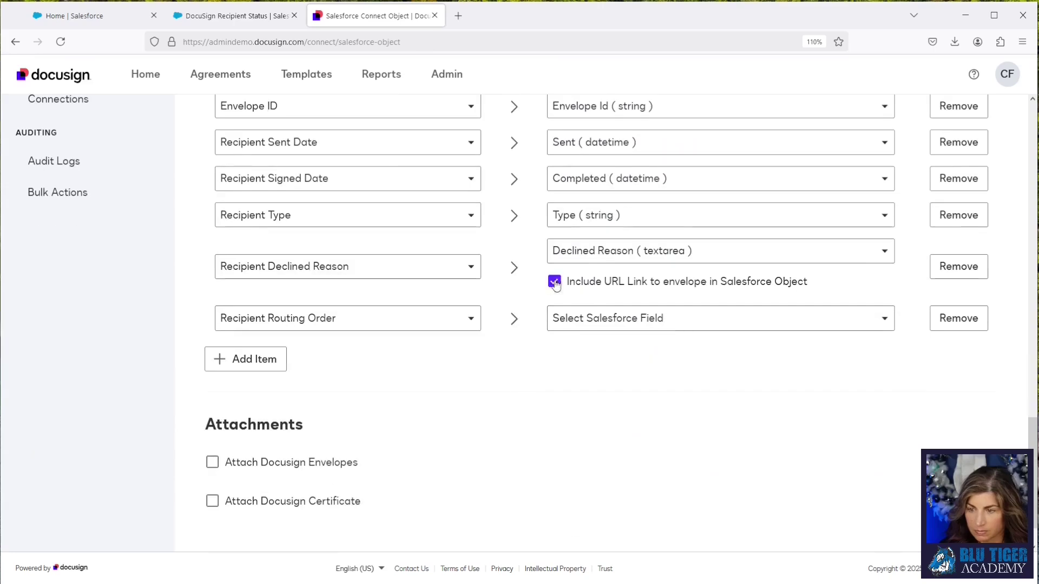
pyautogui.click(649, 318)
pyautogui.click(607, 506)
# Map the Recipient ID update row to the Salesforce field DocuSign Recipient Id (string).
pyautogui.scroll(5, 608, 381)
pyautogui.click(603, 389)
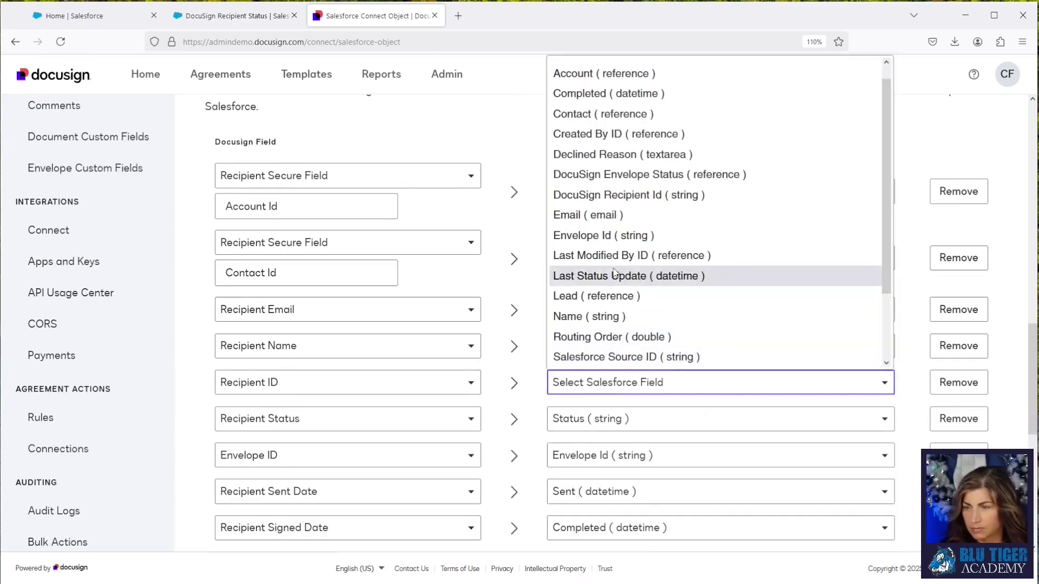
pyautogui.click(606, 197)
# Save the DocuSign Recipient Status for Bulk Send Connect object with its field mappings.
pyautogui.scroll(-1, 568, 297)
pyautogui.scroll(-5, 522, 378)
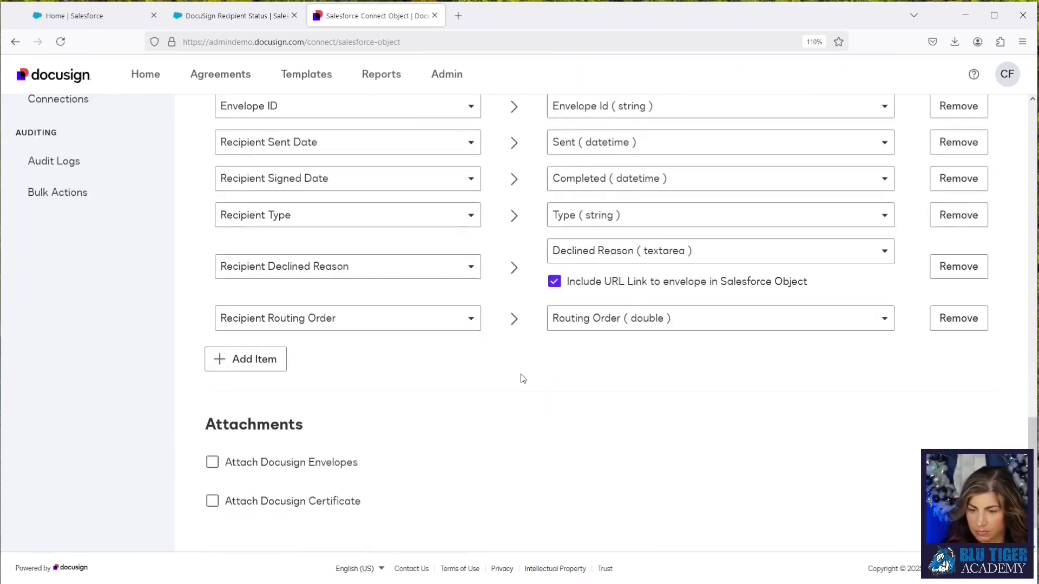
pyautogui.scroll(-1, 512, 393)
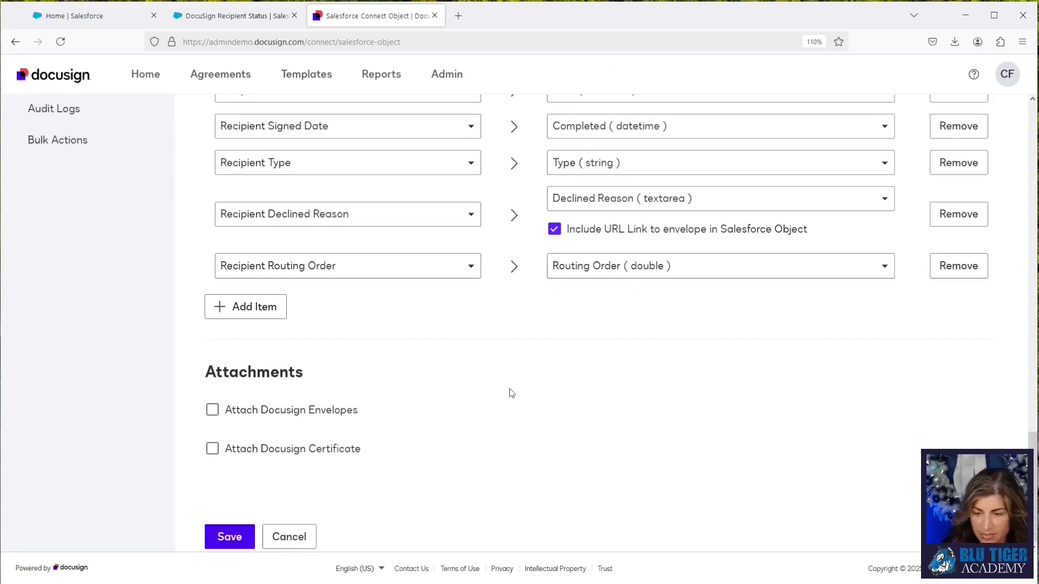
pyautogui.click(230, 536)
# Activate the DocuSign Recipient Status for Bulk Send object and save the Salesforce configuration.
pyautogui.scroll(-15, 474, 254)
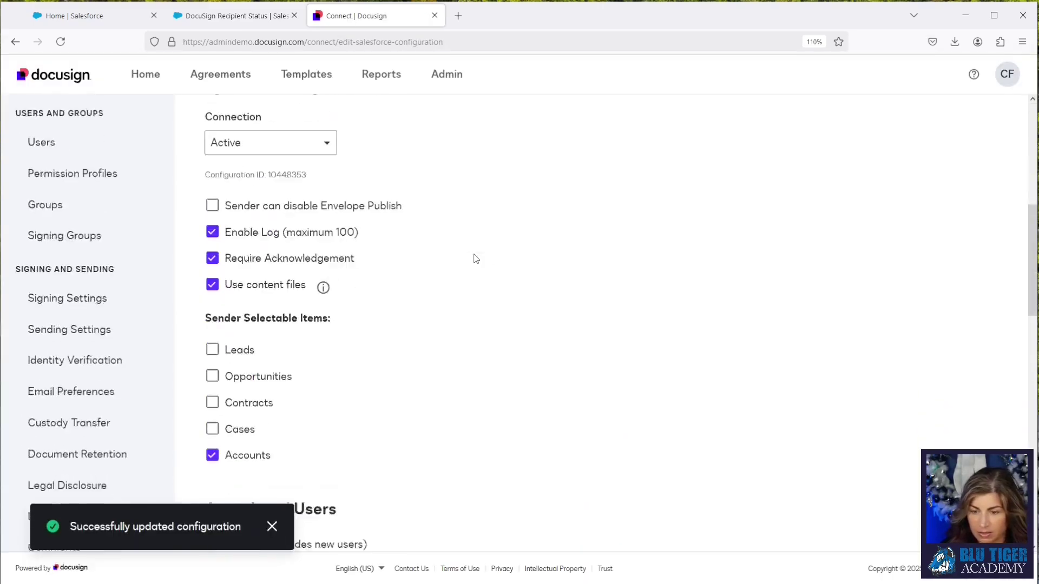
pyautogui.click(935, 428)
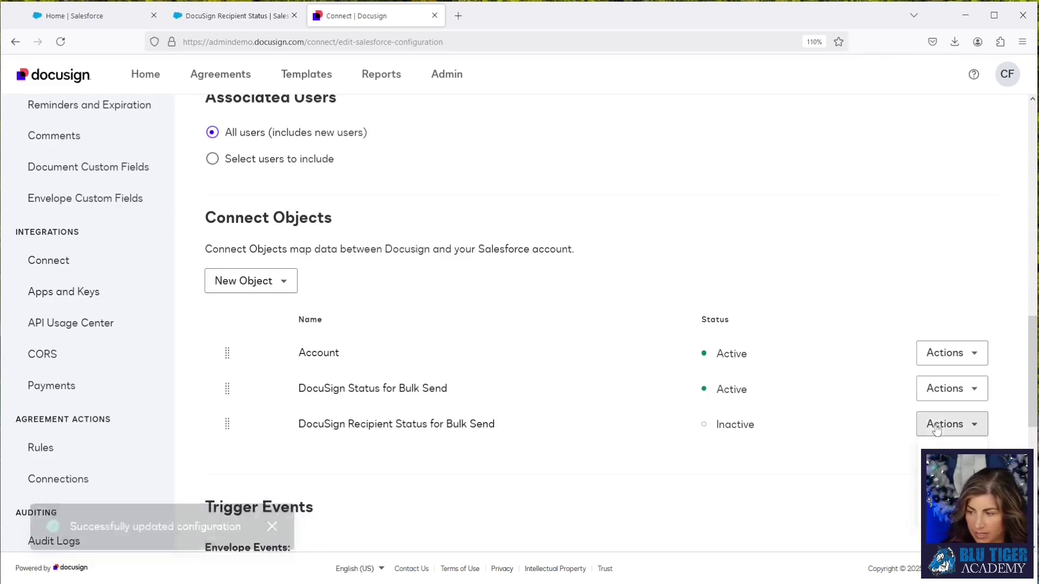
pyautogui.click(331, 307)
pyautogui.scroll(15, 331, 307)
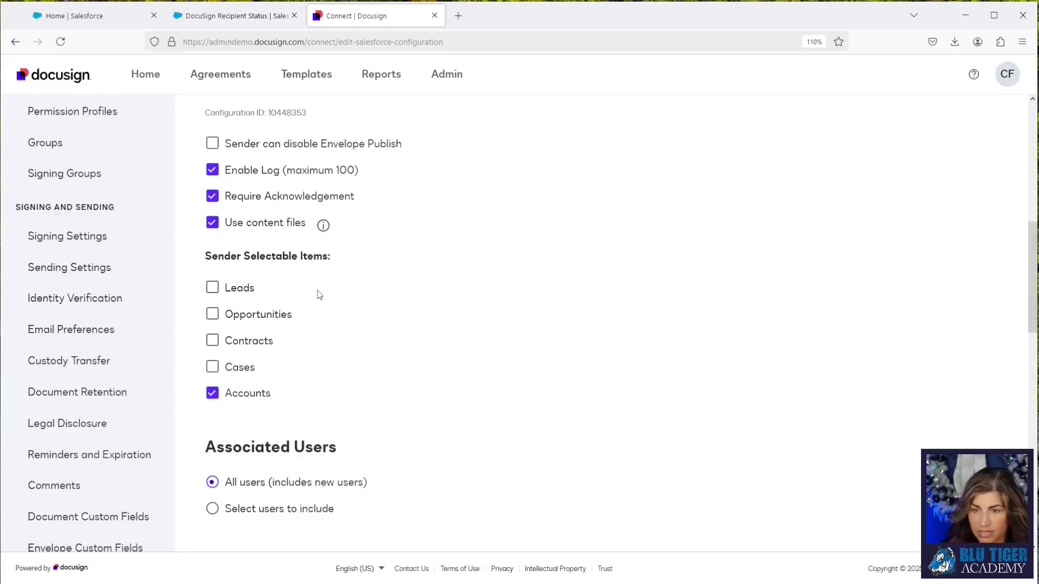
pyautogui.click(235, 208)
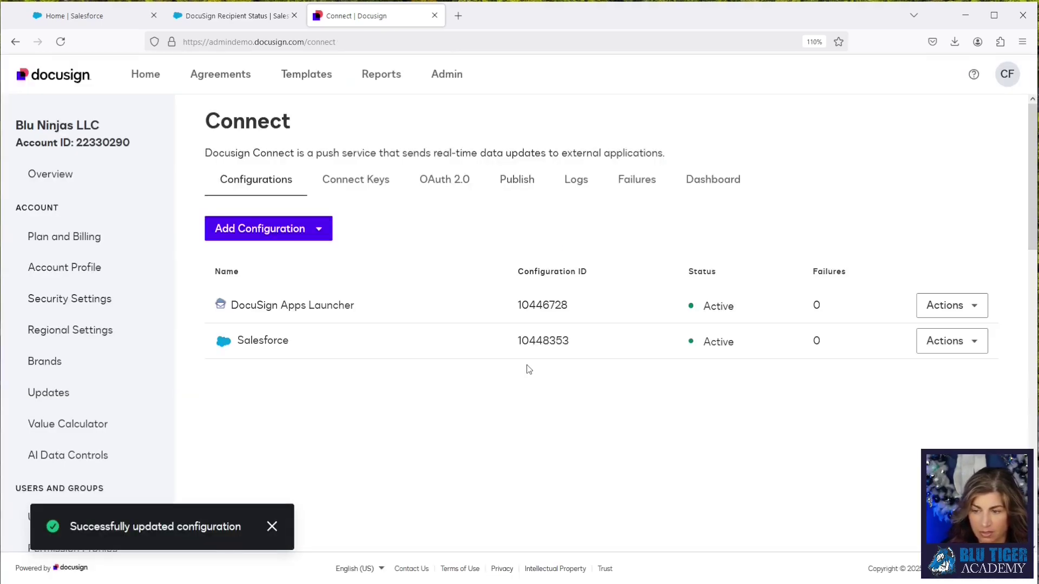
# Reopen the Salesforce Connect configuration for editing and start a new Connect object of type Salesforce Object.
pyautogui.click(971, 341)
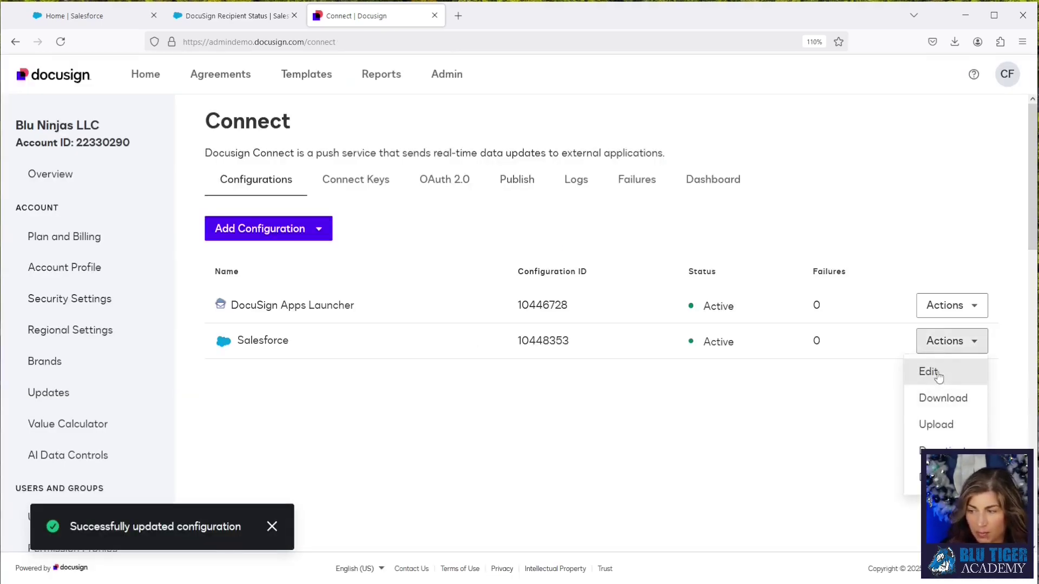
pyautogui.click(931, 371)
pyautogui.scroll(-15, 460, 382)
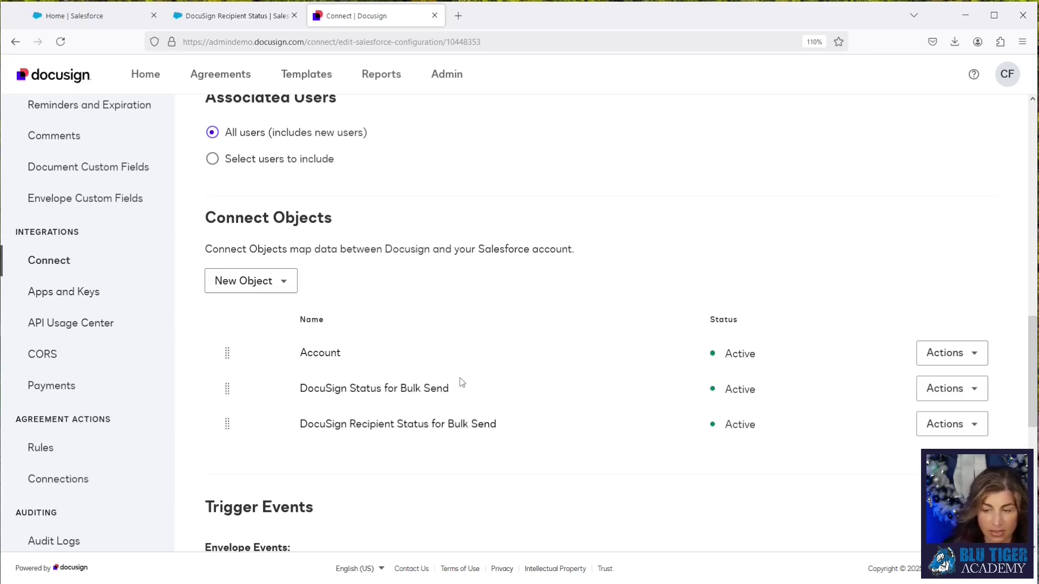
pyautogui.scroll(10, 563, 364)
pyautogui.scroll(-8, 563, 365)
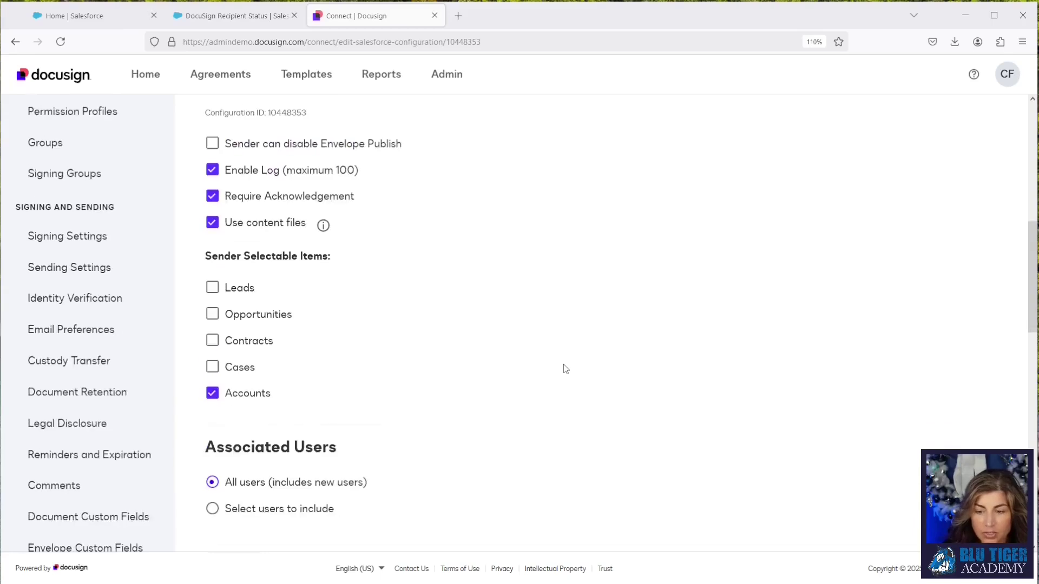
pyautogui.click(238, 370)
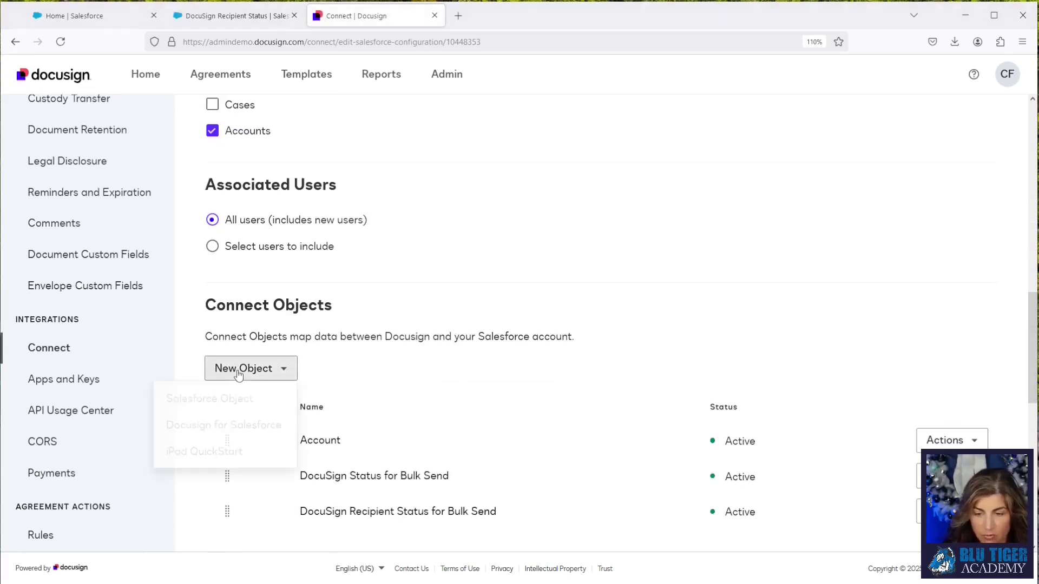
pyautogui.click(231, 399)
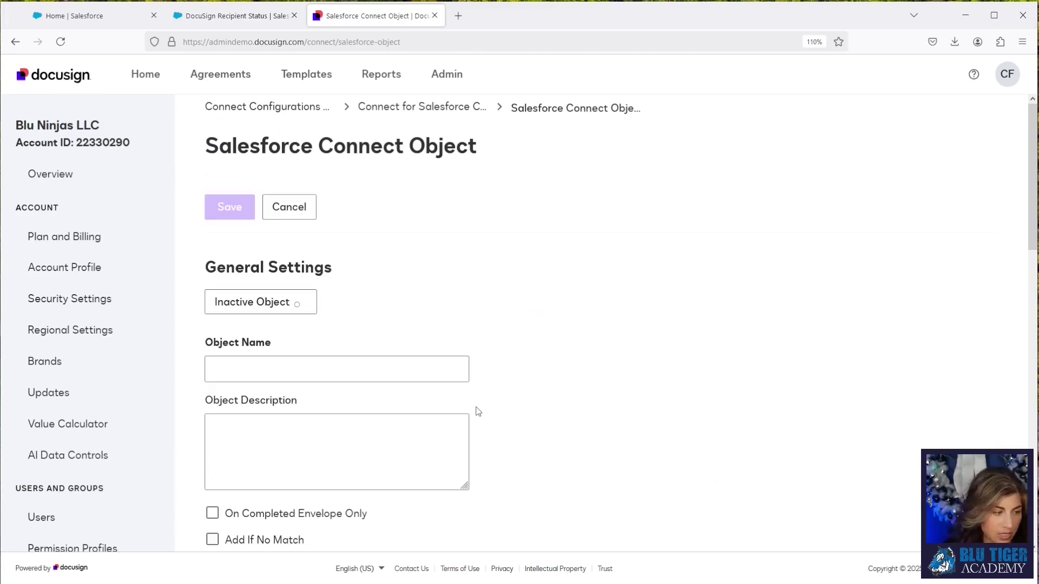
# Name the new Connect object Contact for Bulk Send and select Contact as its Salesforce object.
pyautogui.click(349, 366)
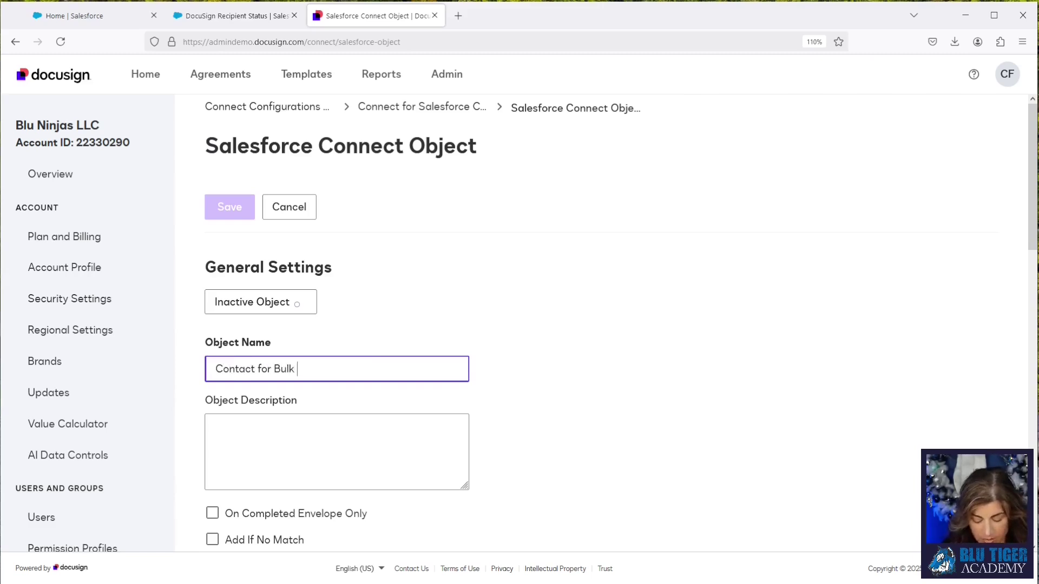
pyautogui.scroll(-5, 371, 360)
pyautogui.click(268, 334)
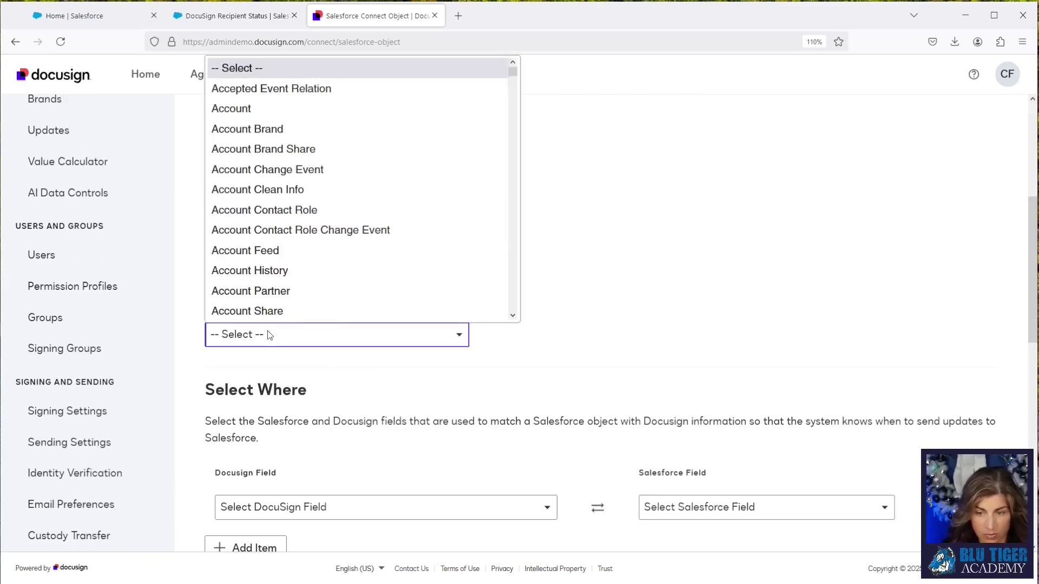
pyautogui.write('campaign m')
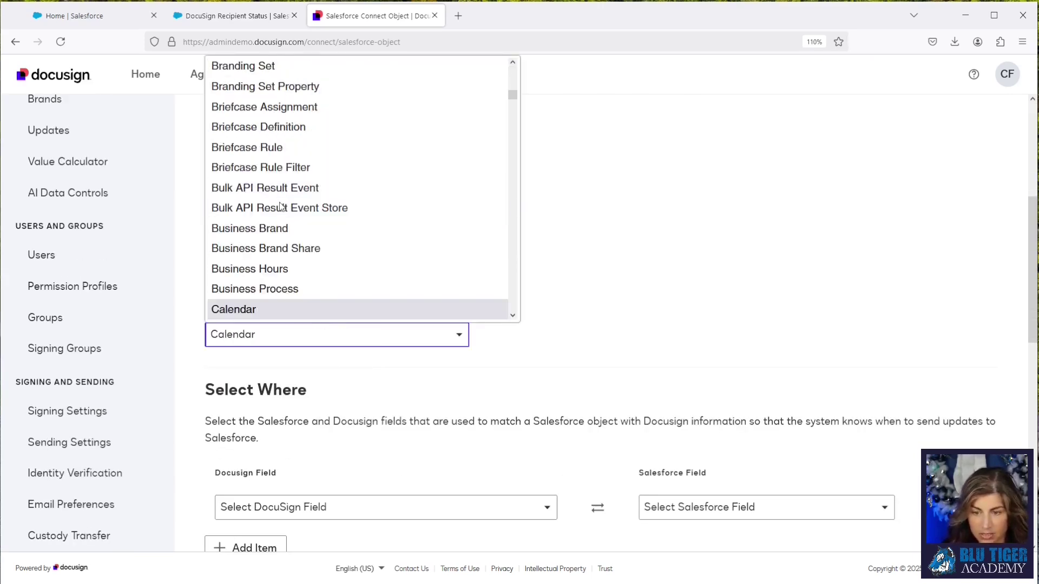
pyautogui.press('pagedown')
pyautogui.press('pagedown')
pyautogui.press('pagedown')
pyautogui.press('pagedown')
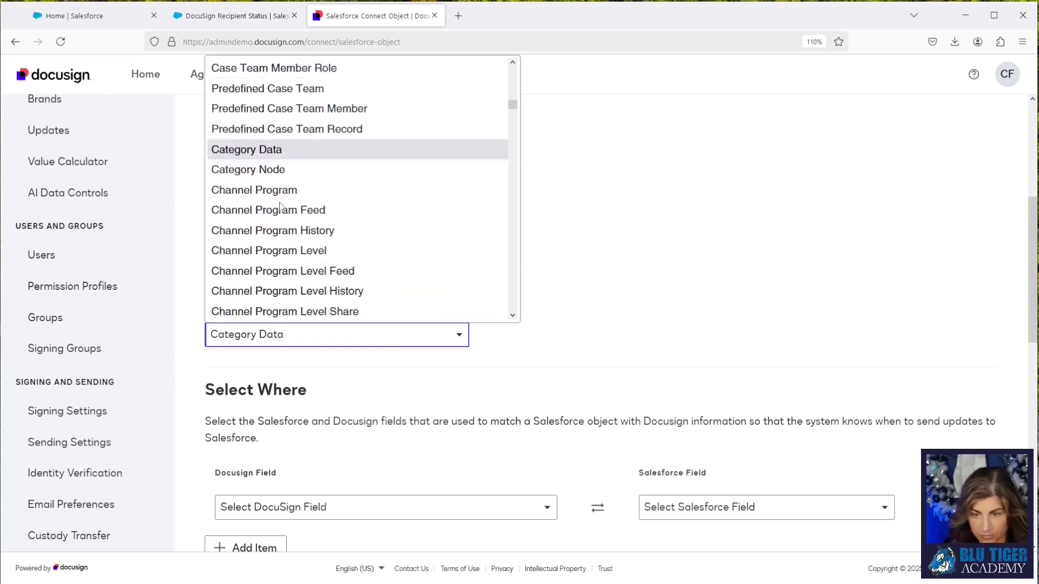
pyautogui.write('contact')
pyautogui.press('Return')
# Set the Select Where condition to match the Recipient Secure Field Contact Id with the Salesforce field Contact ID (id).
pyautogui.scroll(-3, 340, 365)
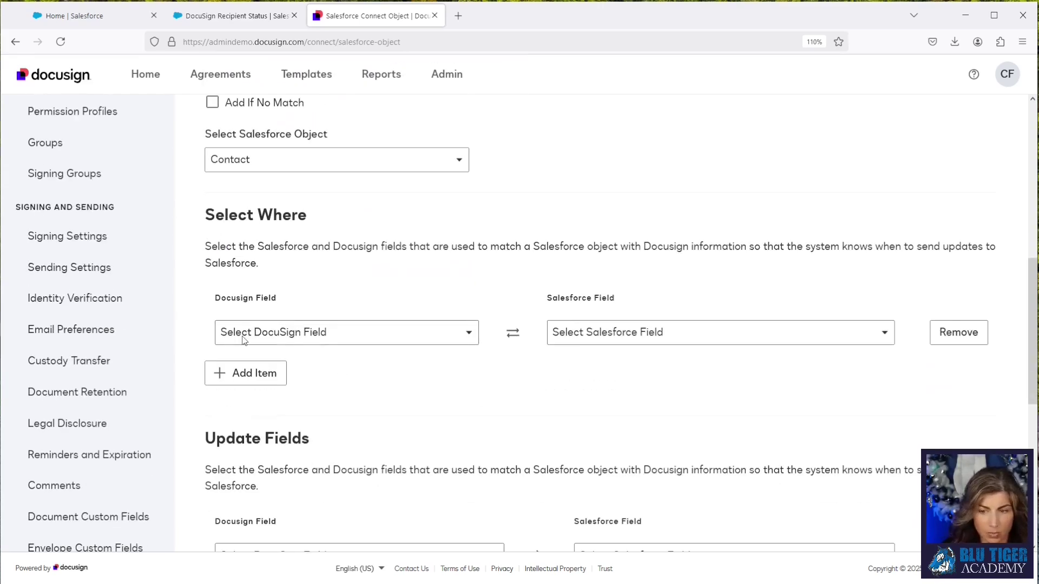
pyautogui.click(243, 339)
pyautogui.scroll(-5, 263, 234)
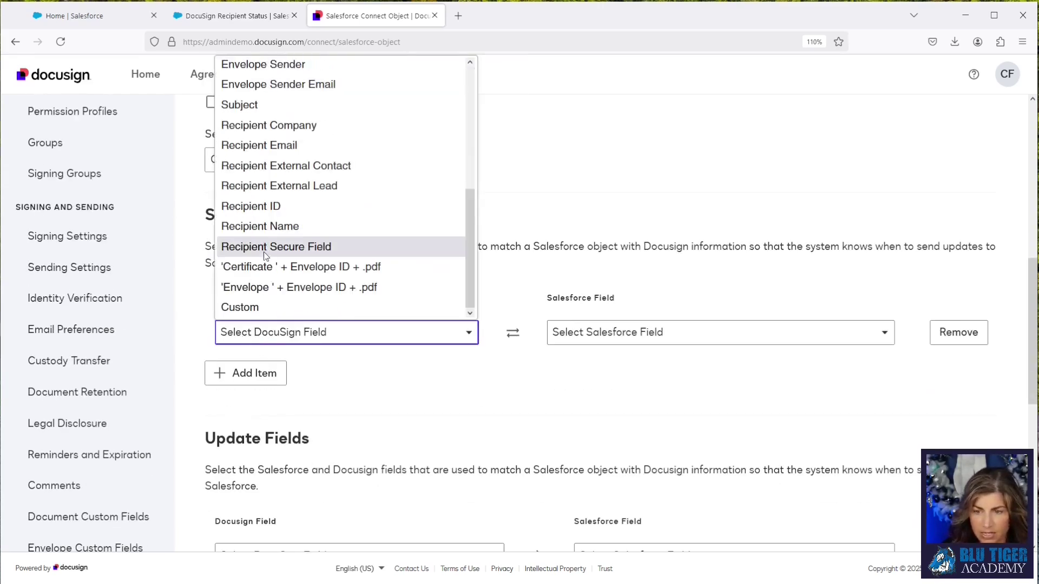
pyautogui.click(264, 248)
pyautogui.click(254, 369)
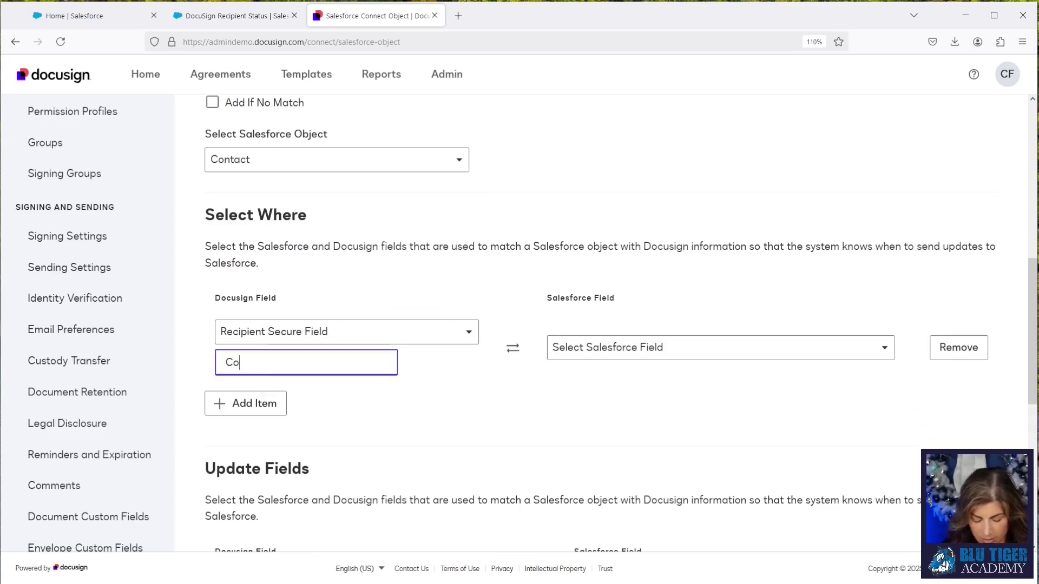
pyautogui.click(621, 350)
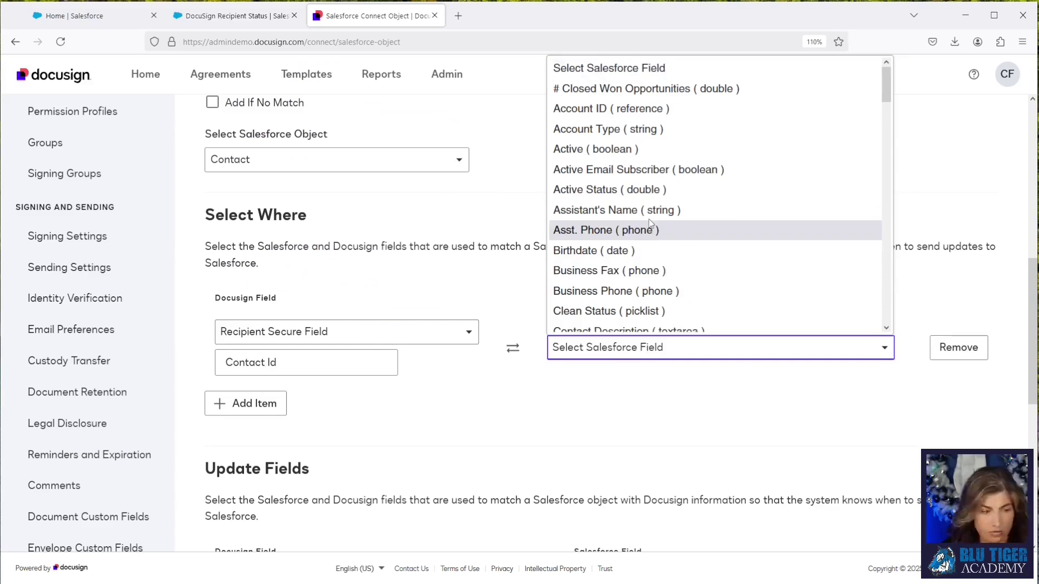
pyautogui.scroll(-2, 645, 223)
pyautogui.click(591, 230)
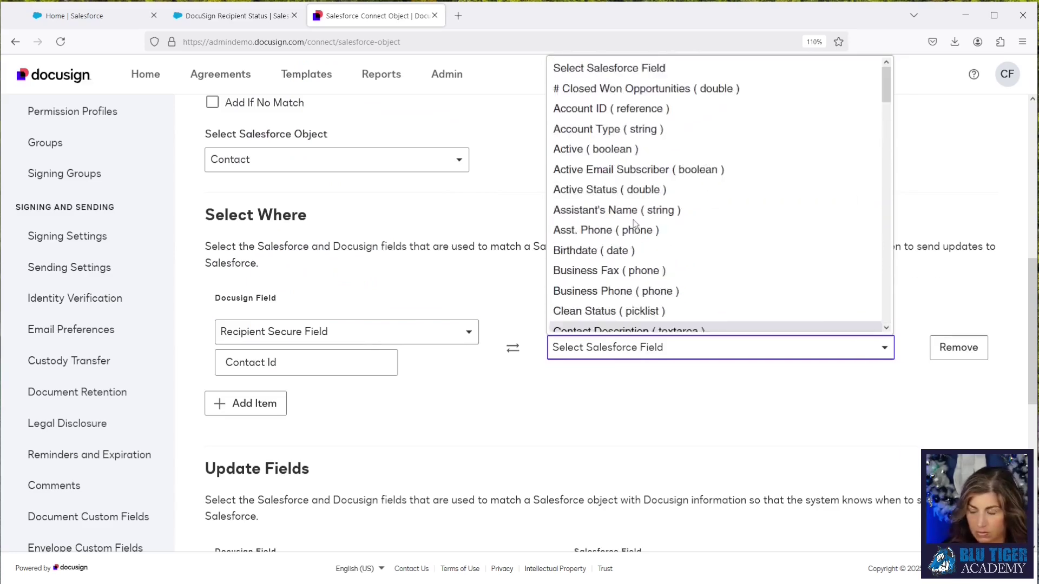
# Map the Recipient Secure Field Contact Title to the Salesforce field Title (string) as the update field.
pyautogui.scroll(-3, 493, 382)
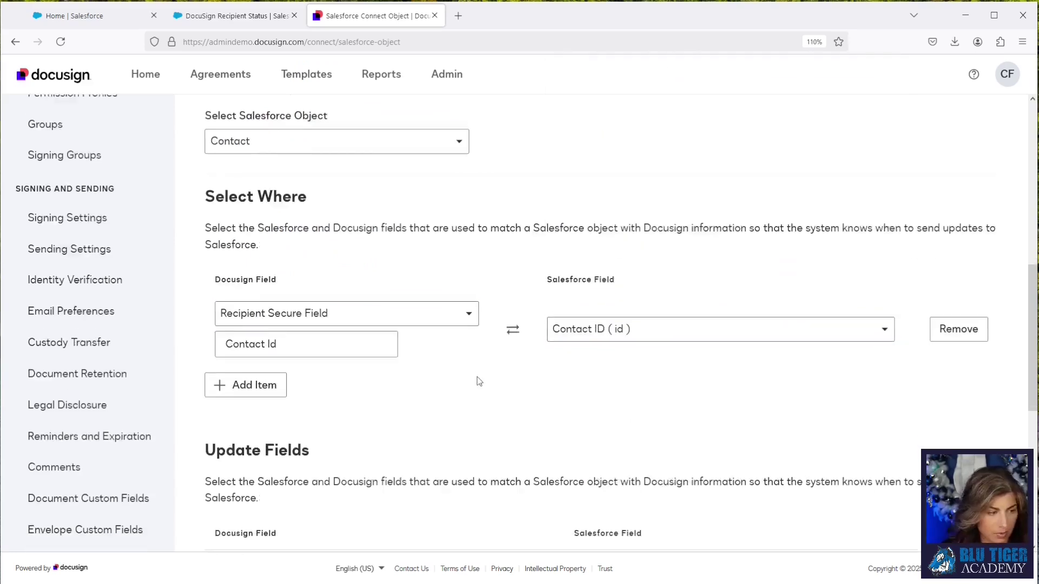
pyautogui.click(307, 422)
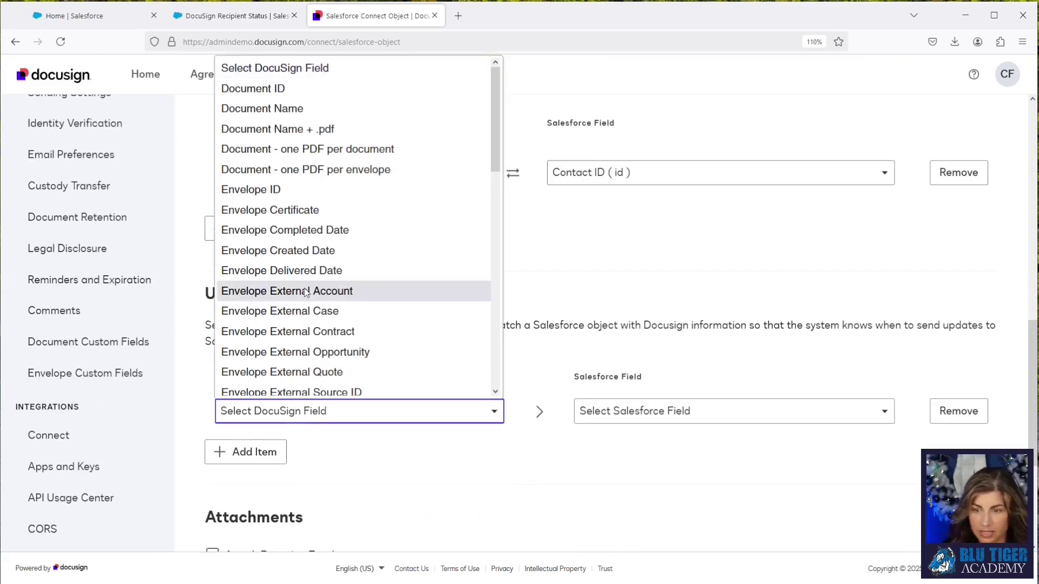
pyautogui.scroll(-5, 301, 292)
pyautogui.scroll(-4, 301, 374)
pyautogui.click(300, 323)
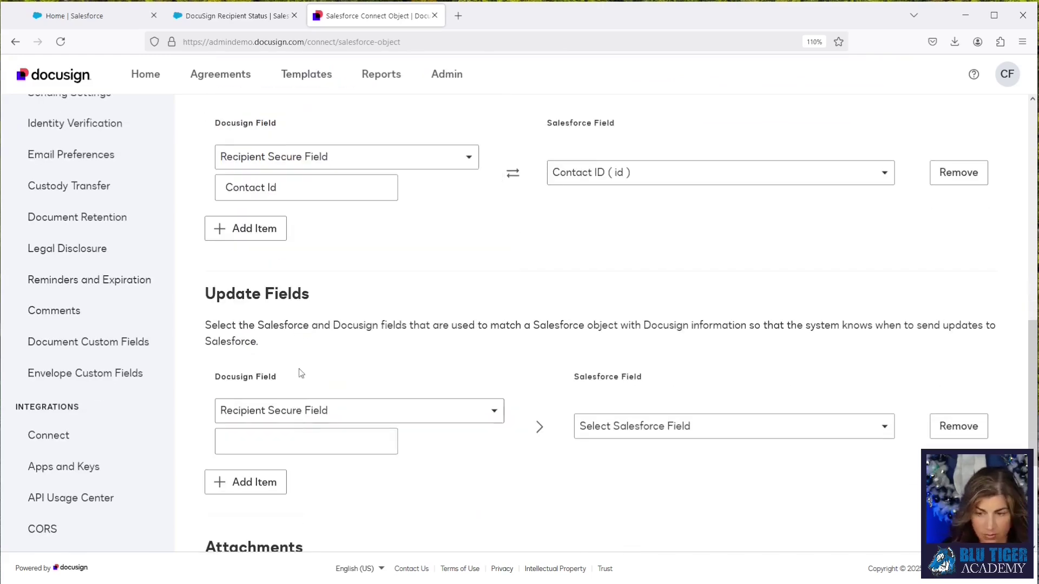
pyautogui.write('Contact Title')
pyautogui.click(623, 426)
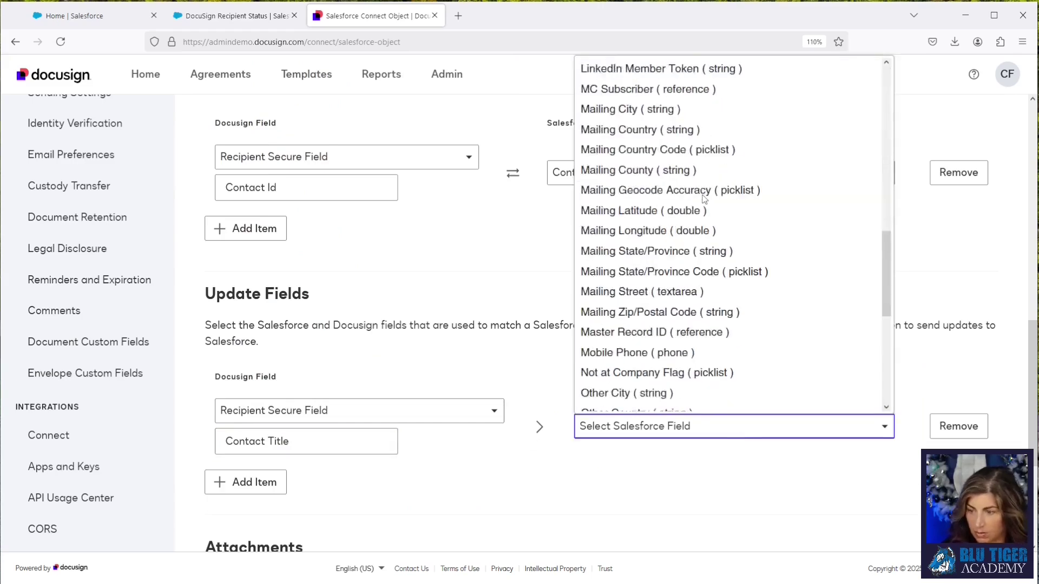
pyautogui.click(650, 388)
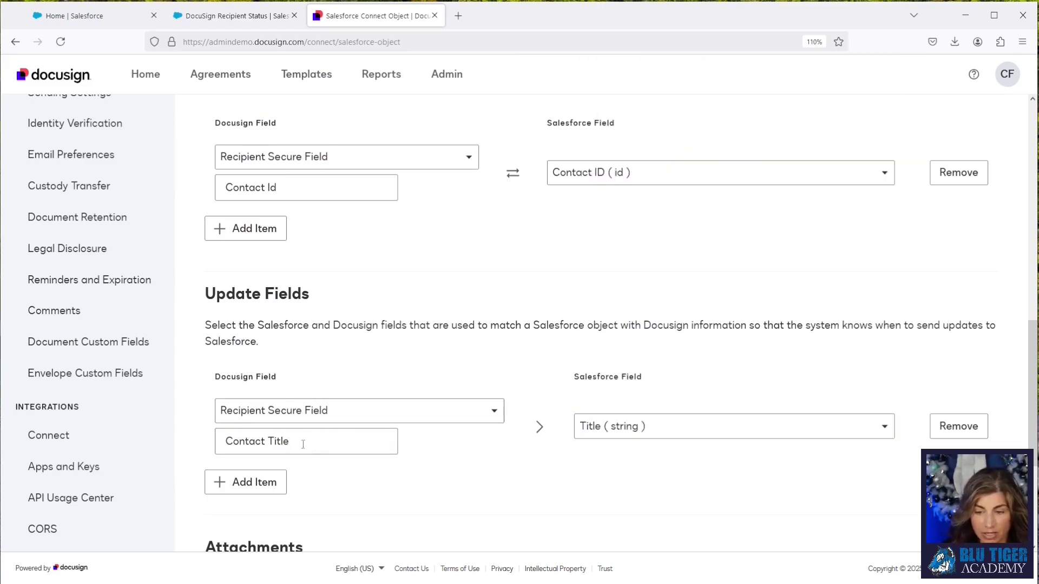
pyautogui.moveTo(303, 445); pyautogui.dragTo(218, 445)
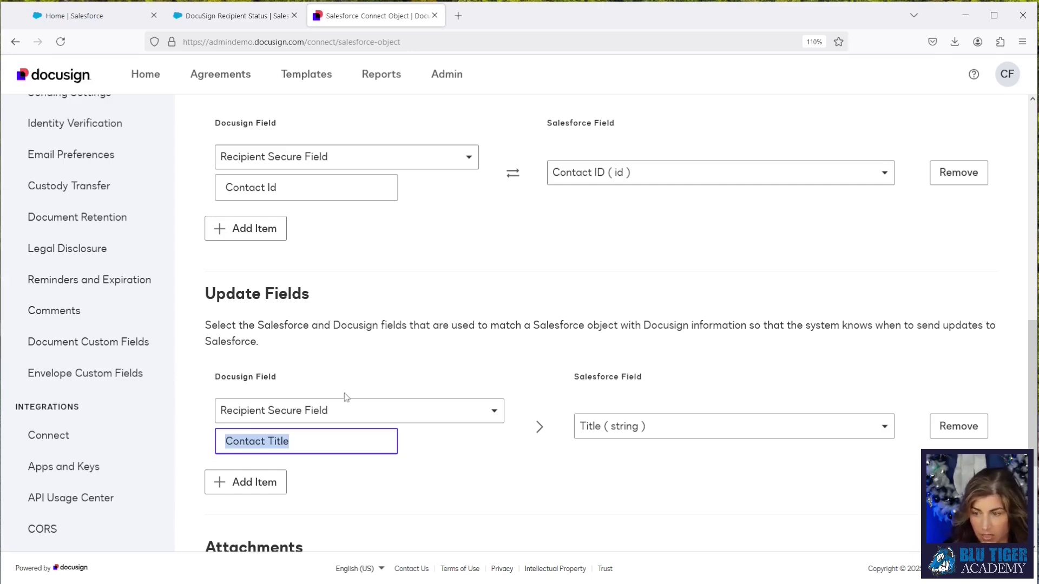
pyautogui.click(388, 351)
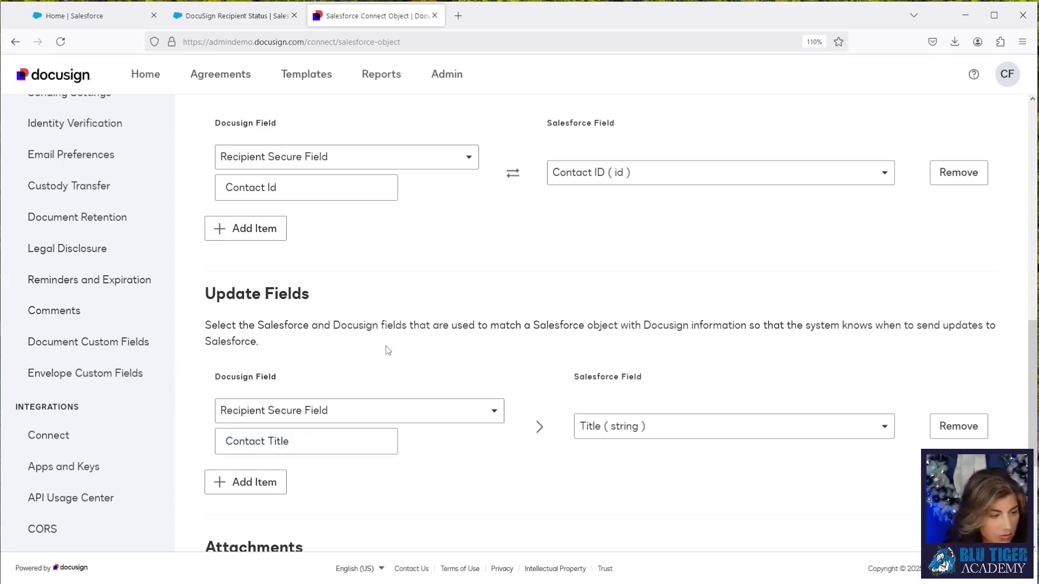
# Save the Contact for Bulk Send object and activate it in the Salesforce configuration, saving that as well.
pyautogui.scroll(-4, 388, 350)
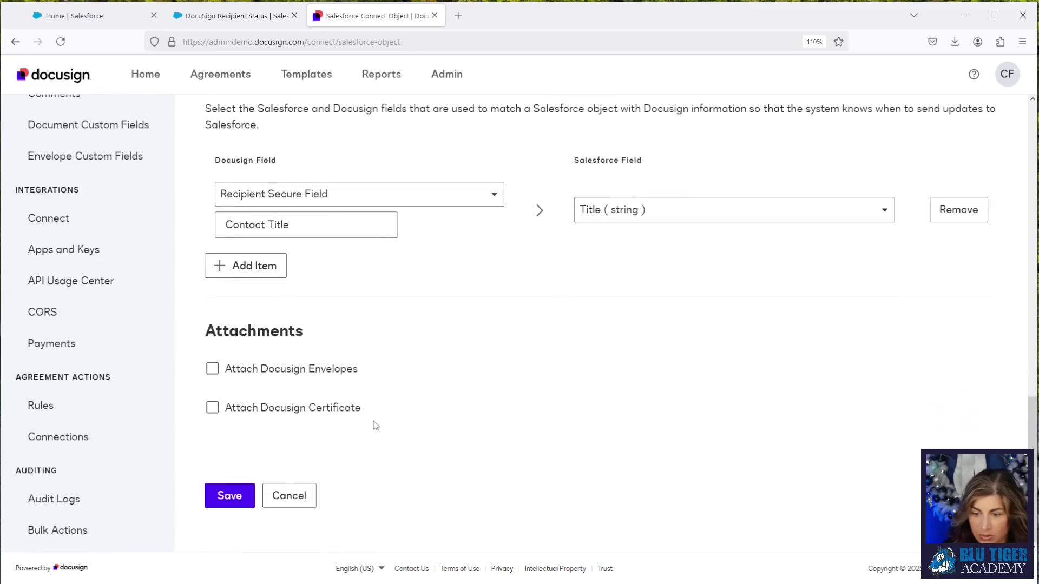
pyautogui.click(230, 496)
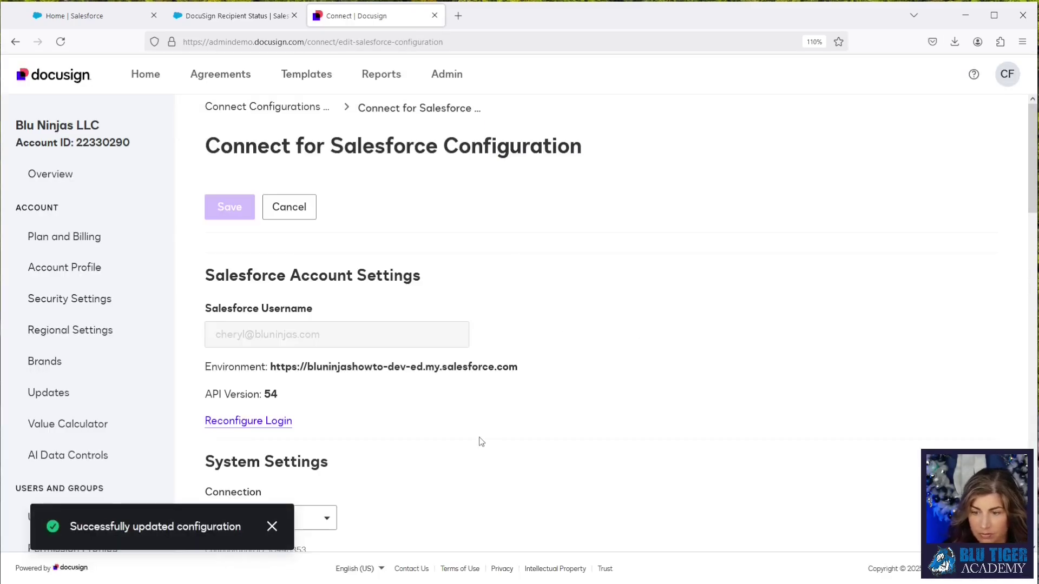
pyautogui.scroll(-15, 482, 448)
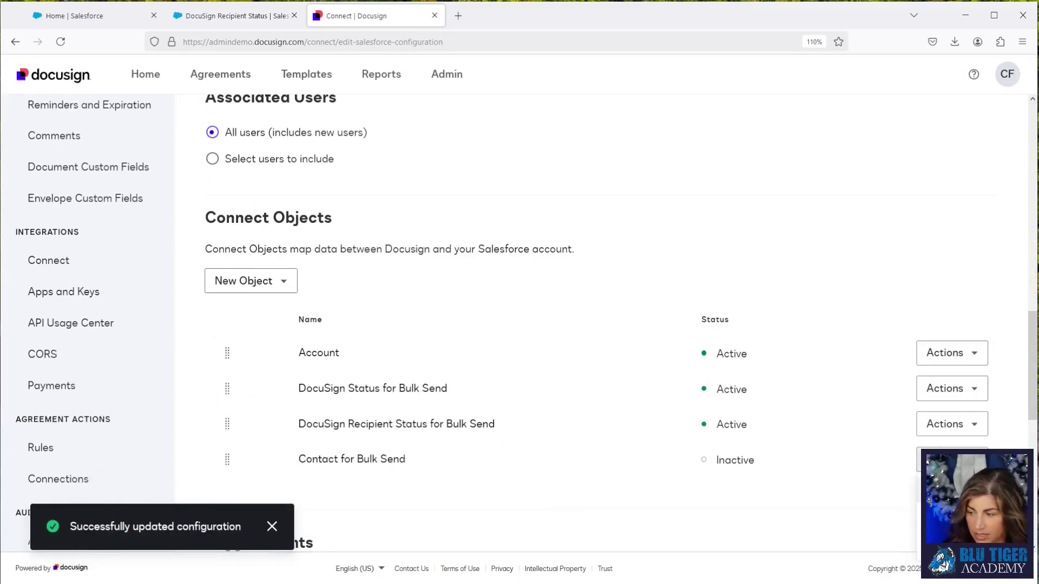
pyautogui.scroll(15, 476, 441)
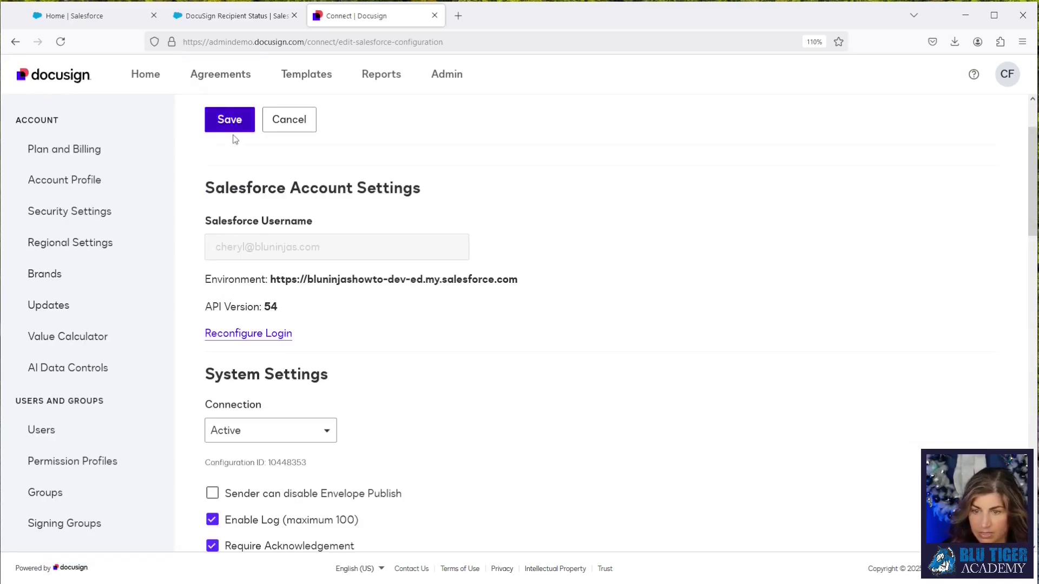
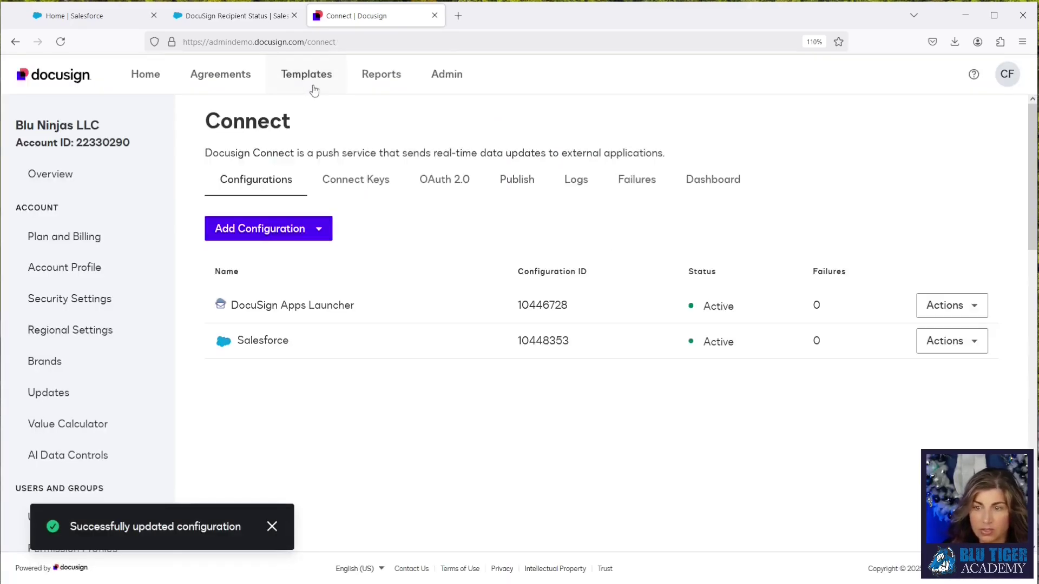
# Open the 2025 Customer Service Update template for editing and go to the fields placed on its document.
pyautogui.click(310, 86)
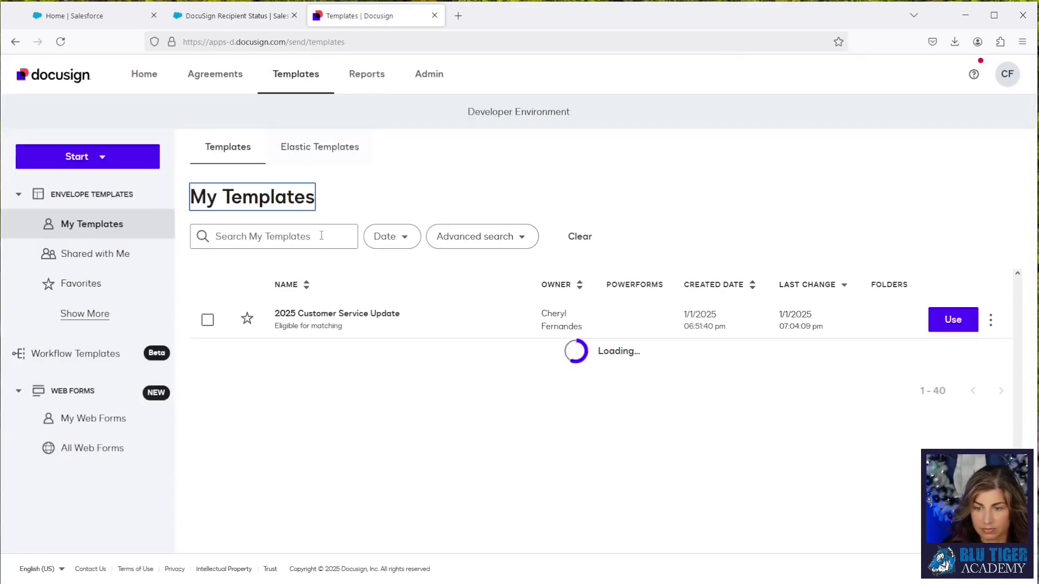
pyautogui.click(327, 320)
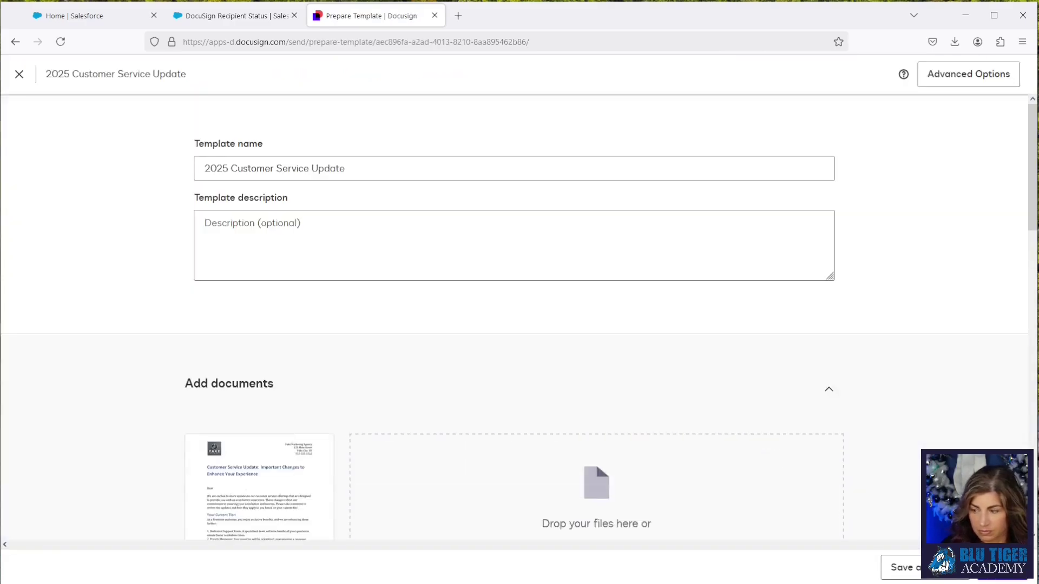
pyautogui.click(974, 567)
pyautogui.scroll(-20, 468, 379)
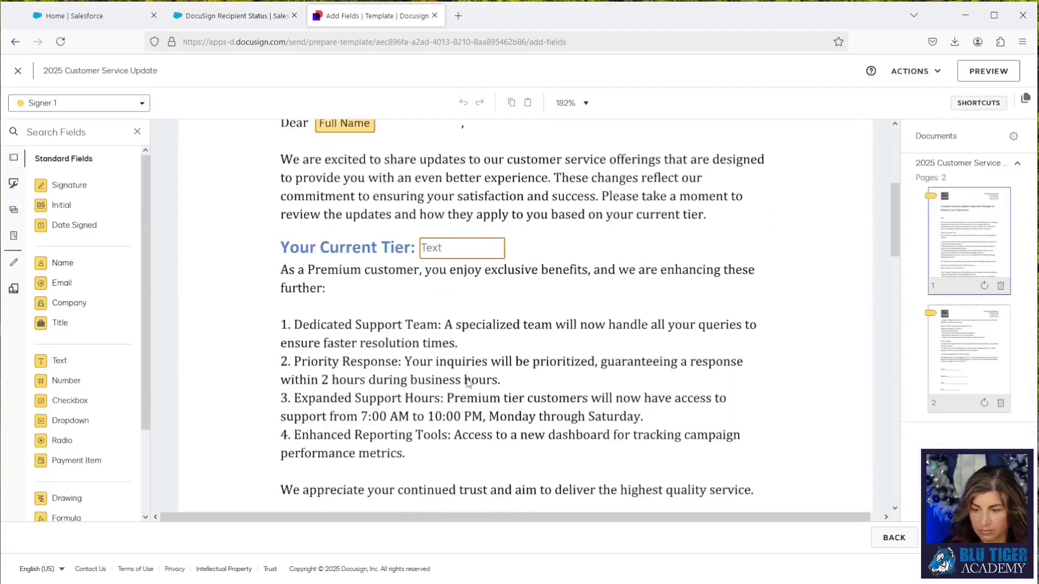
# Check the data labels of the Title text field and the first blank header field, then close the template's field editor.
pyautogui.click(382, 358)
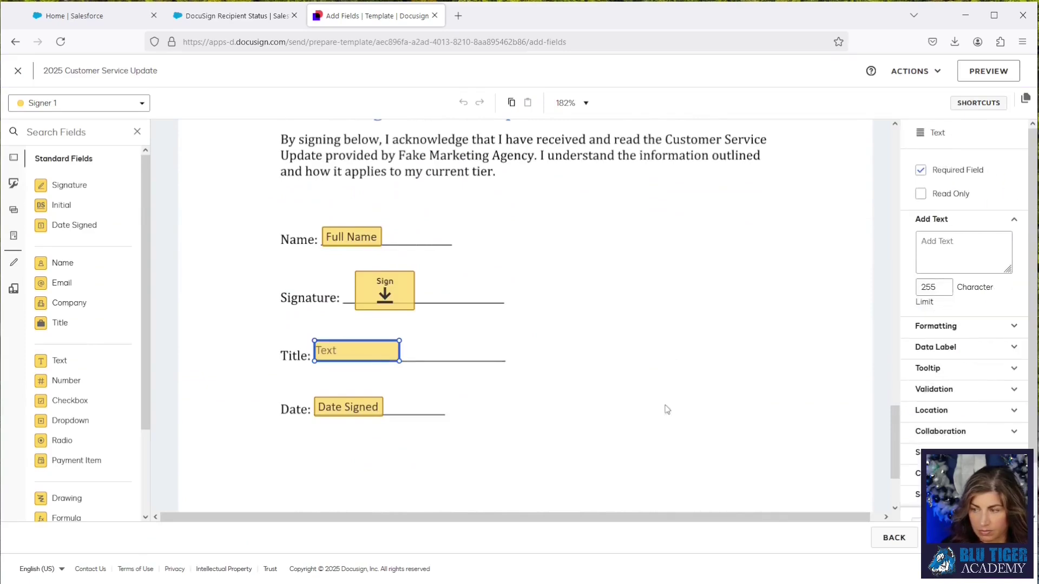
pyautogui.click(953, 348)
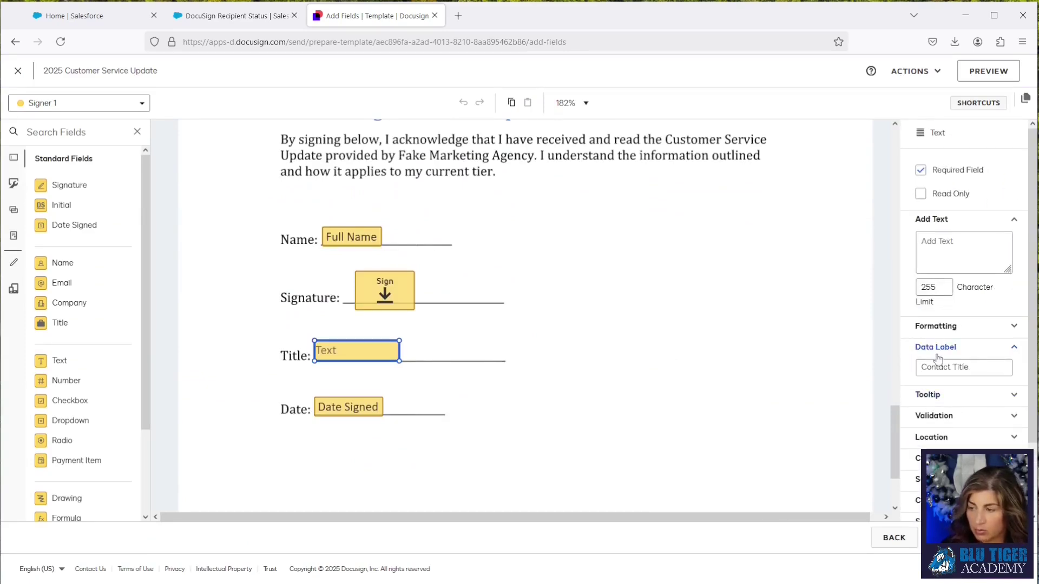
pyautogui.moveTo(999, 366); pyautogui.dragTo(911, 368)
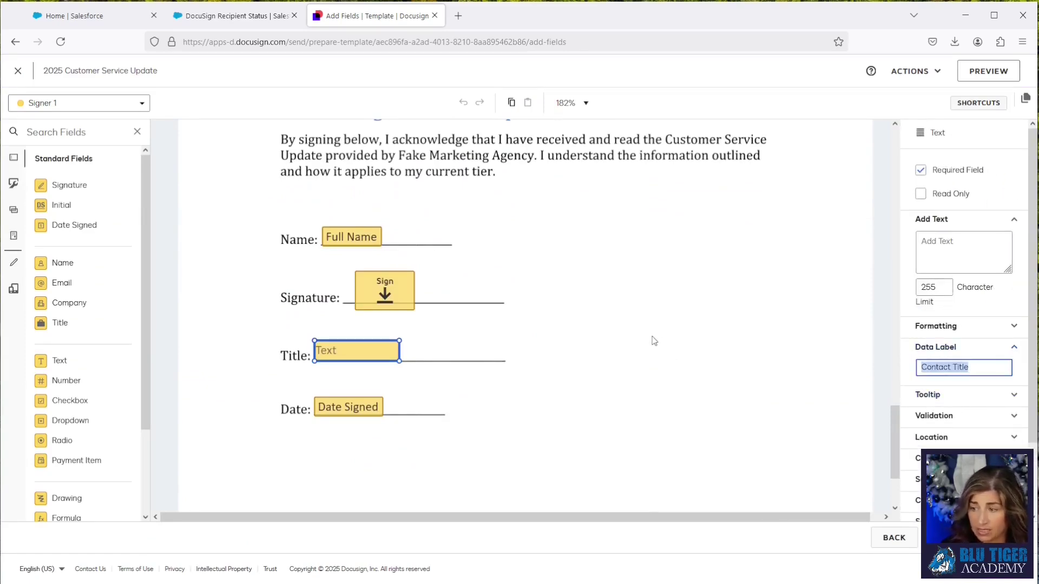
pyautogui.scroll(20, 654, 341)
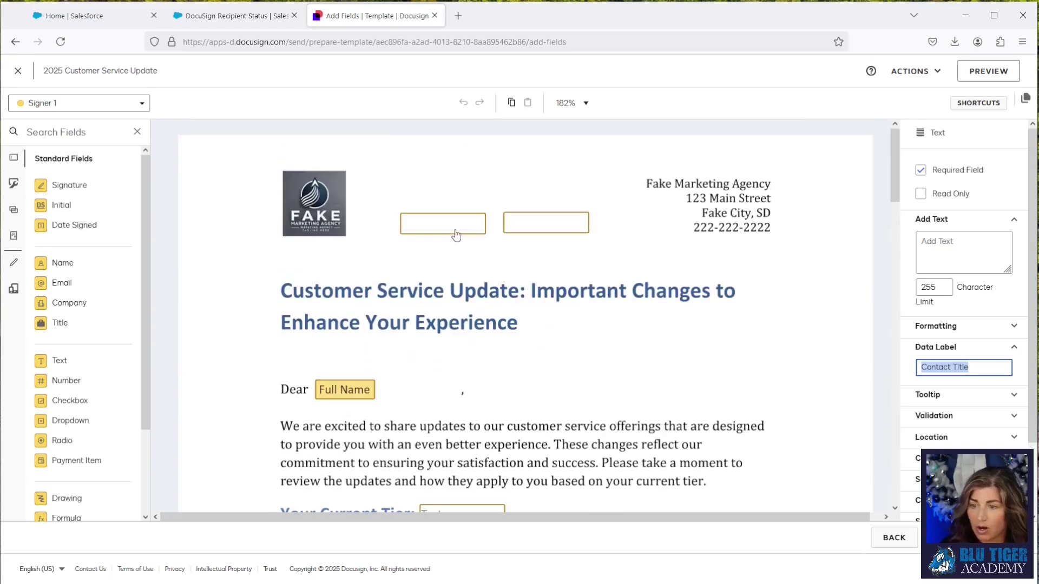
pyautogui.click(455, 235)
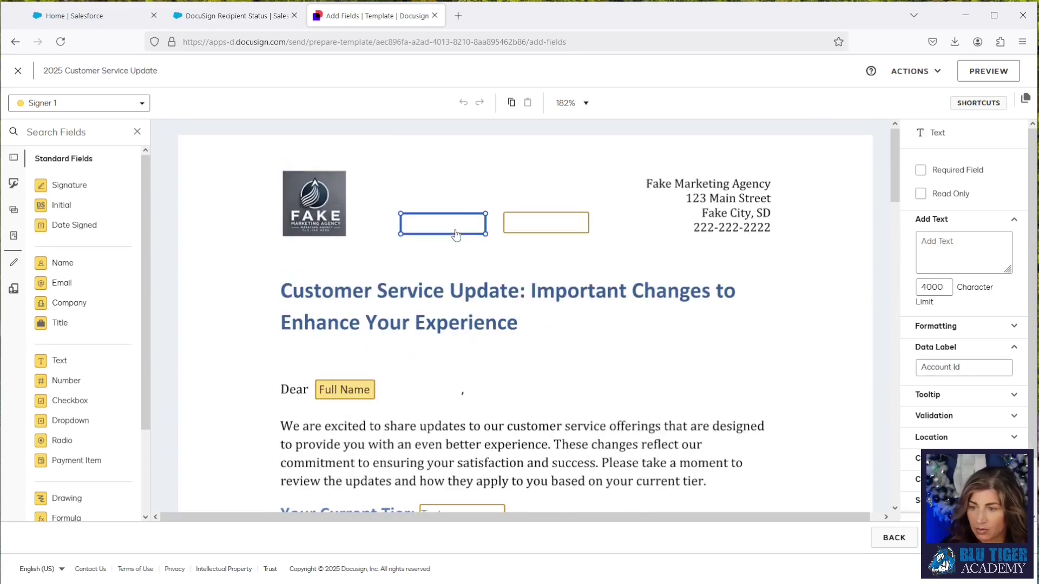
pyautogui.tripleClick(968, 372)
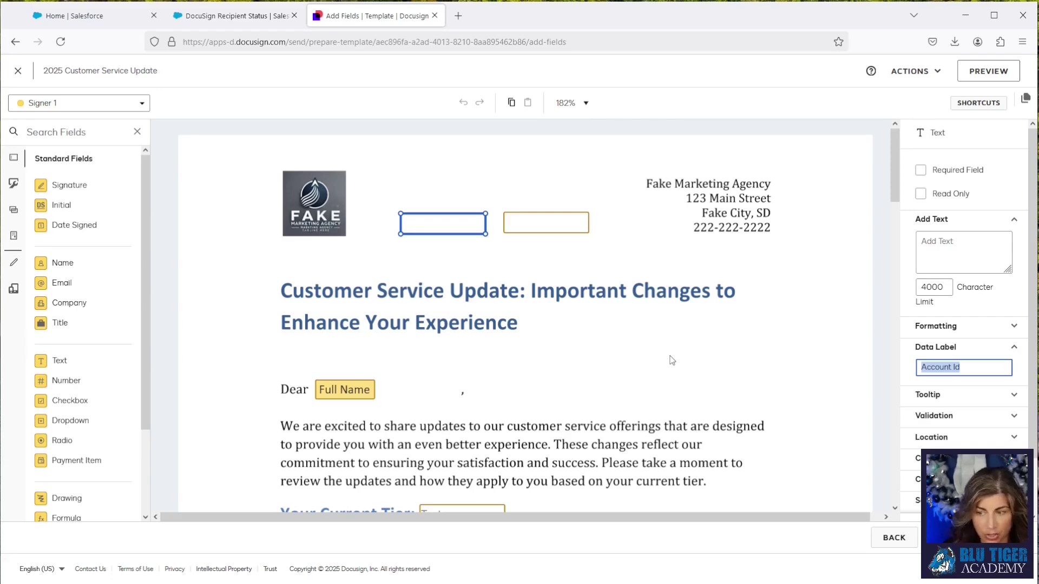
pyautogui.click(17, 70)
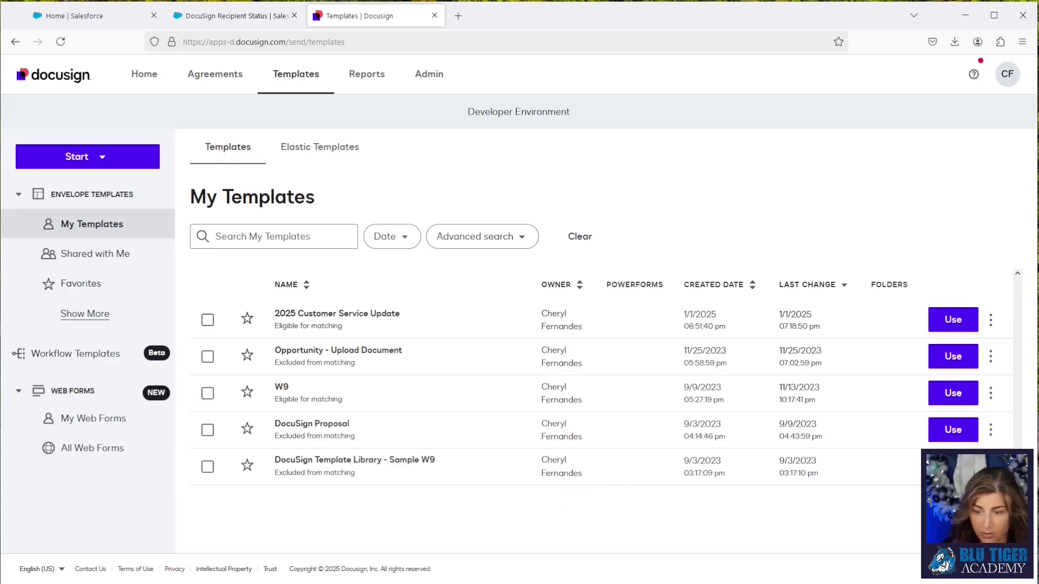
# Return to Salesforce Setup and find the Flows page by searching for "flow".
pyautogui.click(233, 15)
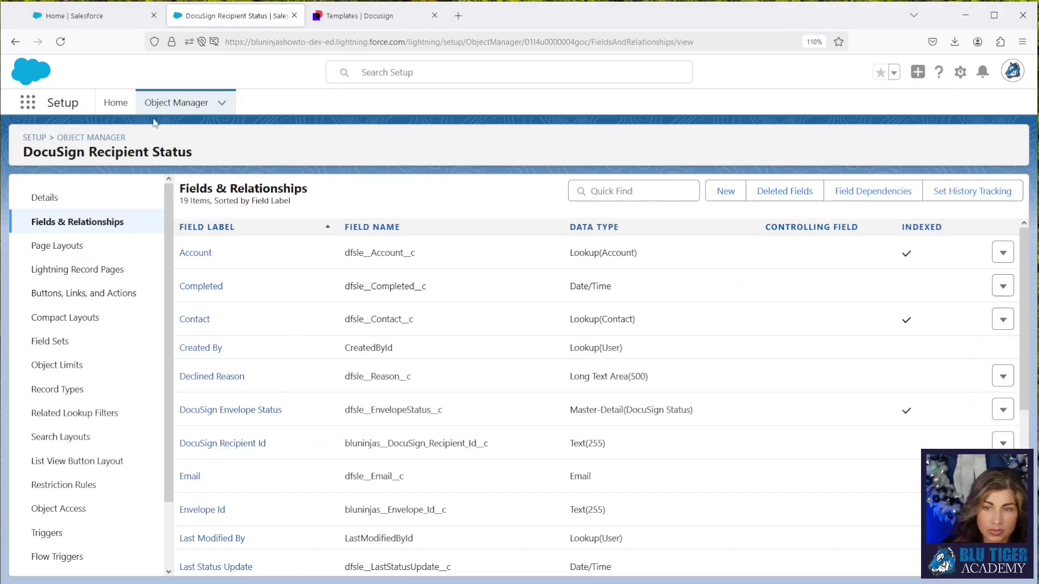
pyautogui.click(115, 103)
pyautogui.click(83, 142)
pyautogui.write('flow')
pyautogui.press('Return')
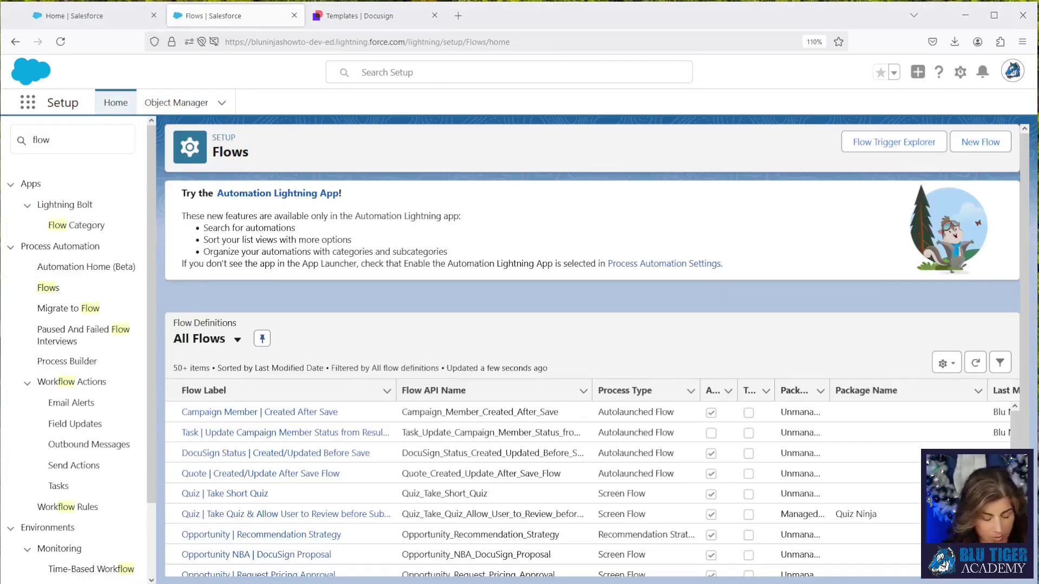
# Create a new record-triggered flow from scratch.
pyautogui.click(981, 141)
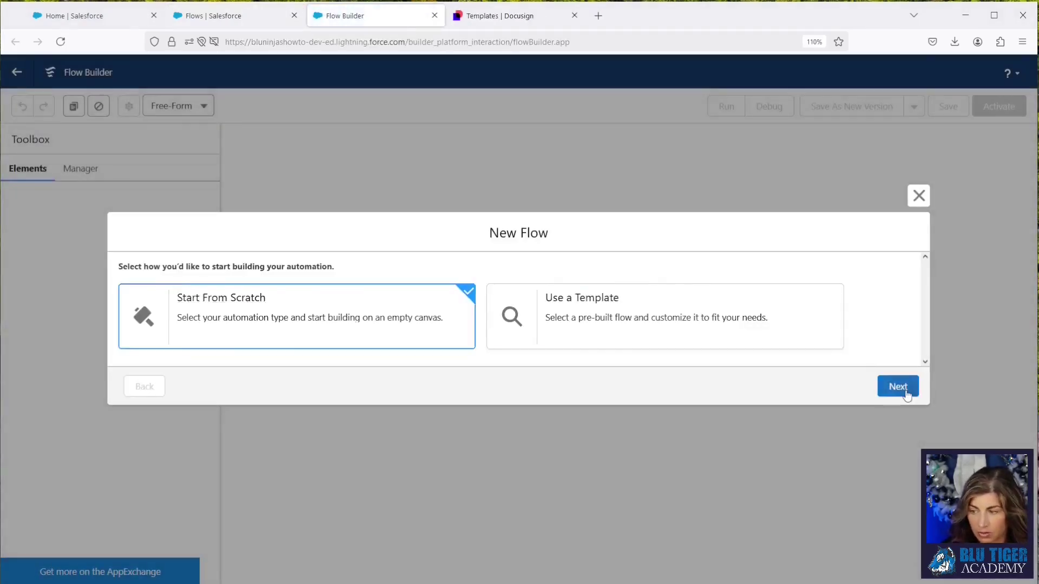
pyautogui.click(897, 385)
pyautogui.click(649, 204)
pyautogui.click(894, 511)
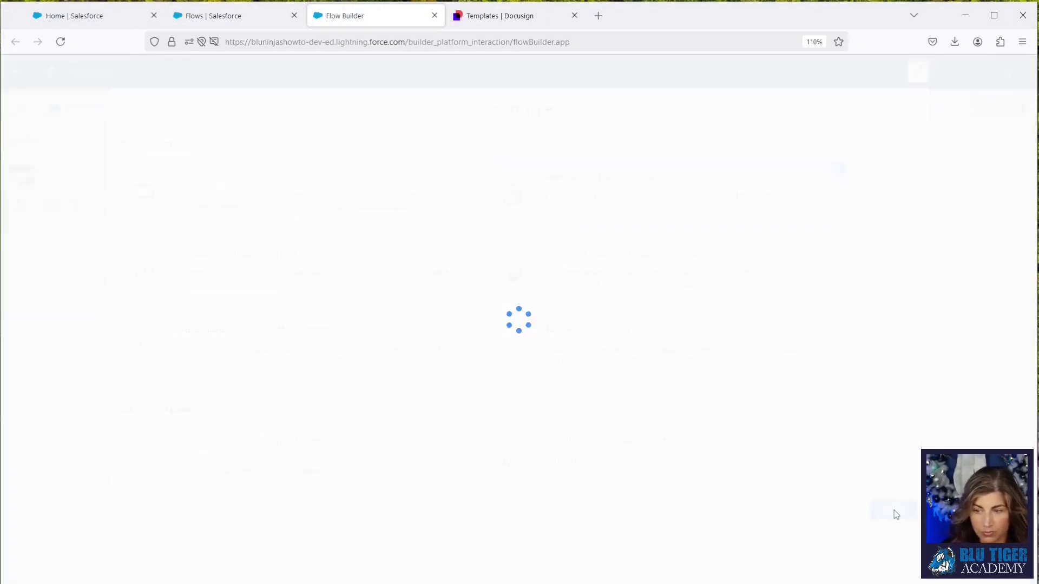
# Configure the flow's start to trigger on the DocuSign Recipient Status object and optimize it for Fast Field Updates.
pyautogui.click(541, 251)
pyautogui.write('docu')
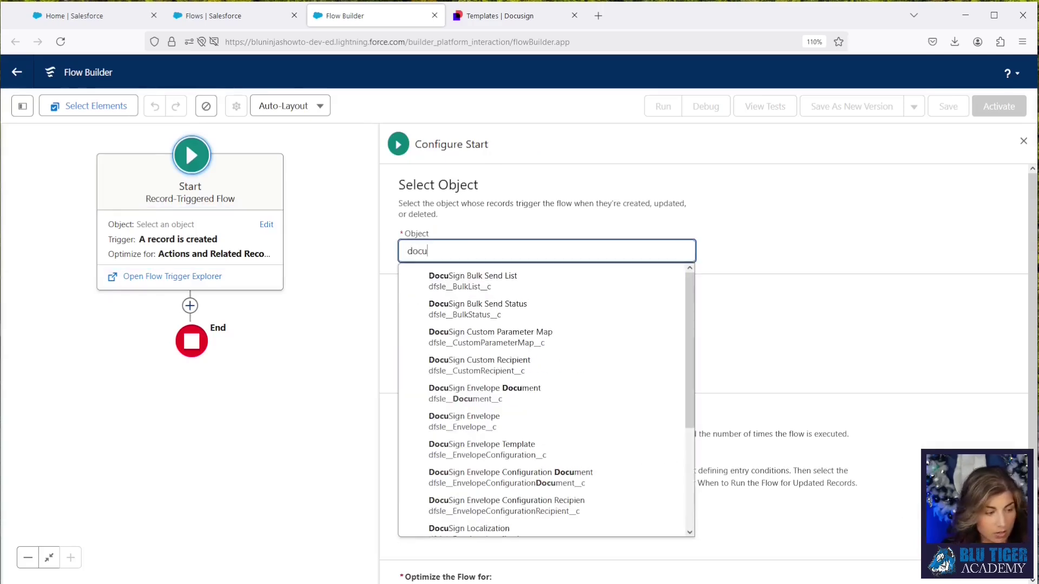
pyautogui.write('sign re')
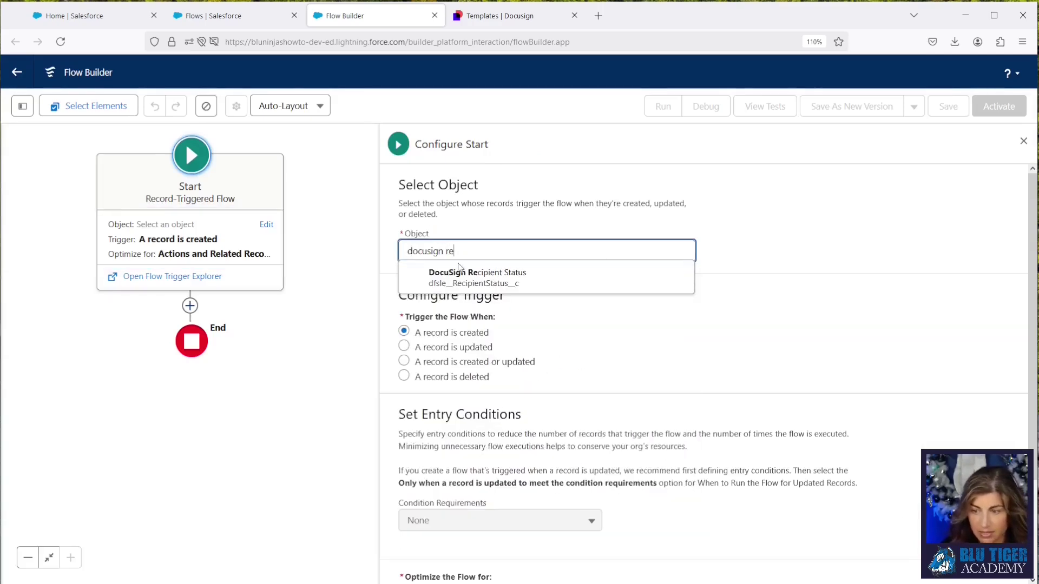
pyautogui.click(459, 271)
pyautogui.scroll(-2, 506, 513)
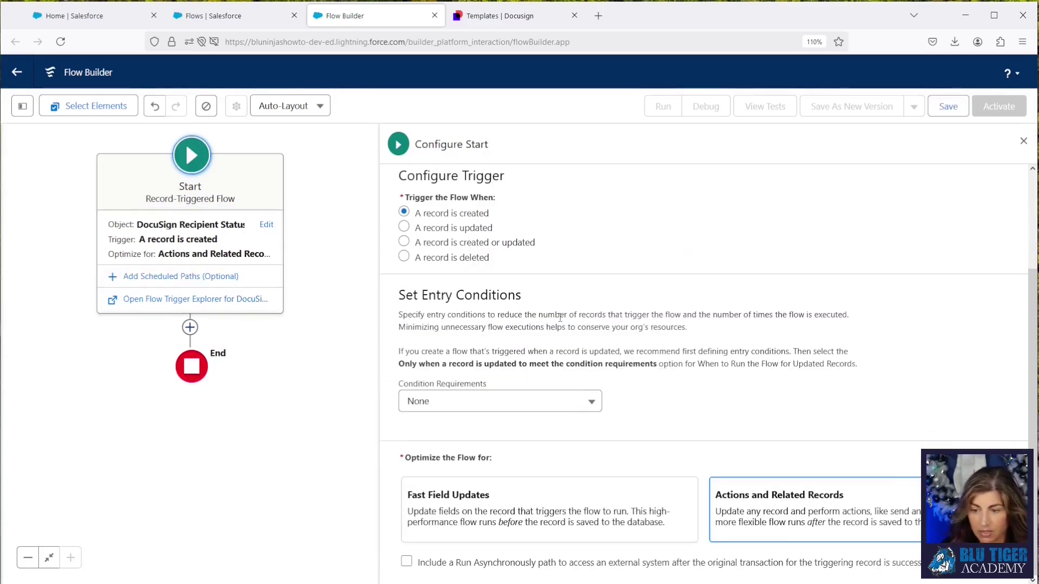
pyautogui.click(506, 513)
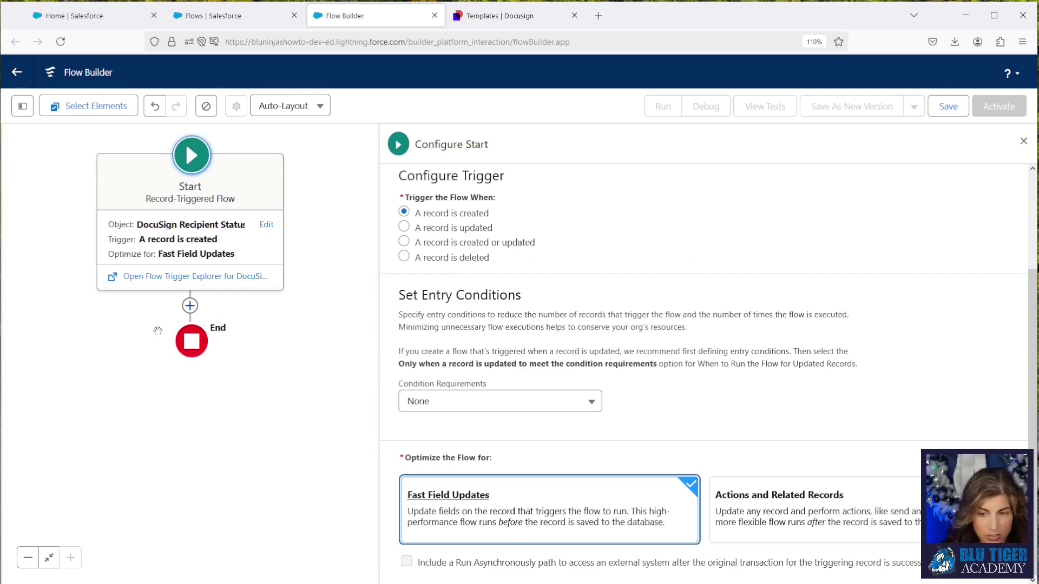
# Add a Get Records element labelled Docusign Status after the start, retrieving records of the DocuSign Status object.
pyautogui.click(190, 306)
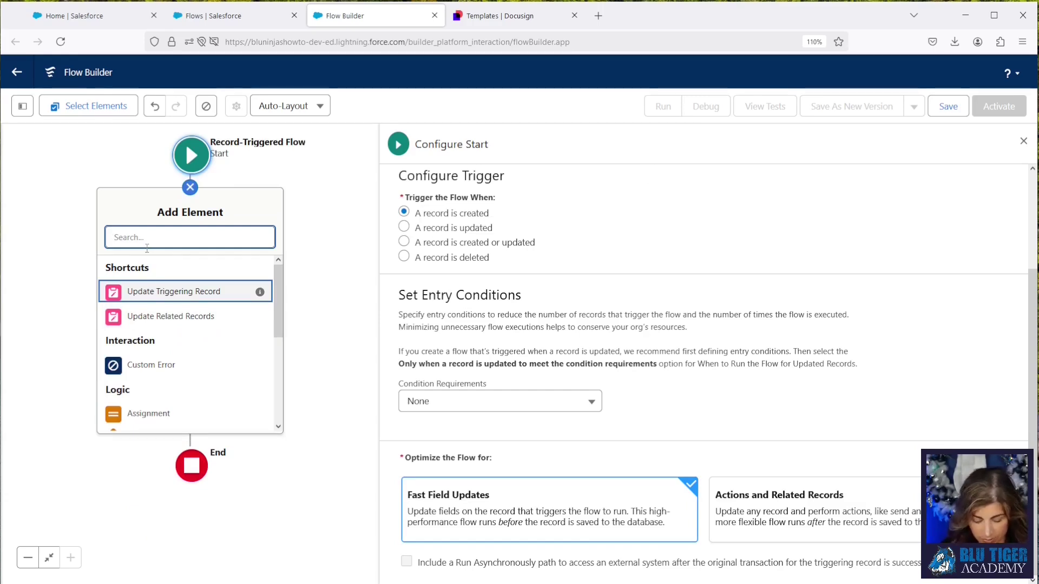
pyautogui.write('get')
pyautogui.click(150, 269)
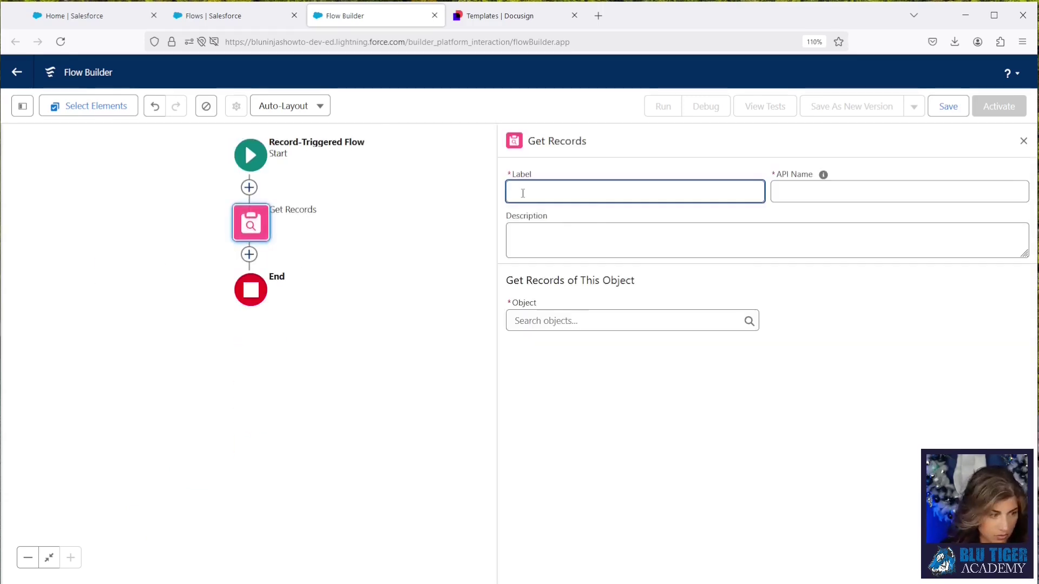
pyautogui.write('Docusign Status')
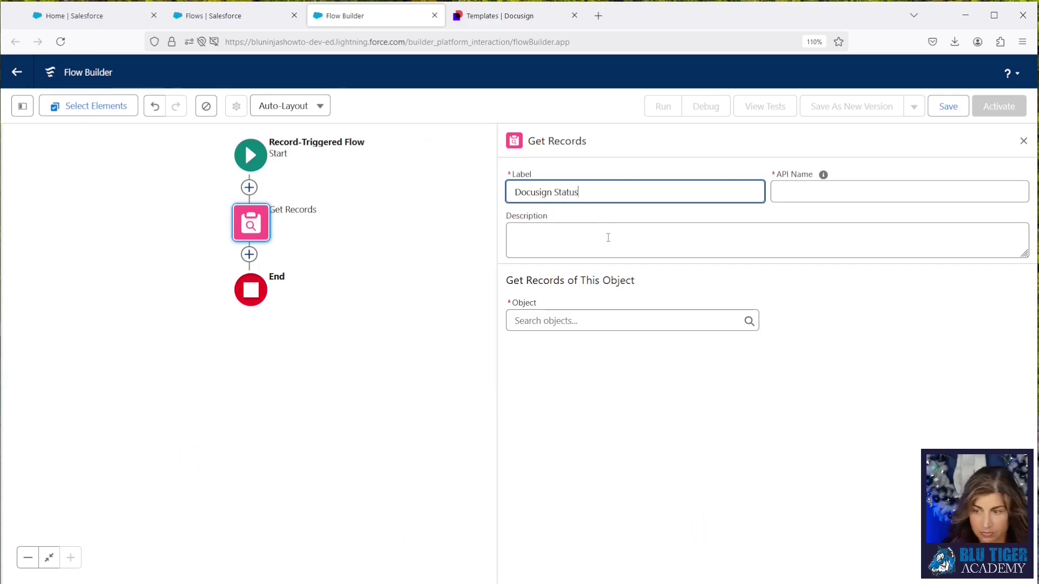
pyautogui.click(595, 321)
pyautogui.write('docusign')
pyautogui.scroll(-5, 637, 457)
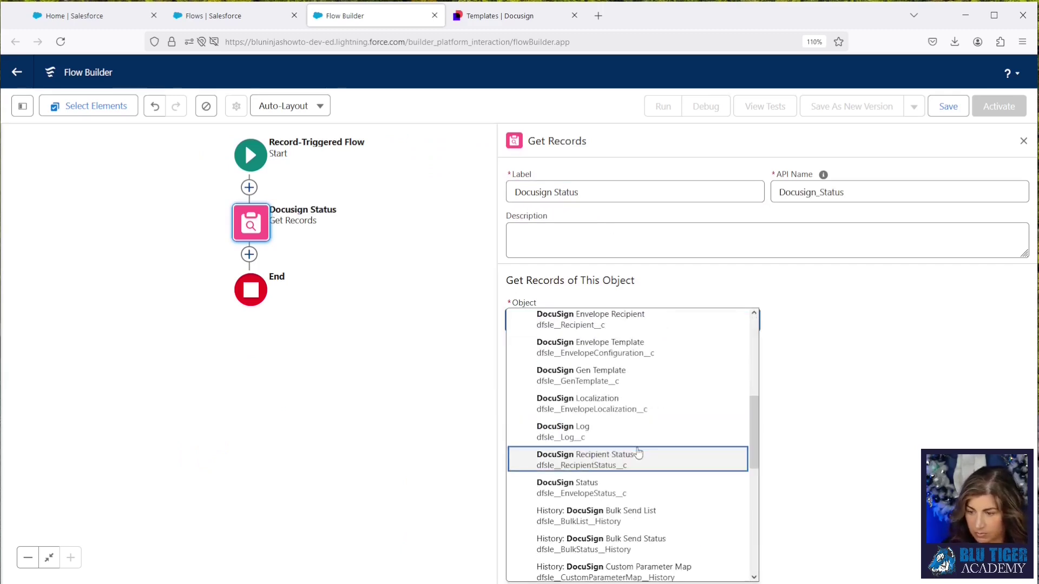
pyautogui.click(634, 486)
# Filter the DocuSign Status records where dfsle__DocuSignId__c equals the triggering record's Envelope Id.
pyautogui.click(595, 452)
pyautogui.write('id')
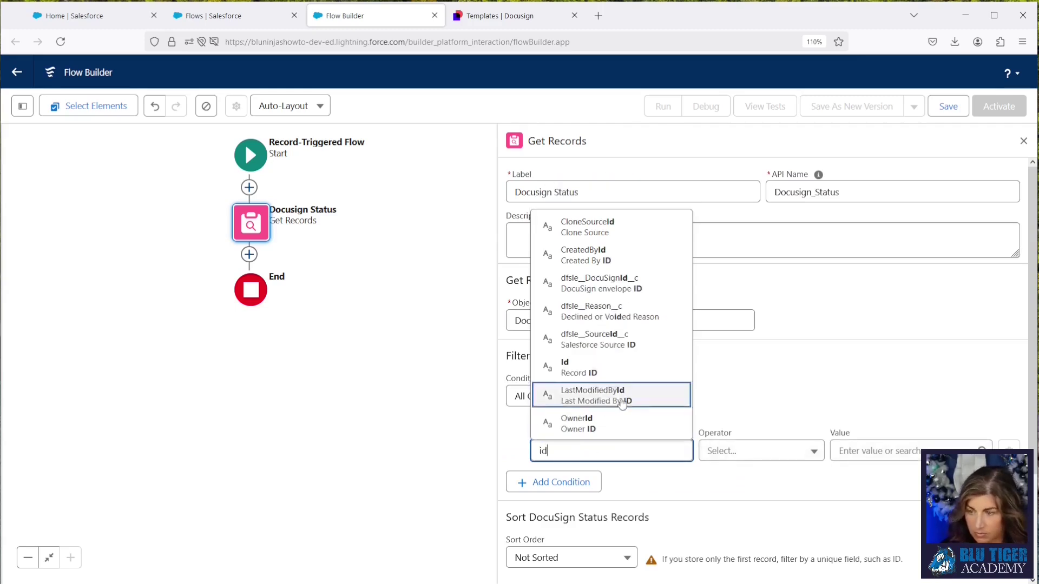
pyautogui.click(616, 283)
pyautogui.click(866, 451)
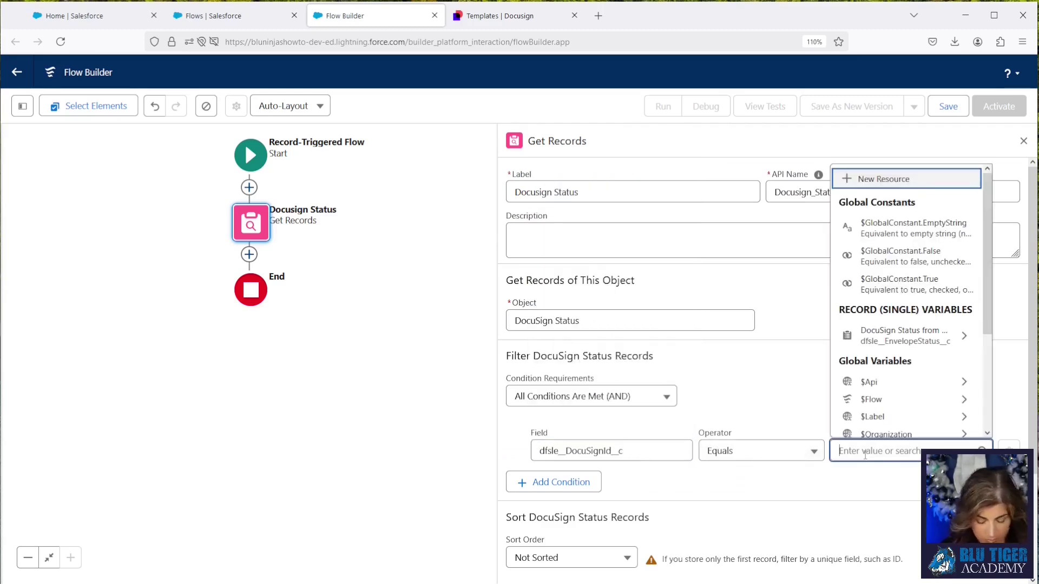
pyautogui.write('rec')
pyautogui.click(887, 428)
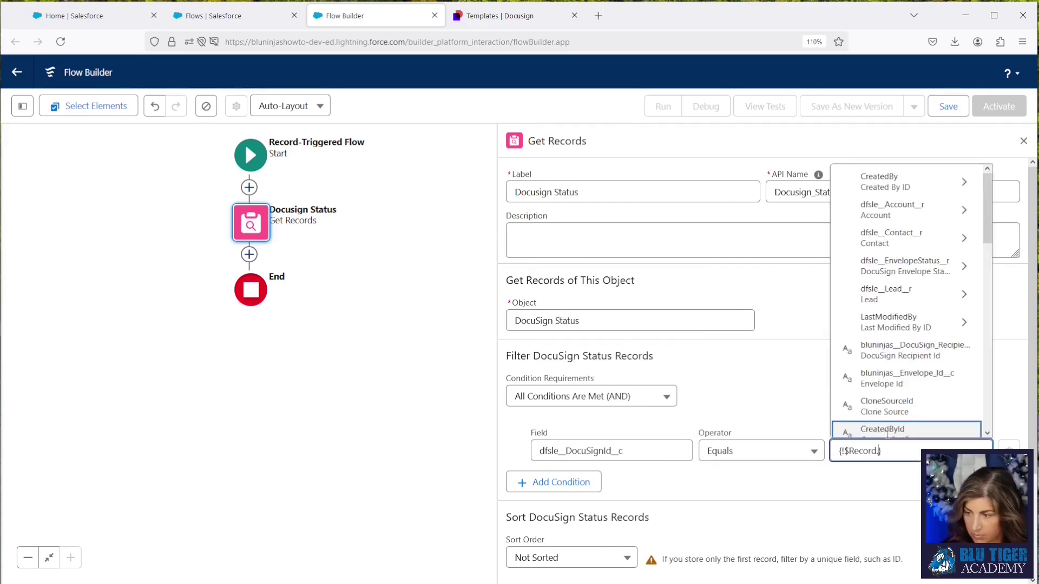
pyautogui.write('enve')
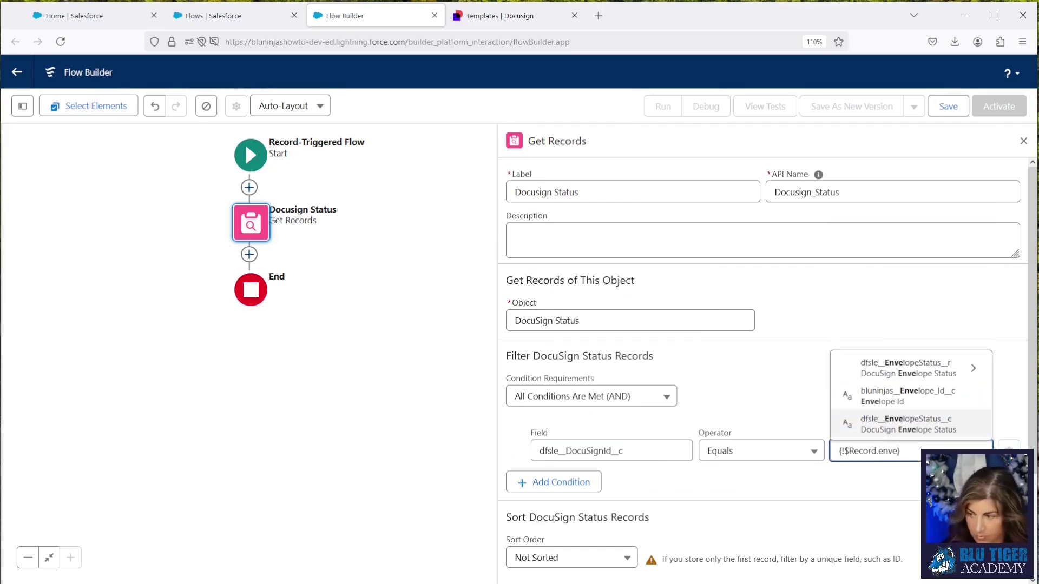
pyautogui.click(885, 398)
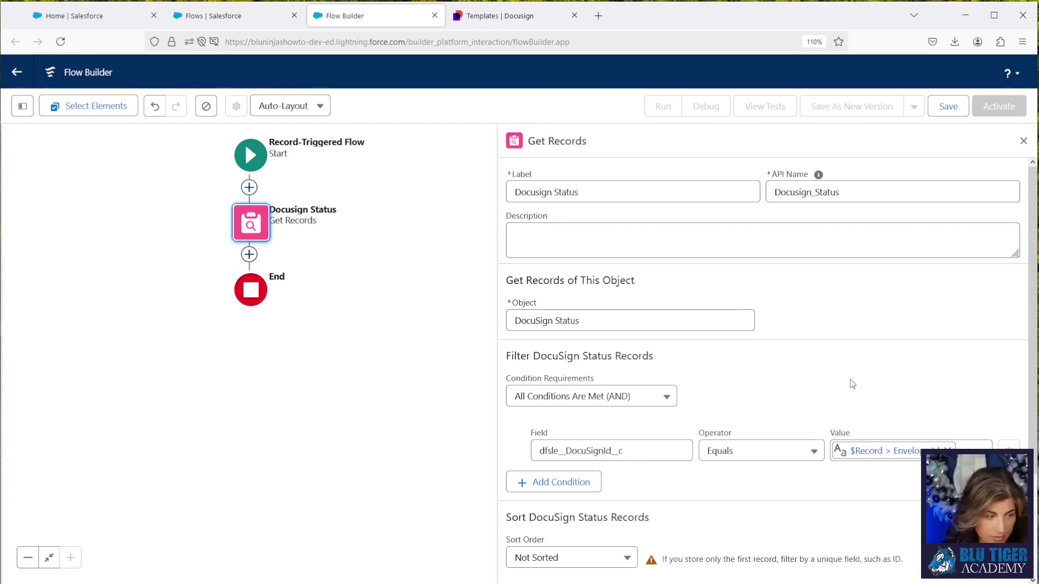
# Add an Assignment element labelled Assign DocuSign Status Id after the Docusign Status element.
pyautogui.click(249, 254)
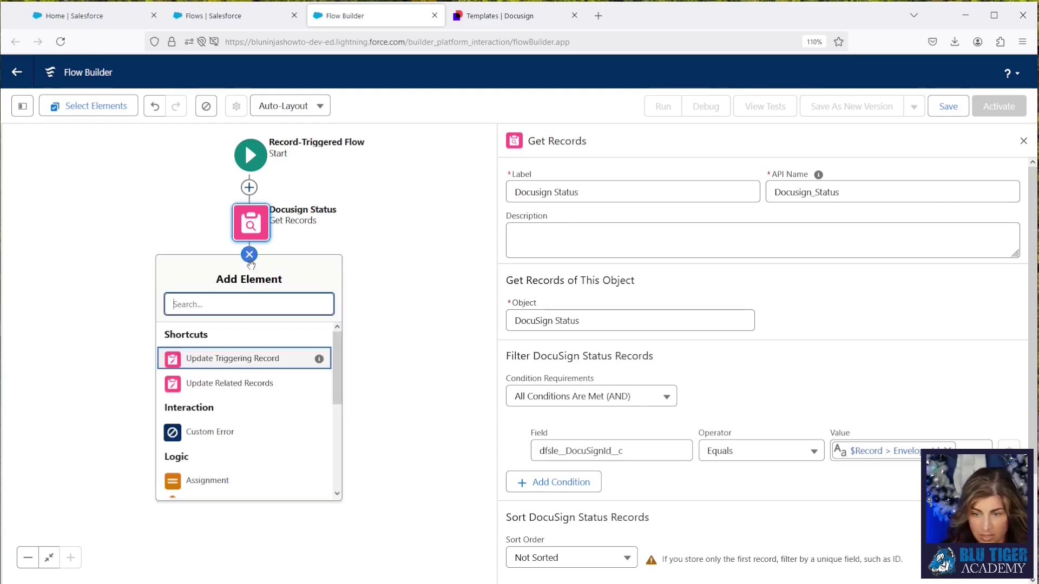
pyautogui.write('ass')
pyautogui.click(248, 338)
pyautogui.write('Assign DocuSign Status Id')
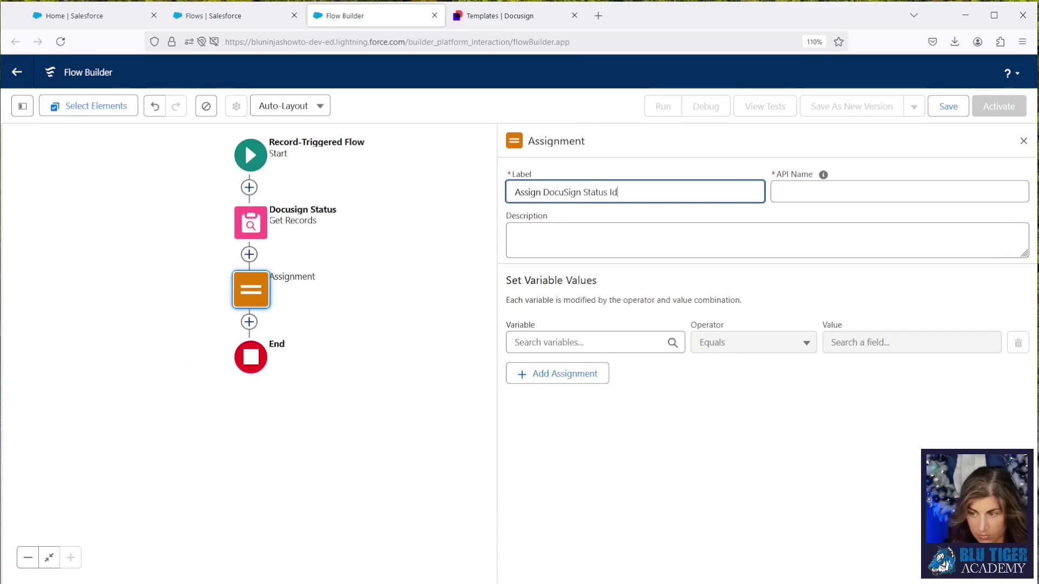
pyautogui.press('Tab')
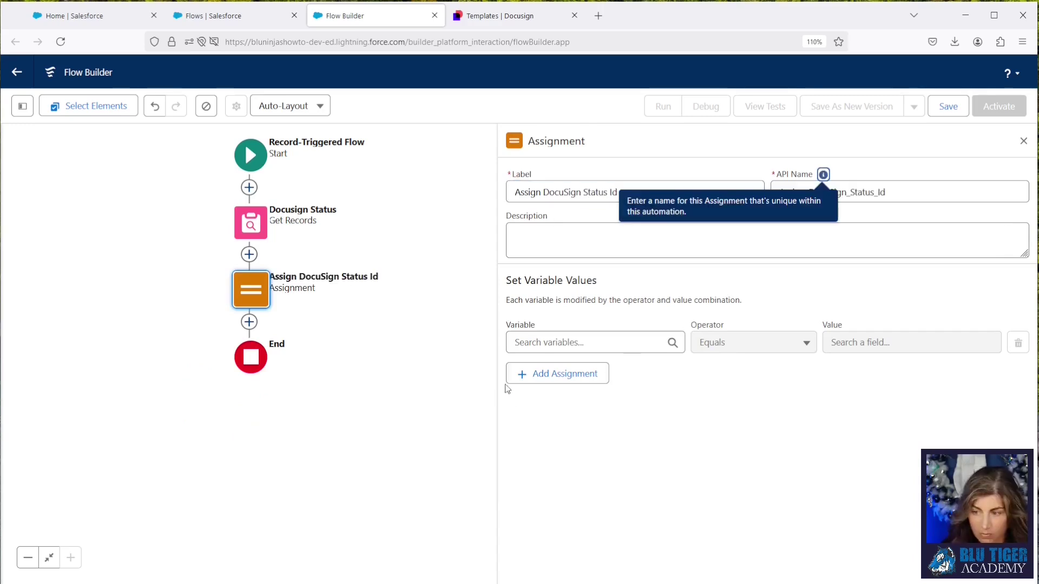
# Choose the triggering record's DocuSign Envelope Status field as the variable in the assignment.
pyautogui.click(541, 342)
pyautogui.write('rec')
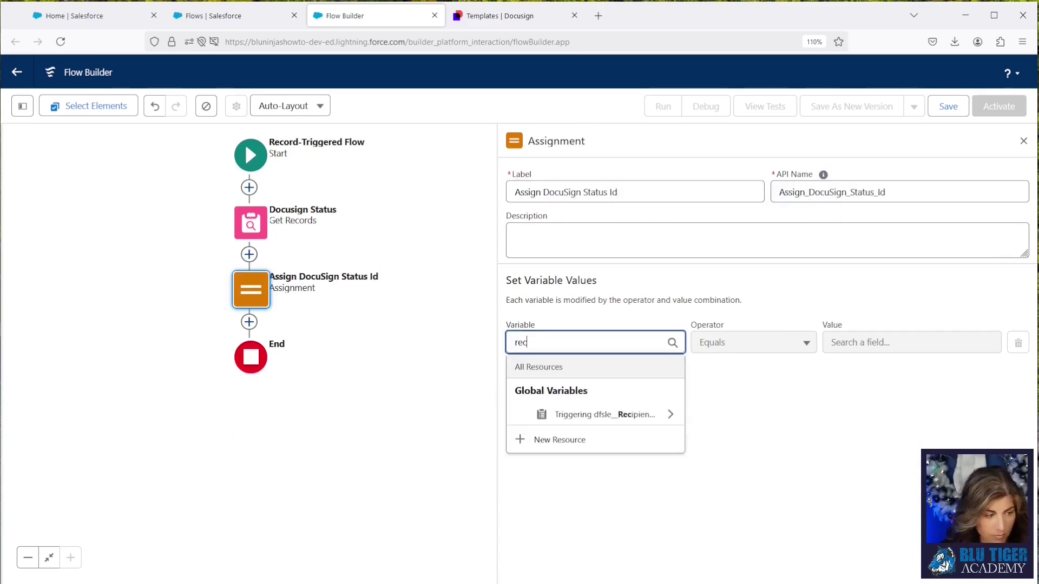
pyautogui.click(590, 412)
pyautogui.write('docusign}')
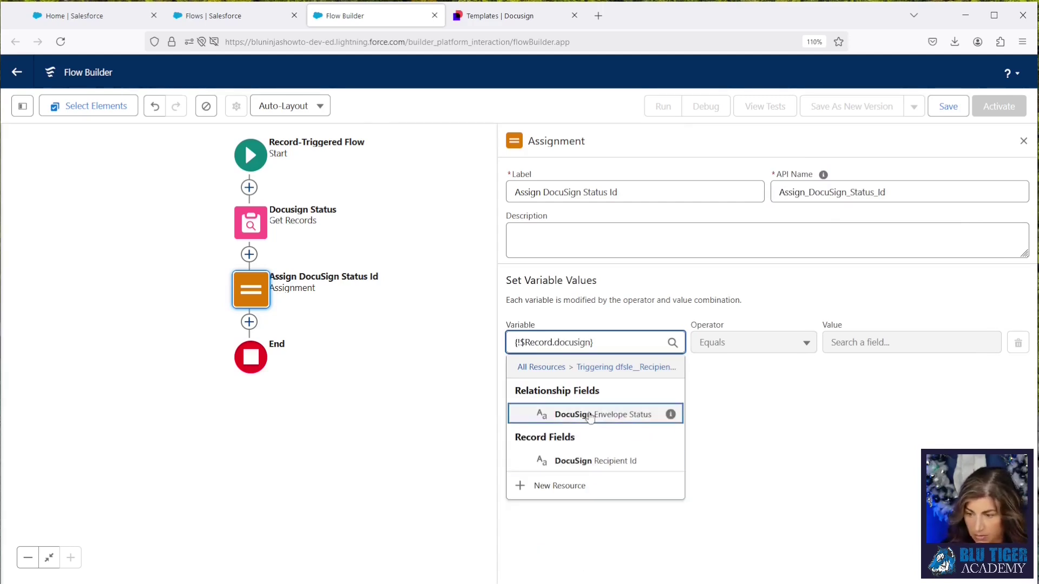
pyautogui.moveTo(671, 416)
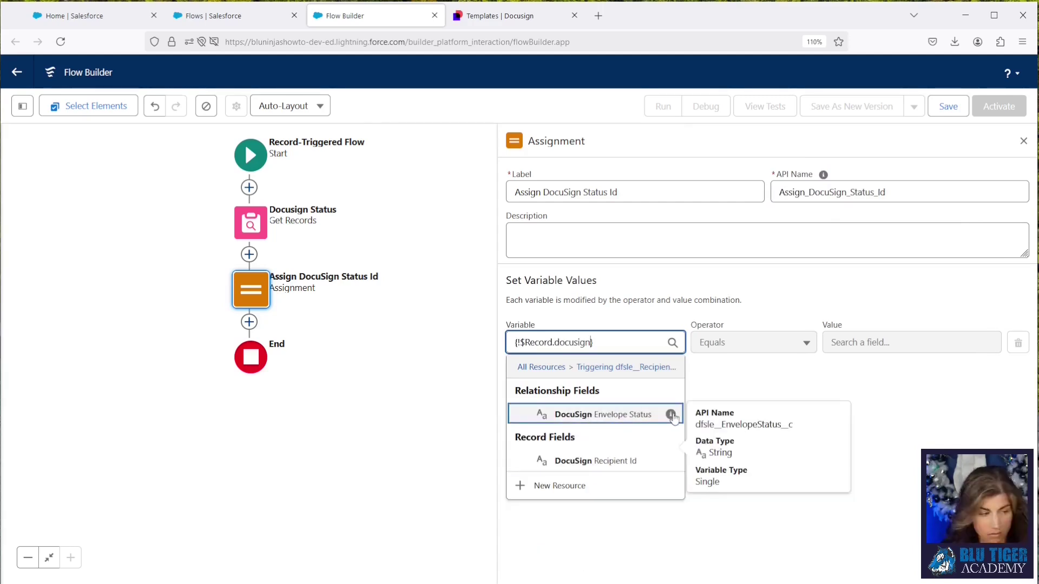
pyautogui.click(645, 417)
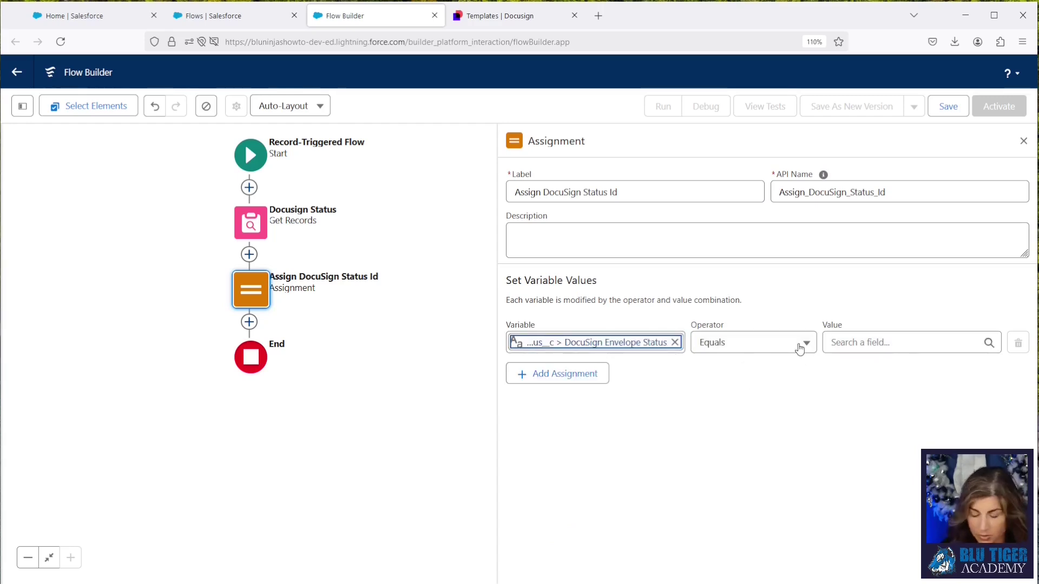
# Pick the DocuSign Status record retrieved by the Docusign Status element as the source of the assignment's value.
pyautogui.click(830, 342)
pyautogui.write('record')
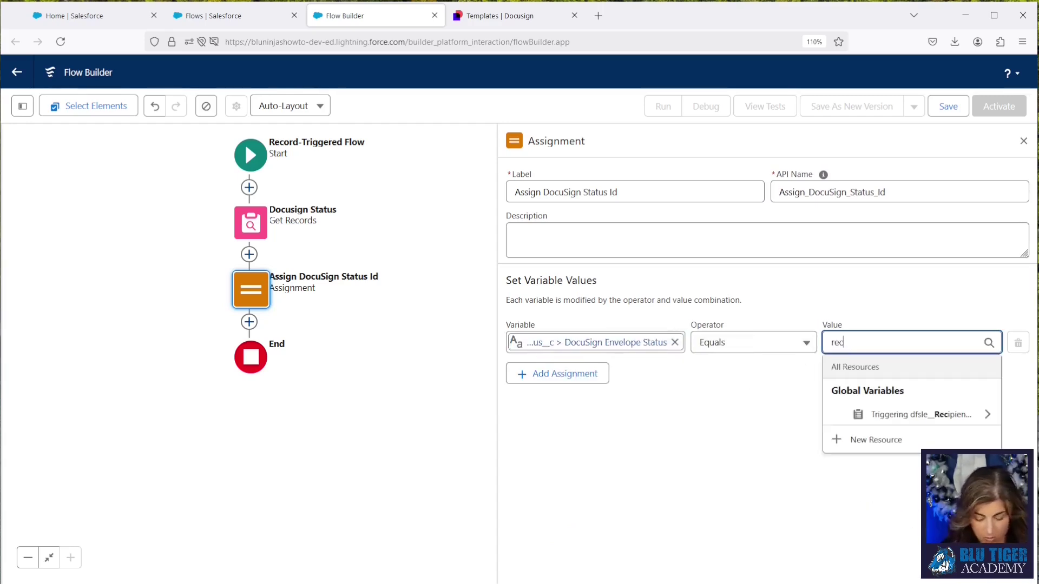
pyautogui.press('BackSpace')
pyautogui.press('BackSpace')
pyautogui.press('BackSpace')
pyautogui.press('BackSpace')
pyautogui.press('BackSpace')
pyautogui.write('get')
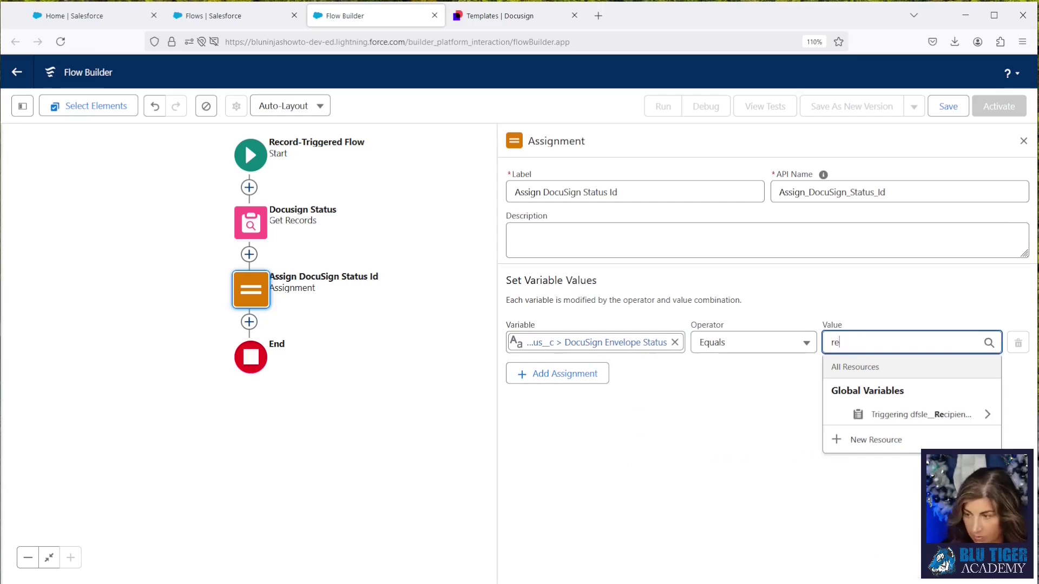
pyautogui.press('BackSpace')
pyautogui.press('BackSpace')
pyautogui.press('BackSpace')
pyautogui.write('docu')
pyautogui.click(909, 417)
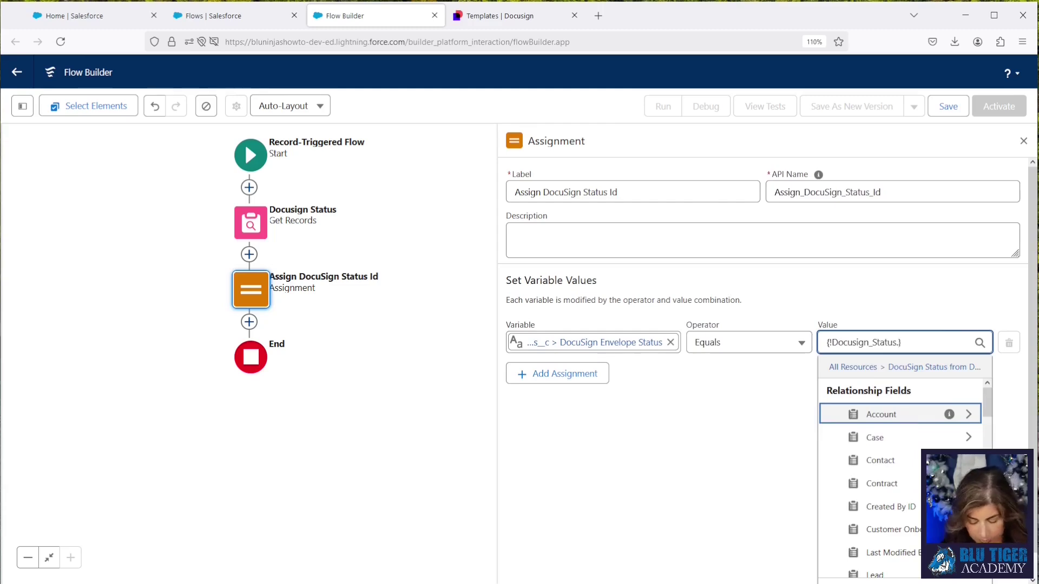
# Set the assignment's value to the Record ID field of the retrieved DocuSign Status record.
pyautogui.write('docu')
pyautogui.press('BackSpace')
pyautogui.press('BackSpace')
pyautogui.press('BackSpace')
pyautogui.press('BackSpace')
pyautogui.write('id')
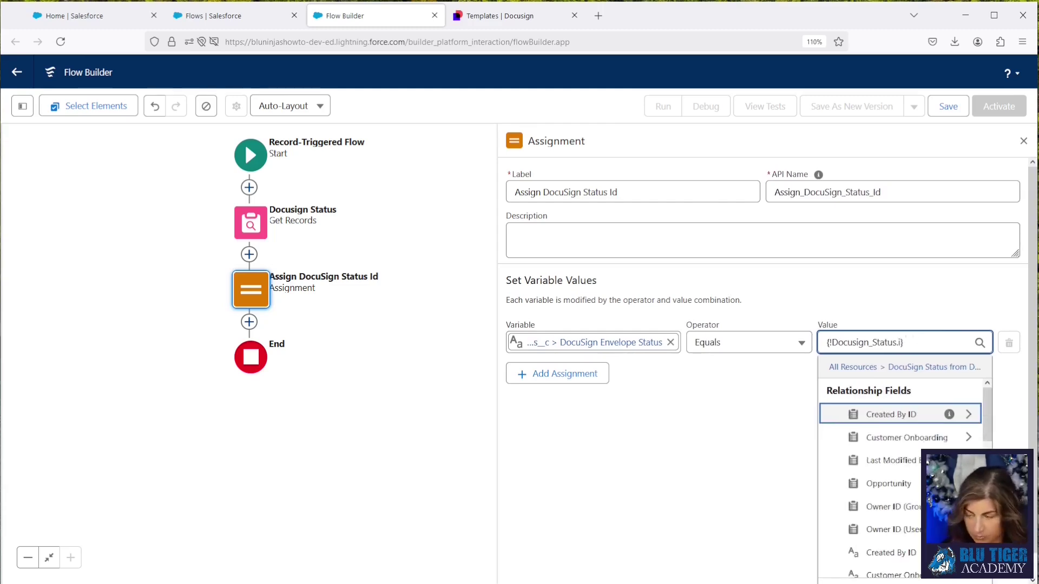
pyautogui.scroll(-1, 903, 532)
pyautogui.scroll(-2, 904, 532)
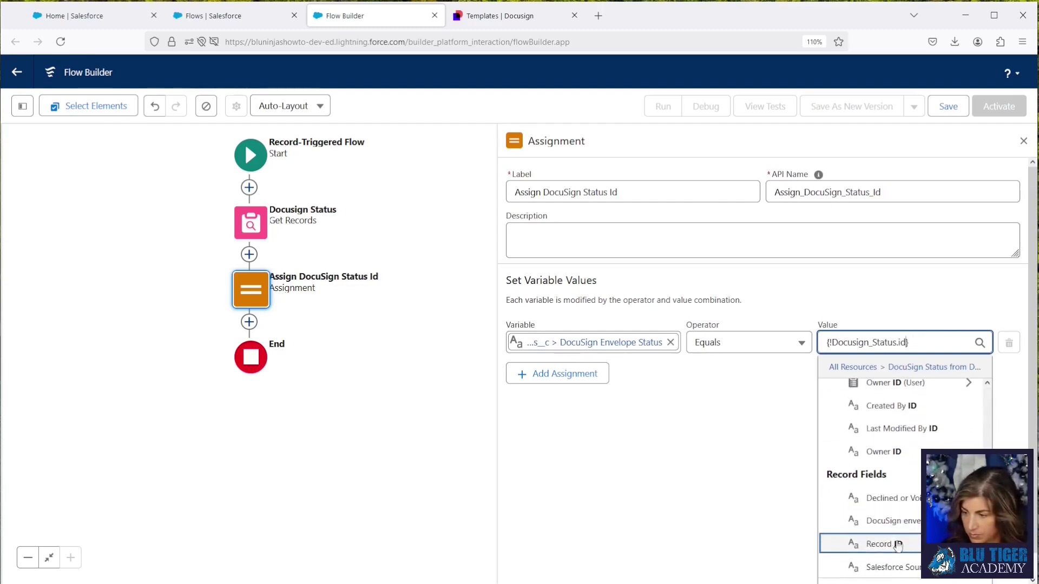
pyautogui.click(899, 542)
pyautogui.click(741, 456)
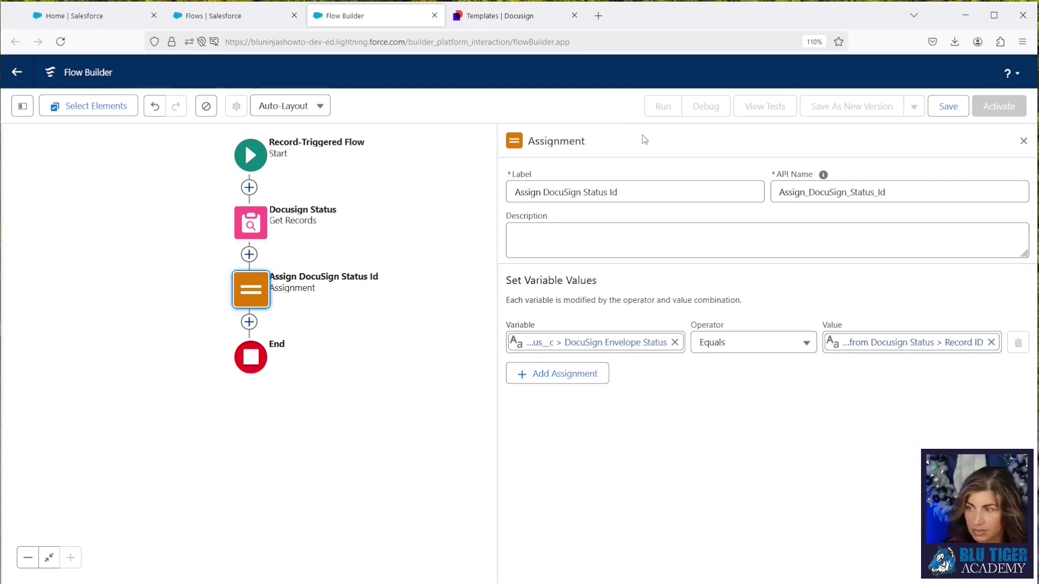
# Save the flow as "DocuSign Recipient Status | Created Before Save Updates" and activate it.
pyautogui.click(941, 109)
pyautogui.click(412, 270)
pyautogui.write('DocuSign Recipient Status | Created Before Save Updates')
pyautogui.press('Tab')
pyautogui.click(394, 320)
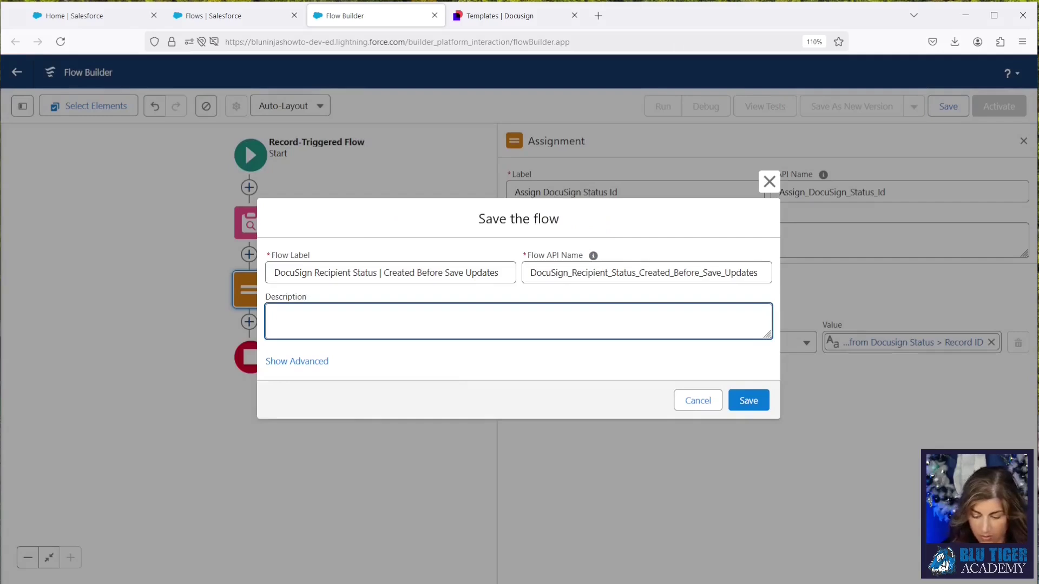
pyautogui.click(747, 400)
pyautogui.click(995, 106)
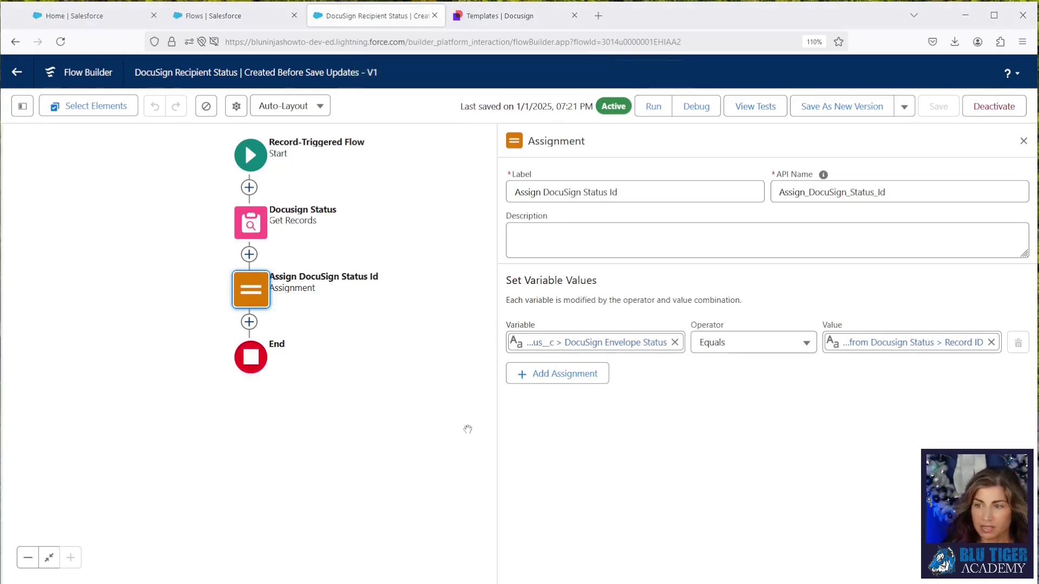
# Switch to Docusign, start an envelope from the 2025 Customer Service Update template with advanced editing, and download the sample bulk-send CSV.
pyautogui.click(489, 25)
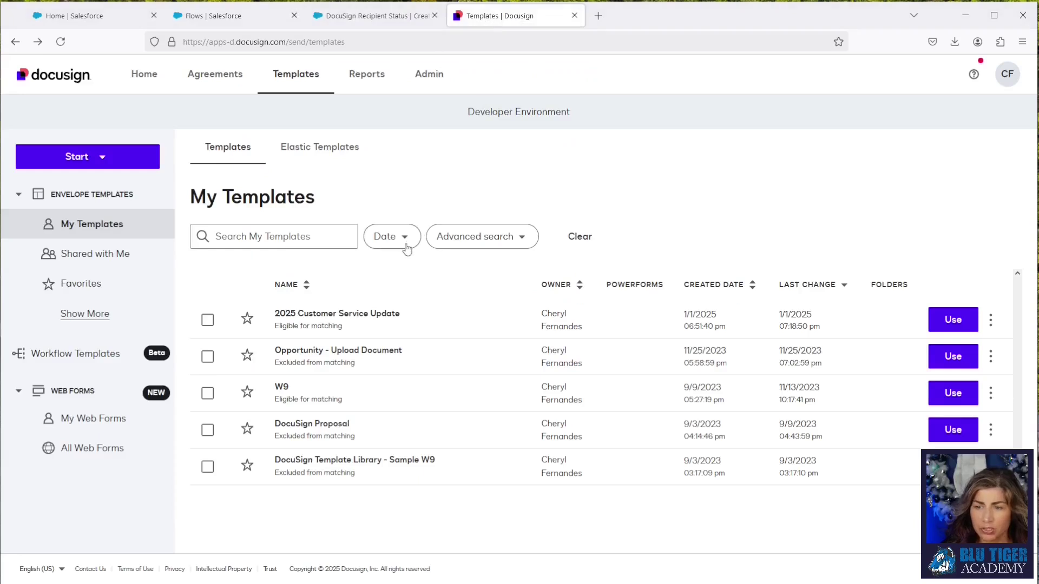
pyautogui.click(332, 320)
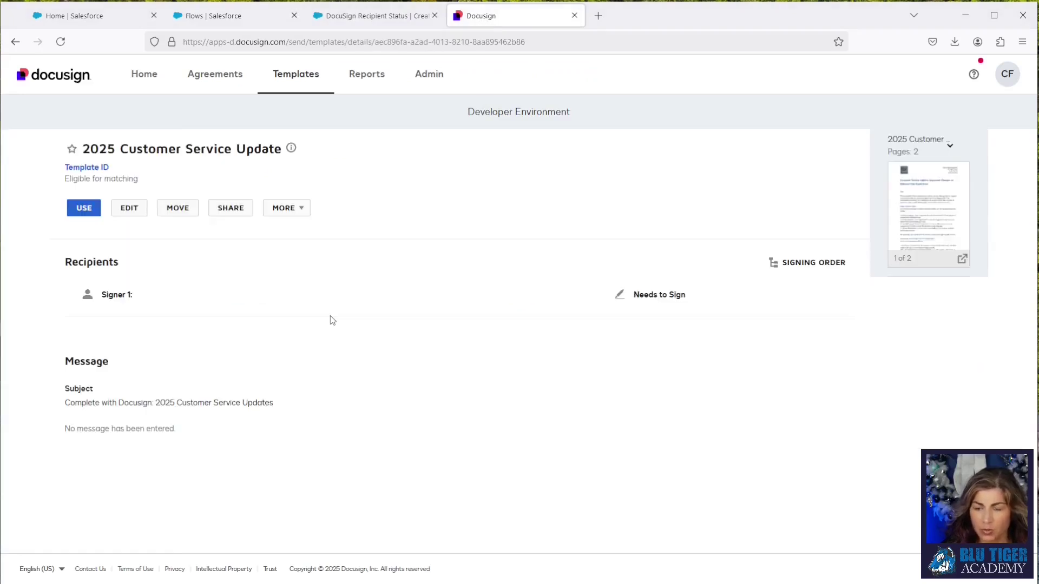
pyautogui.click(80, 211)
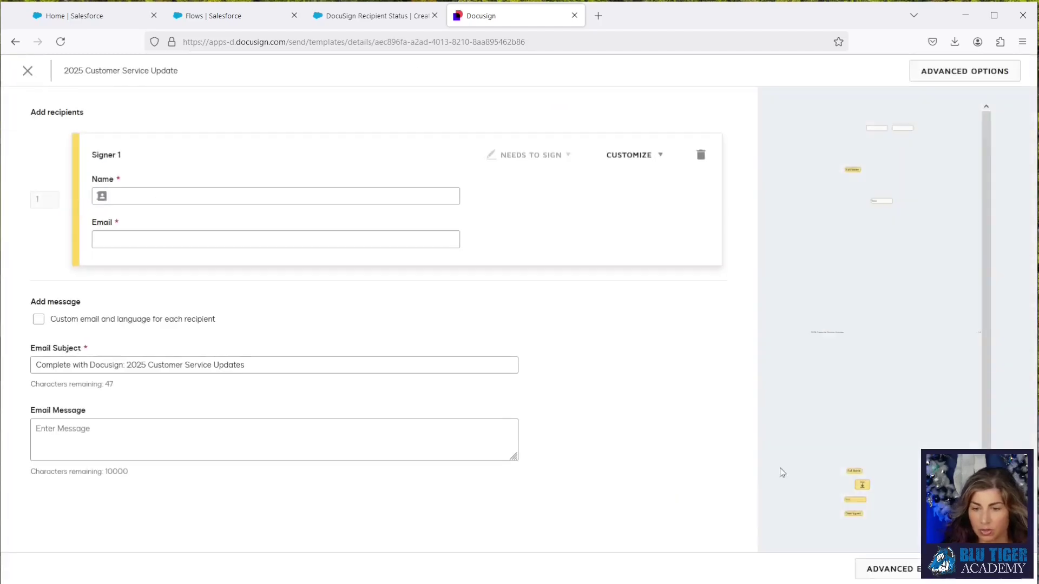
pyautogui.click(908, 569)
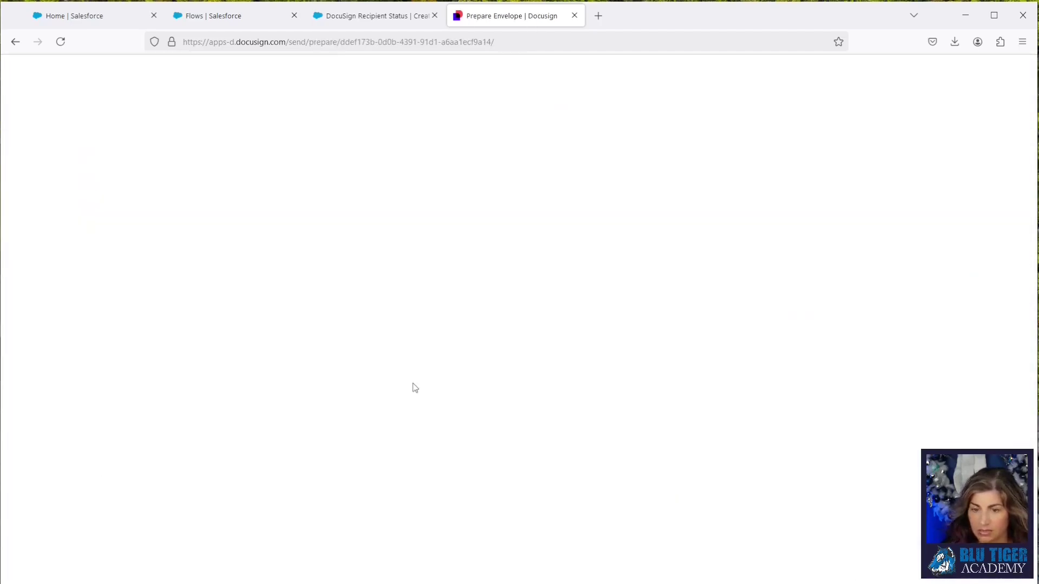
pyautogui.click(356, 503)
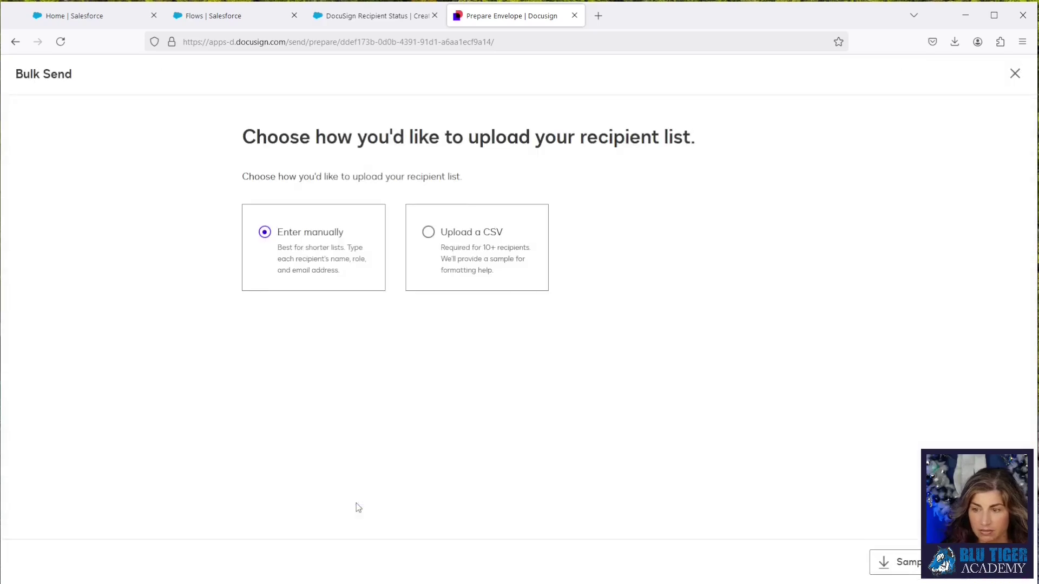
pyautogui.click(900, 571)
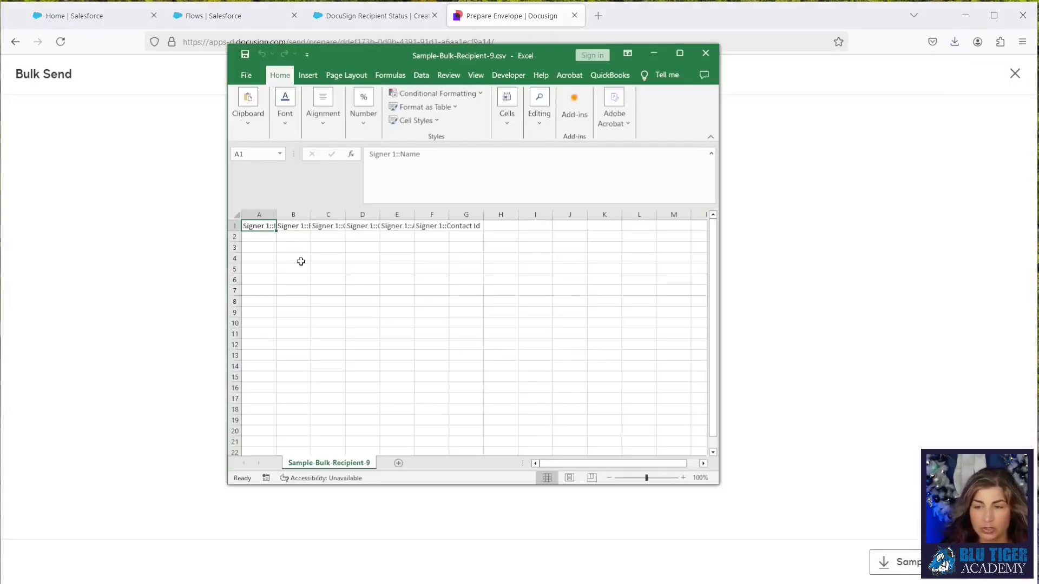
# Fit the column widths of the sample recipient CSV to its headers and select cell A2.
pyautogui.moveTo(261, 215); pyautogui.dragTo(431, 215)
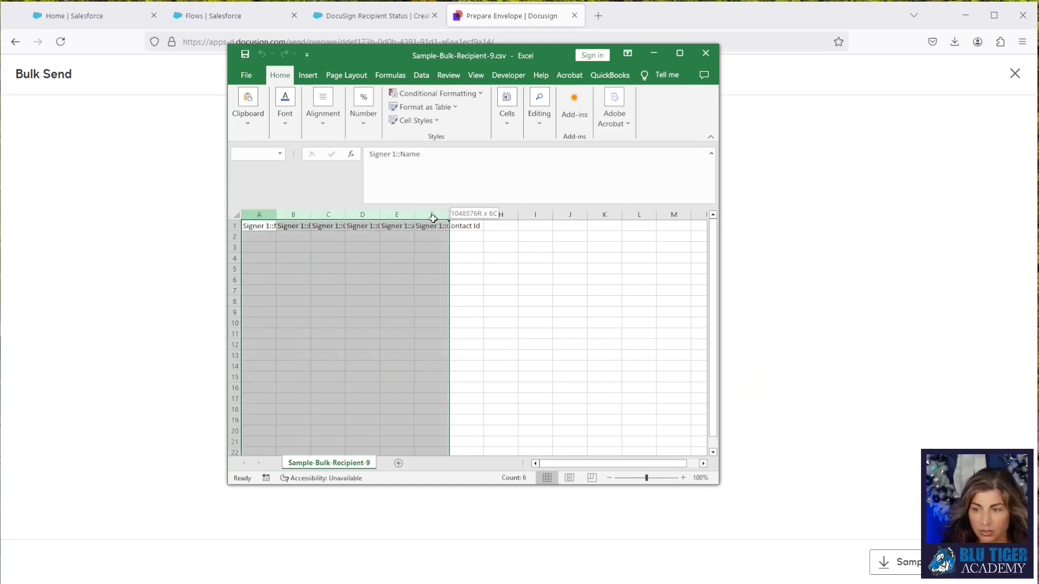
pyautogui.doubleClick(448, 214)
pyautogui.moveTo(271, 226); pyautogui.dragTo(671, 226)
pyautogui.click(283, 236)
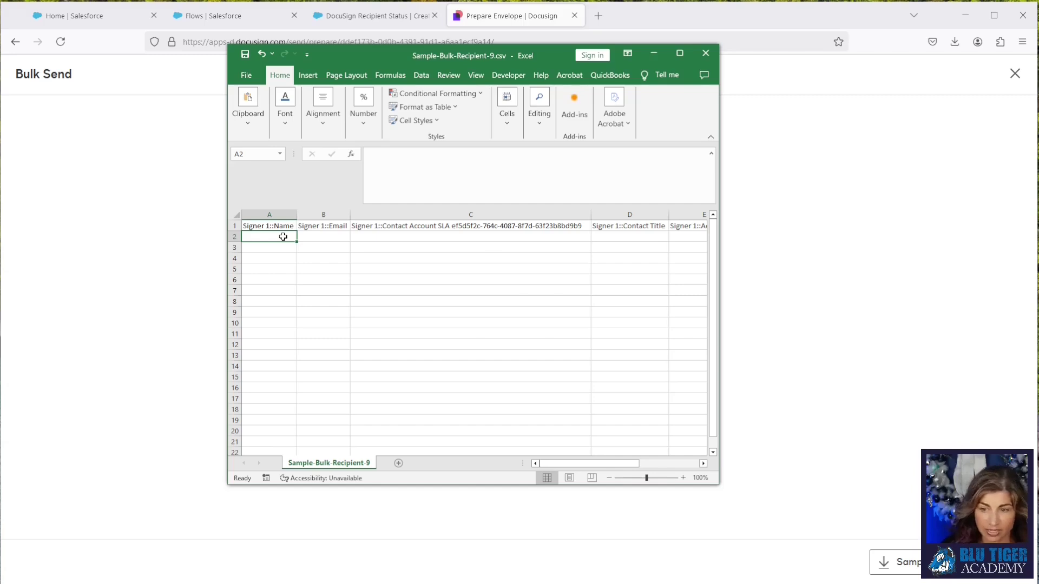
# Switch to Salesforce and open the Active Customer List for Addendum report.
pyautogui.click(86, 21)
pyautogui.click(263, 42)
pyautogui.write('https://bluninjashowto-dev-ed.lightning.force.com/lightning/r/Report/00O4u000006tVLFEA2/view?queryScope=userFolders')
pyautogui.press('Return')
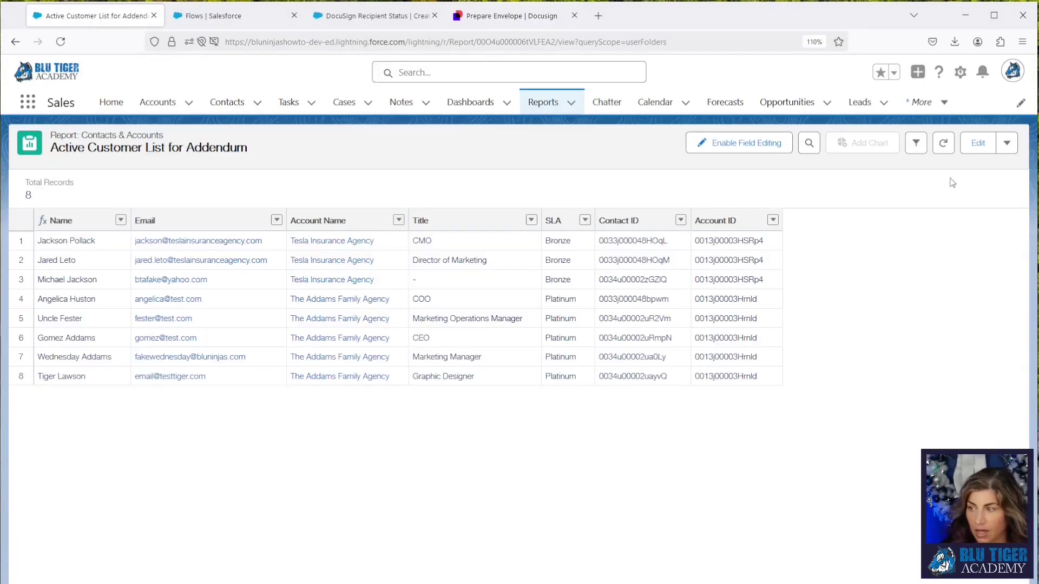
pyautogui.click(1007, 143)
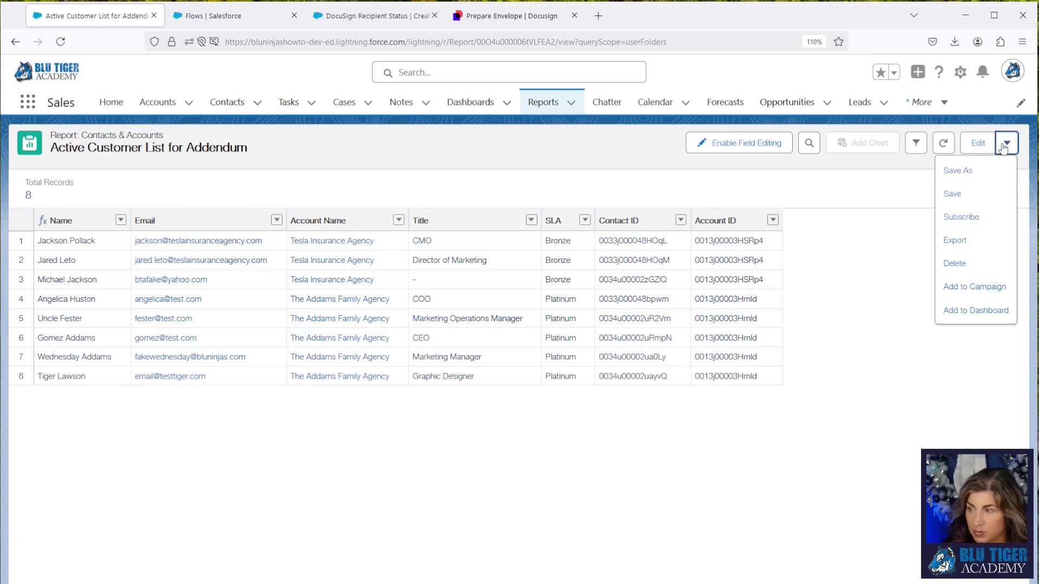
pyautogui.click(981, 242)
pyautogui.click(504, 330)
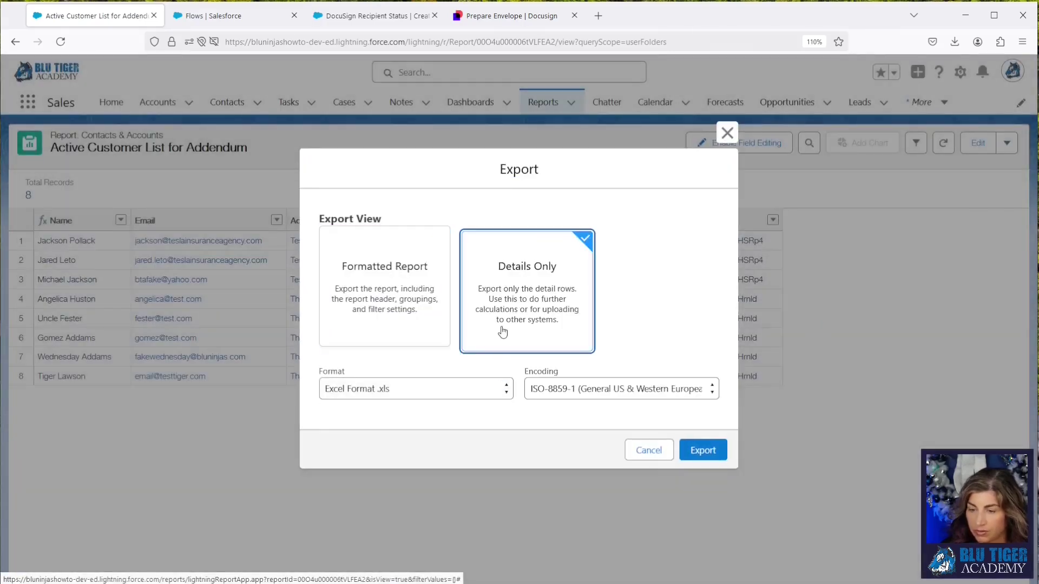
pyautogui.click(642, 451)
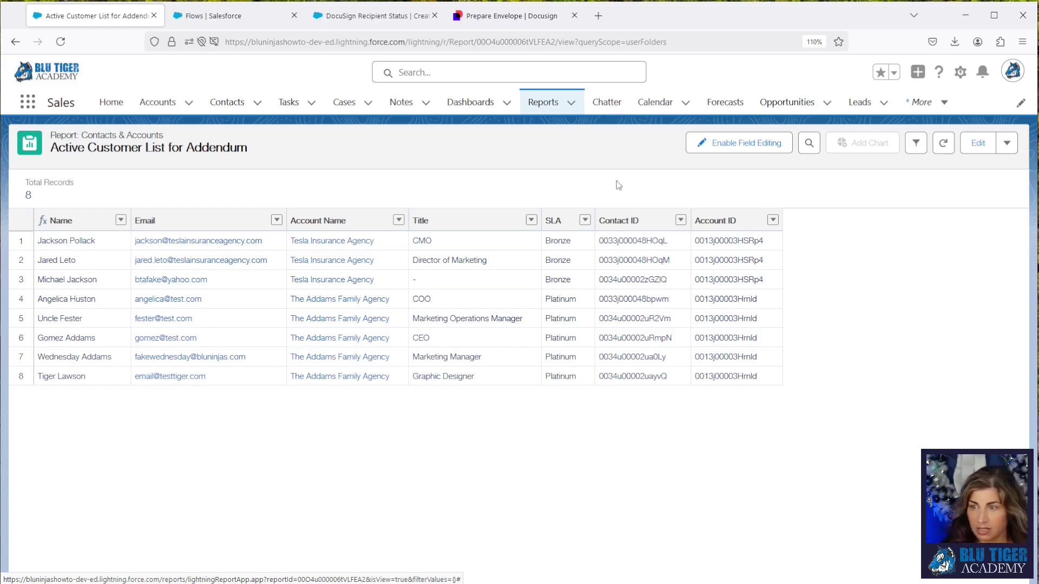
# Switch back to Docusign, close the Bulk Send setup and exit the 2025 Customer Service Updates envelope.
pyautogui.click(528, 16)
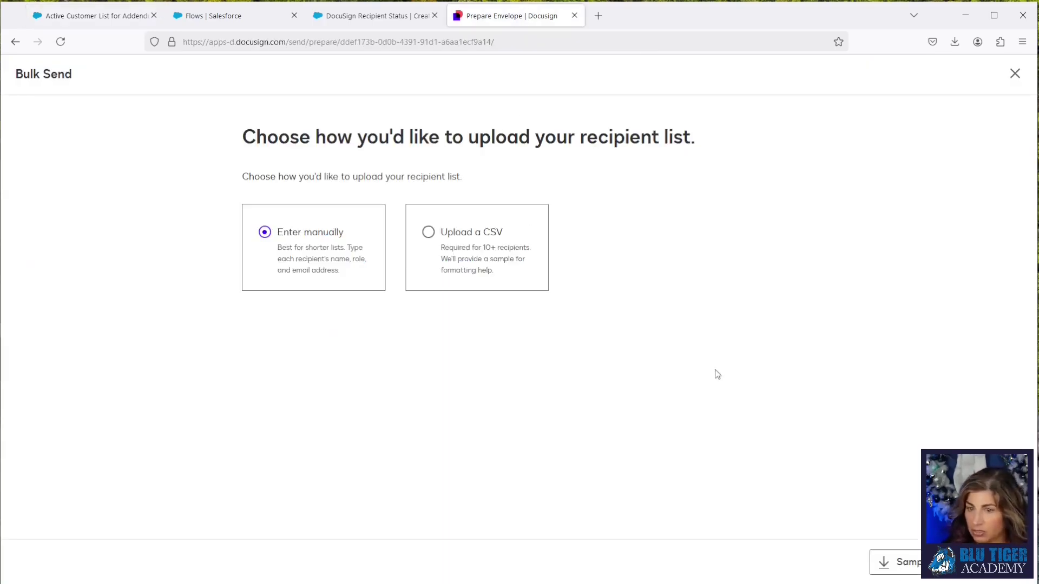
pyautogui.click(1014, 74)
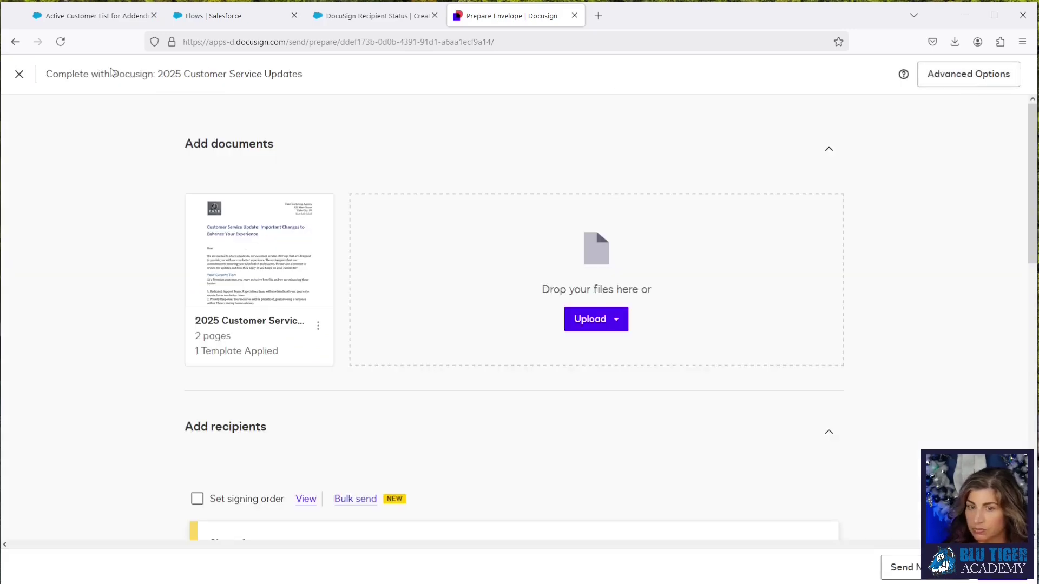
pyautogui.click(19, 74)
pyautogui.click(500, 179)
# Open the Salesforce configuration in Docusign Connect and go to its list of objects.
pyautogui.click(425, 79)
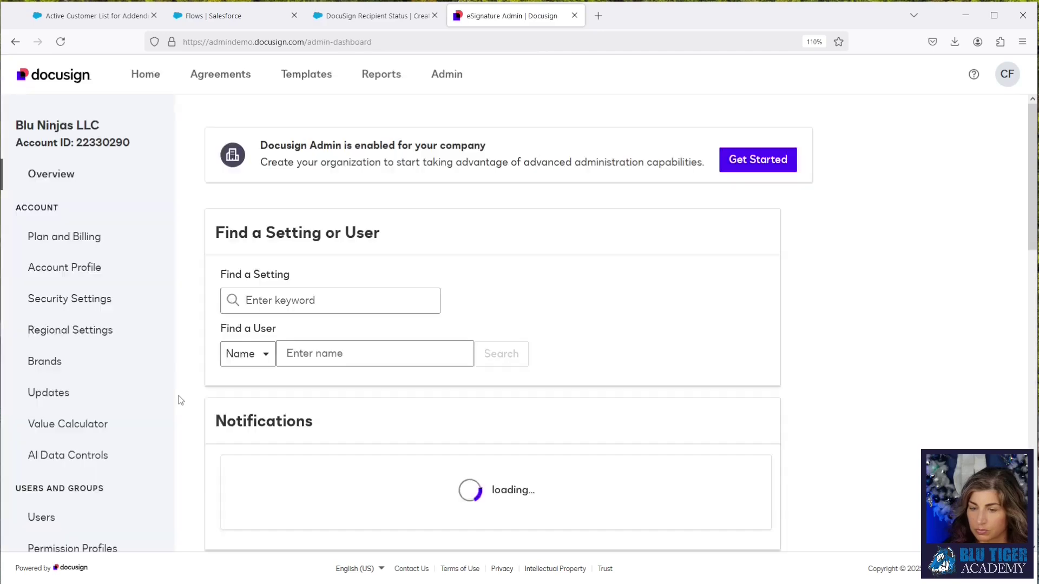
pyautogui.scroll(-15, 128, 399)
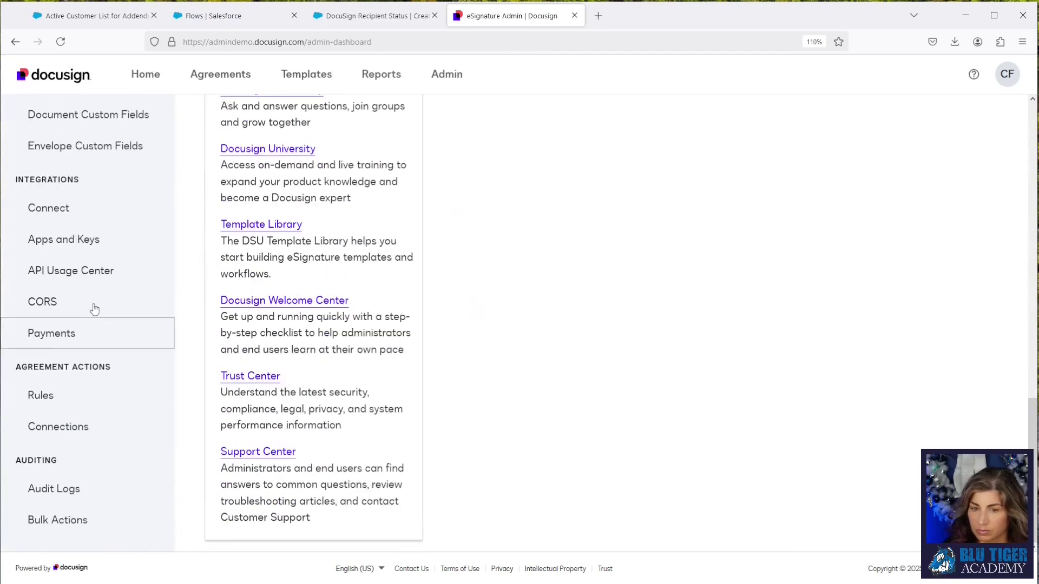
pyautogui.click(72, 208)
pyautogui.click(939, 347)
pyautogui.click(946, 383)
pyautogui.scroll(-12, 585, 381)
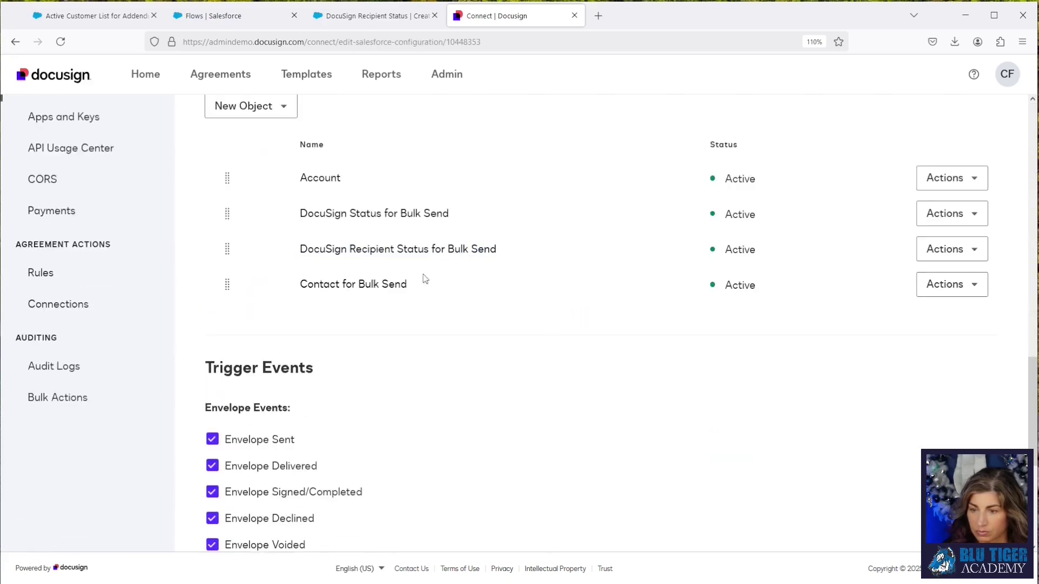
# Examine how the Contact for Bulk Send object matches Docusign fields to Salesforce contact fields.
pyautogui.click(387, 285)
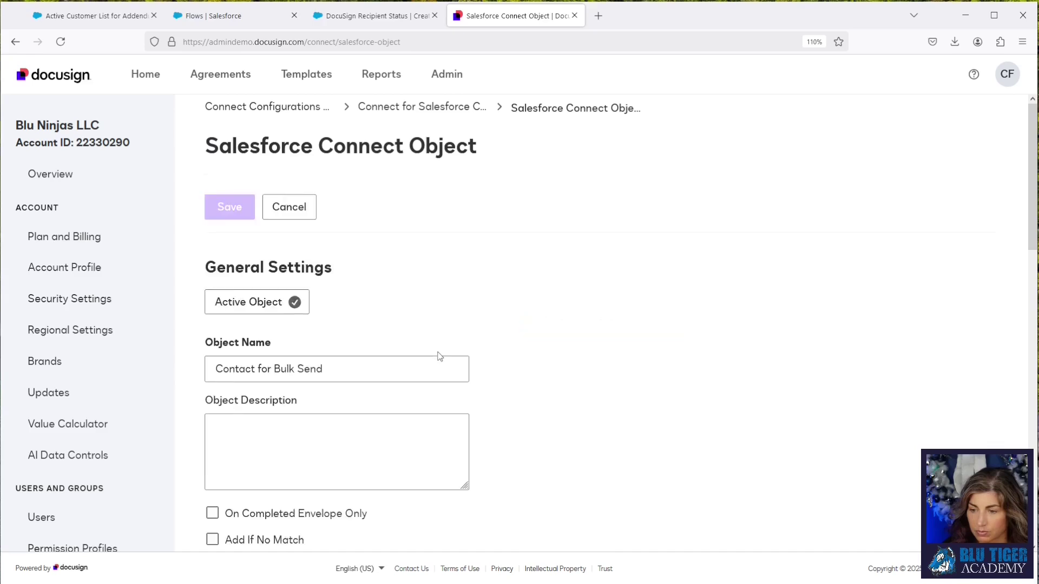
pyautogui.scroll(-10, 440, 357)
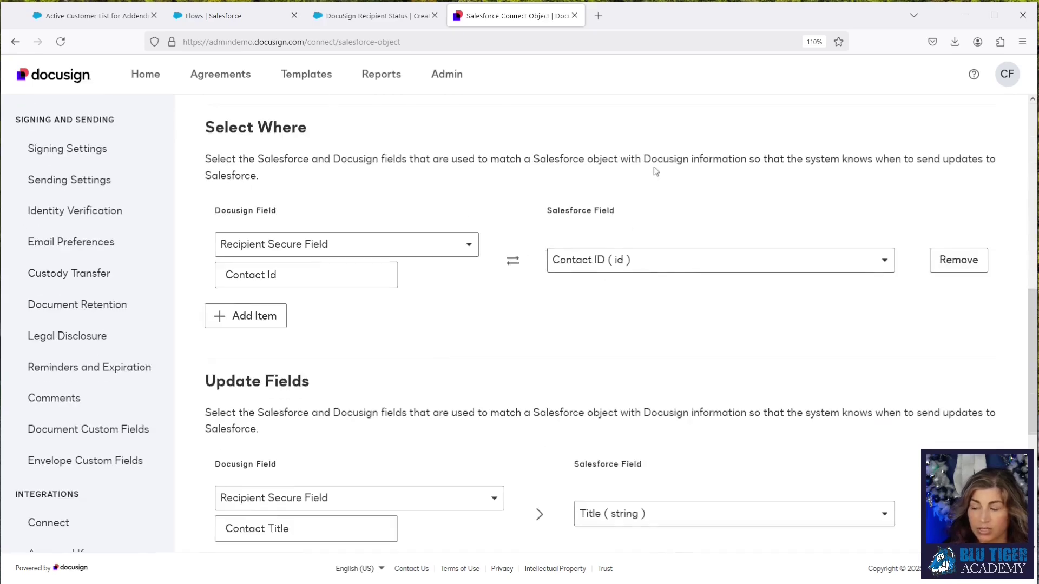
pyautogui.click(649, 264)
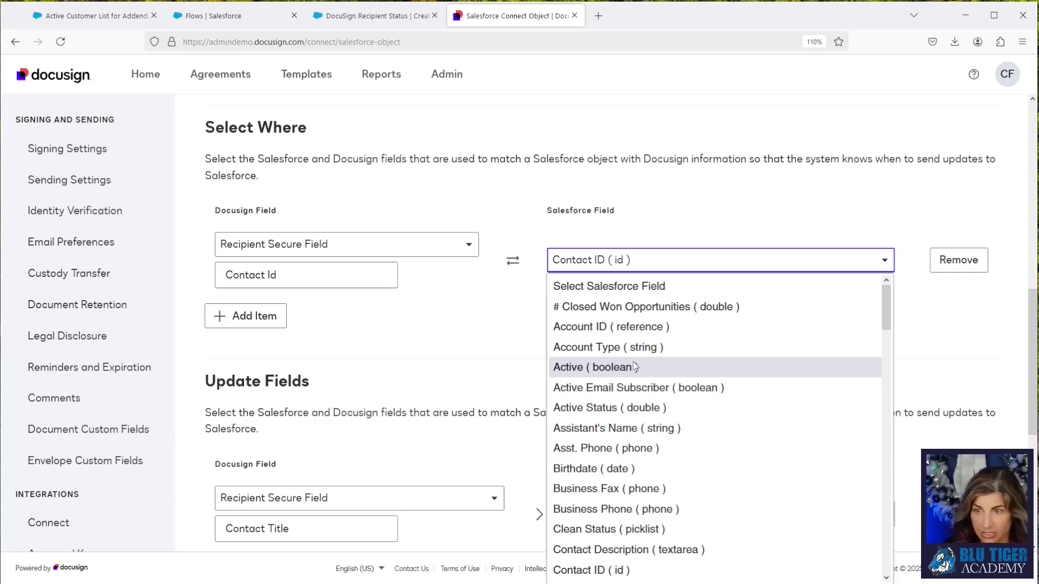
pyautogui.click(467, 121)
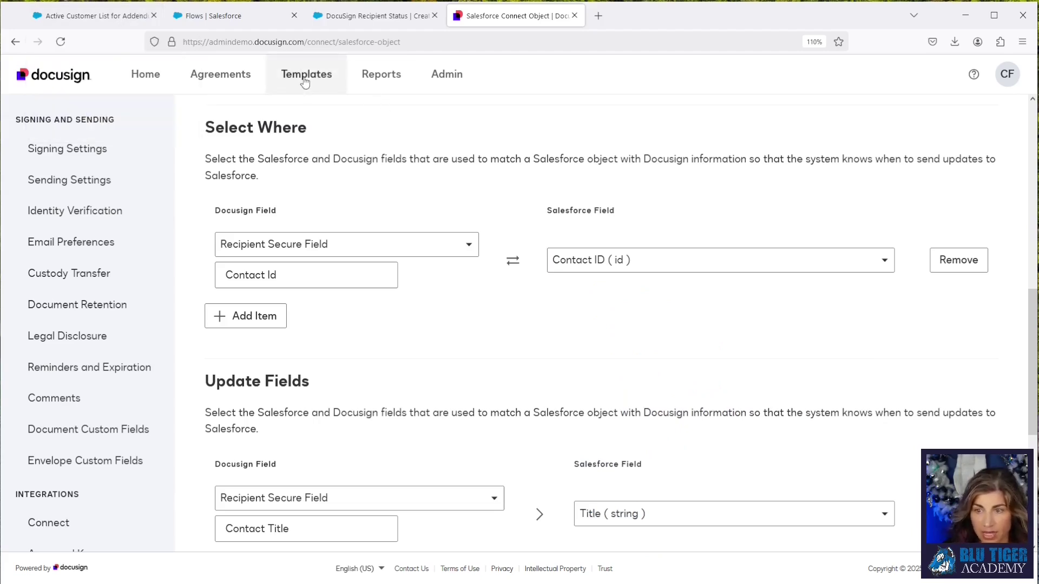
# Switch to Salesforce and export the Active Customer List for Addendum report as Details Only in Comma Delimited .csv format.
pyautogui.click(92, 16)
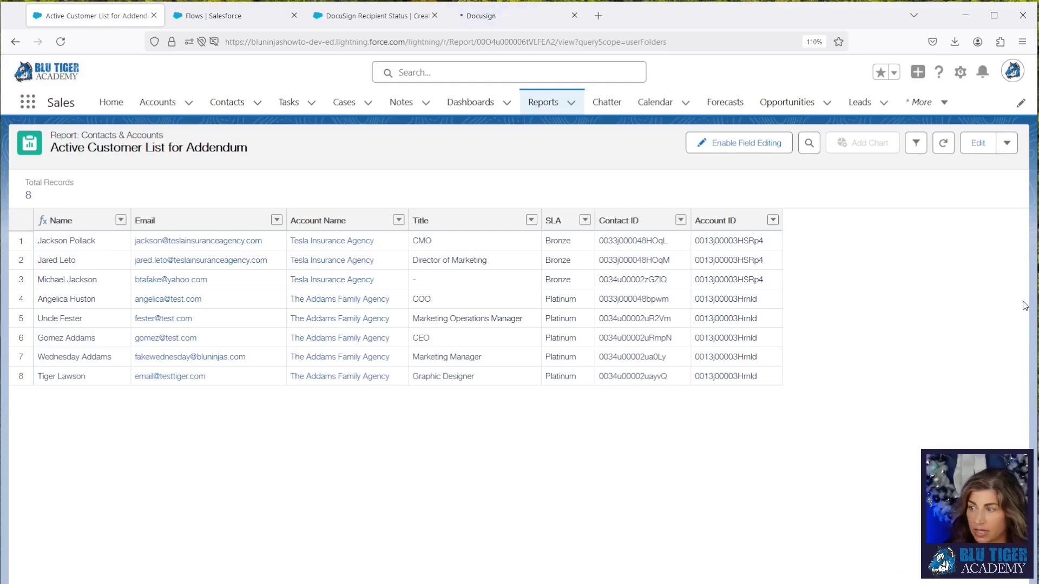
pyautogui.click(1007, 143)
pyautogui.click(980, 247)
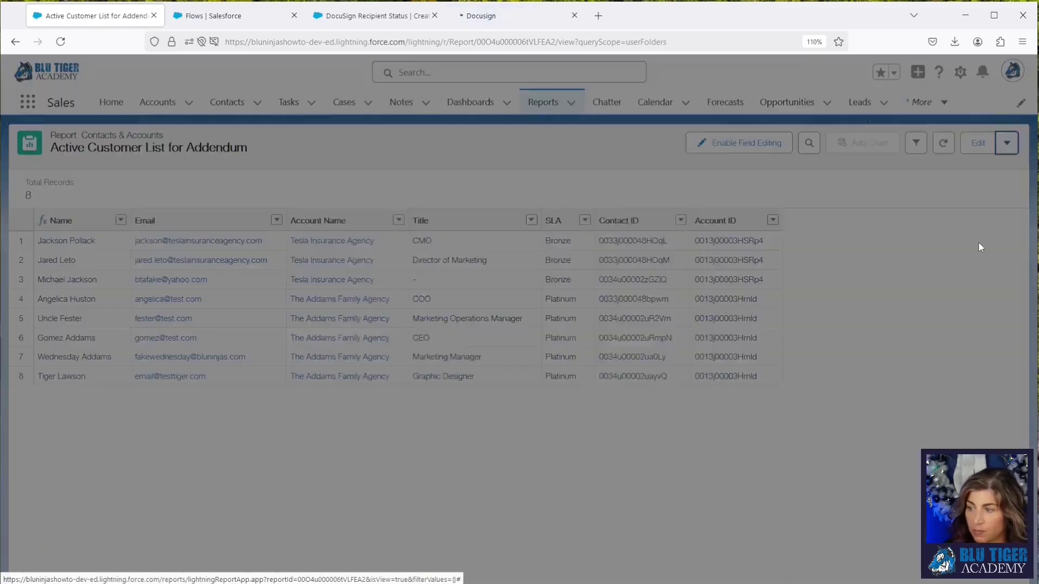
pyautogui.click(481, 317)
pyautogui.click(413, 389)
pyautogui.click(503, 450)
pyautogui.click(702, 450)
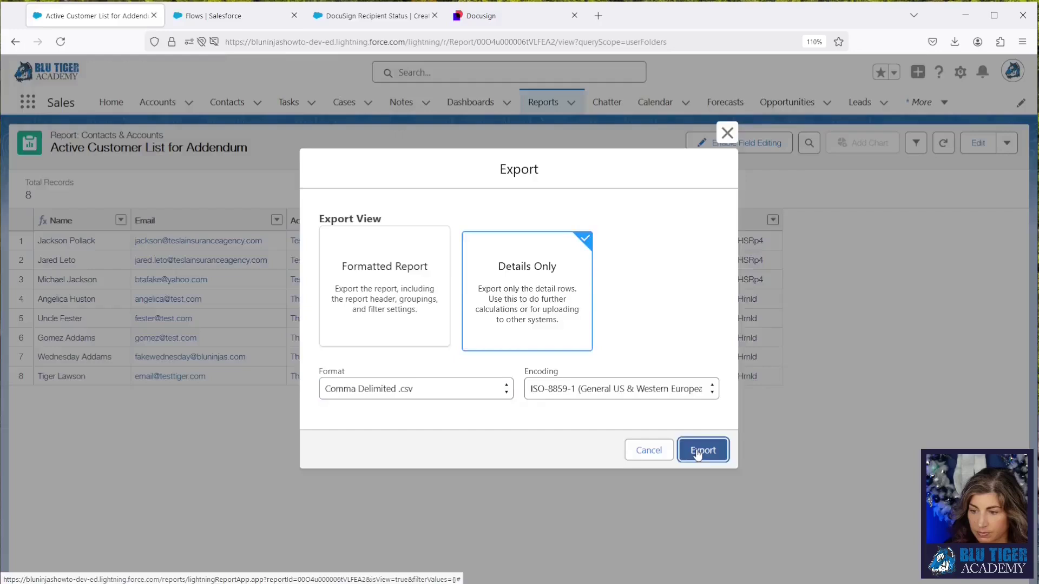
# Place the exported report beside the sample recipient CSV and widen the sample's window to show all its columns.
pyautogui.click(814, 69)
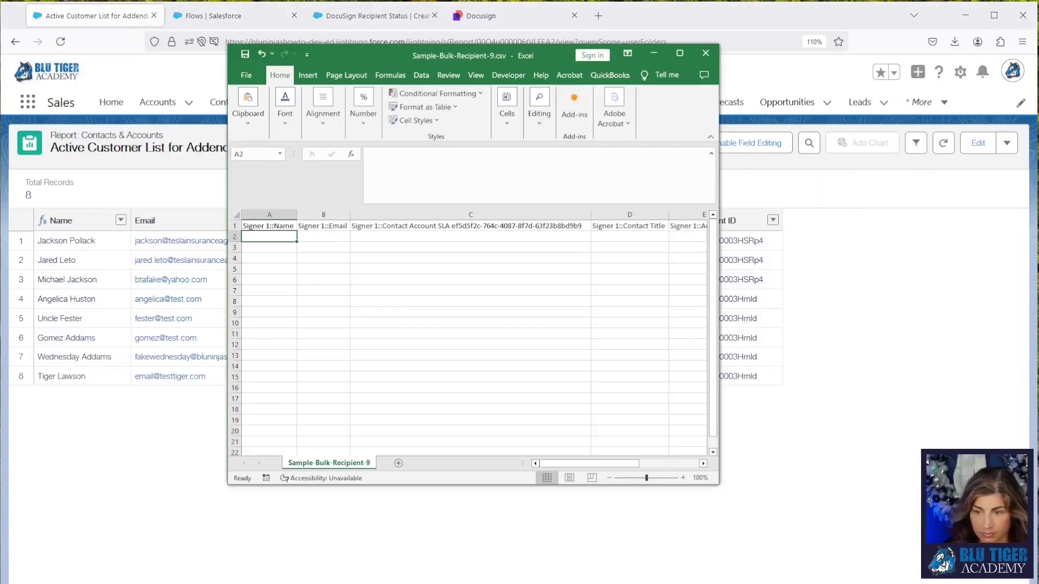
pyautogui.moveTo(469, 67); pyautogui.dragTo(982, 83)
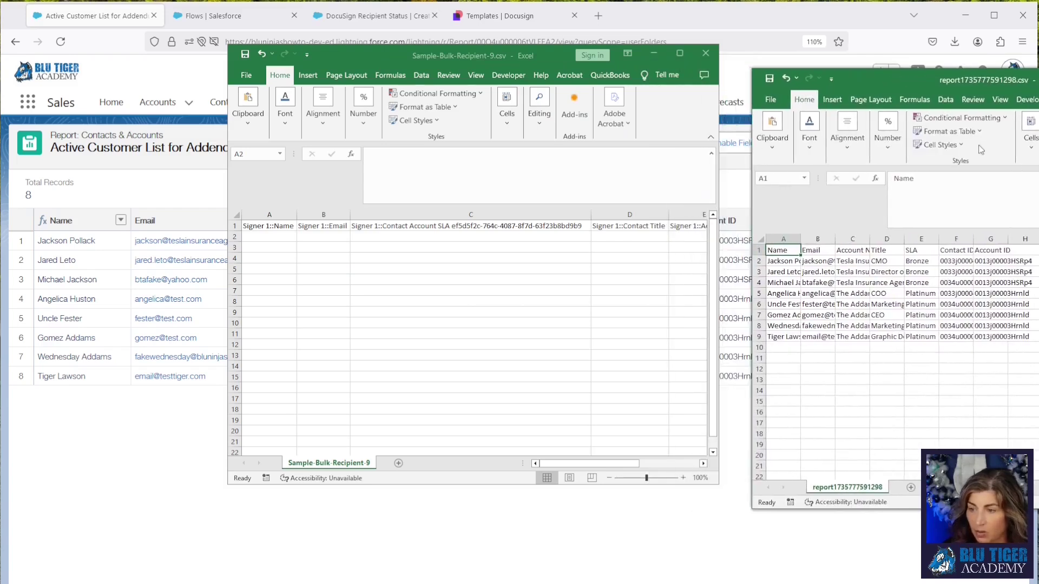
pyautogui.moveTo(224, 307); pyautogui.dragTo(94, 307)
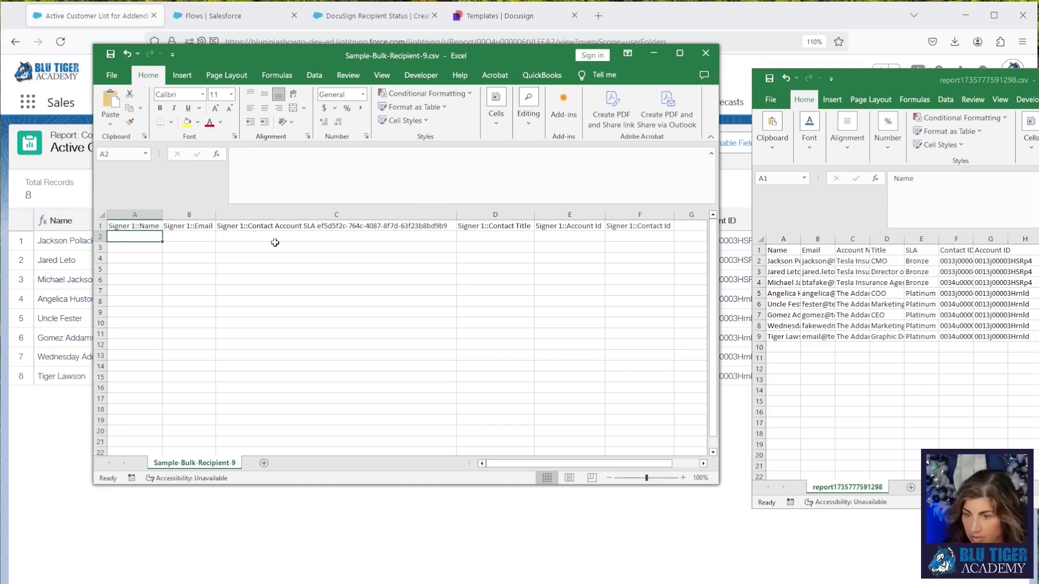
# Replace the exported report's Name, Email and SLA headers with the matching Signer 1 headers copied from the sample recipient CSV.
pyautogui.moveTo(132, 226); pyautogui.dragTo(210, 227)
pyautogui.hotkey('ctrl', 'c')
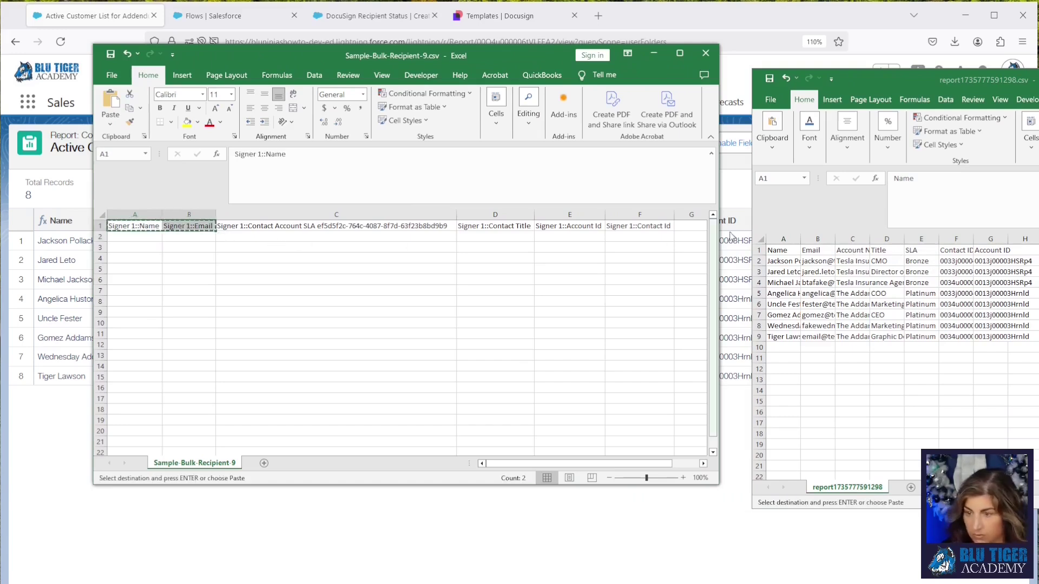
pyautogui.click(771, 251)
pyautogui.hotkey('ctrl', 'v')
pyautogui.click(329, 228)
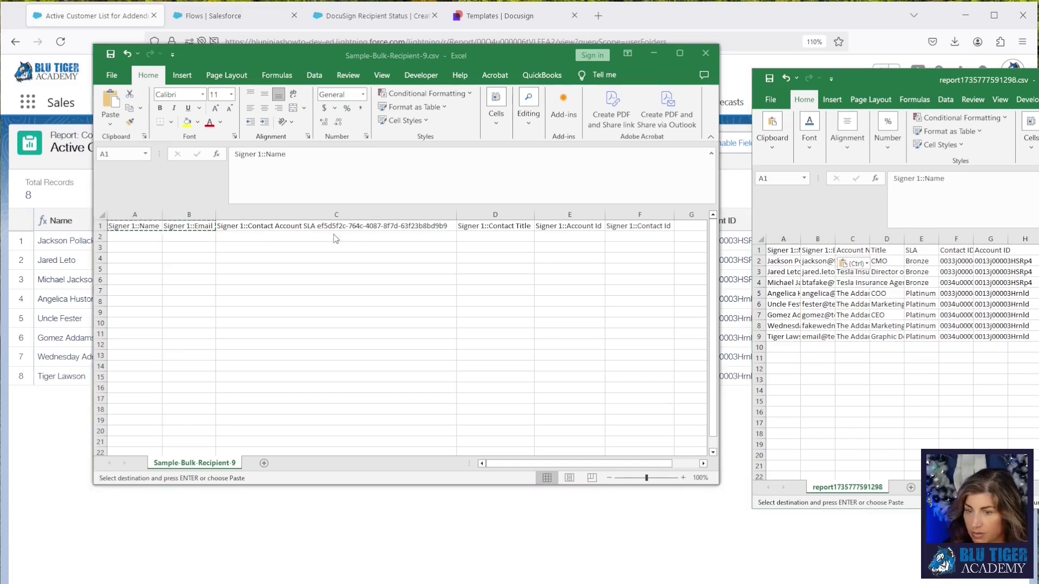
pyautogui.hotkey('ctrl', 'c')
pyautogui.click(916, 250)
pyautogui.hotkey('ctrl', 'v')
# Replace the report's Title, Account ID and Contact ID headers with the sample's Signer 1 Contact Title, Account Id and Contact Id headers.
pyautogui.click(494, 228)
pyautogui.hotkey('ctrl', 'c')
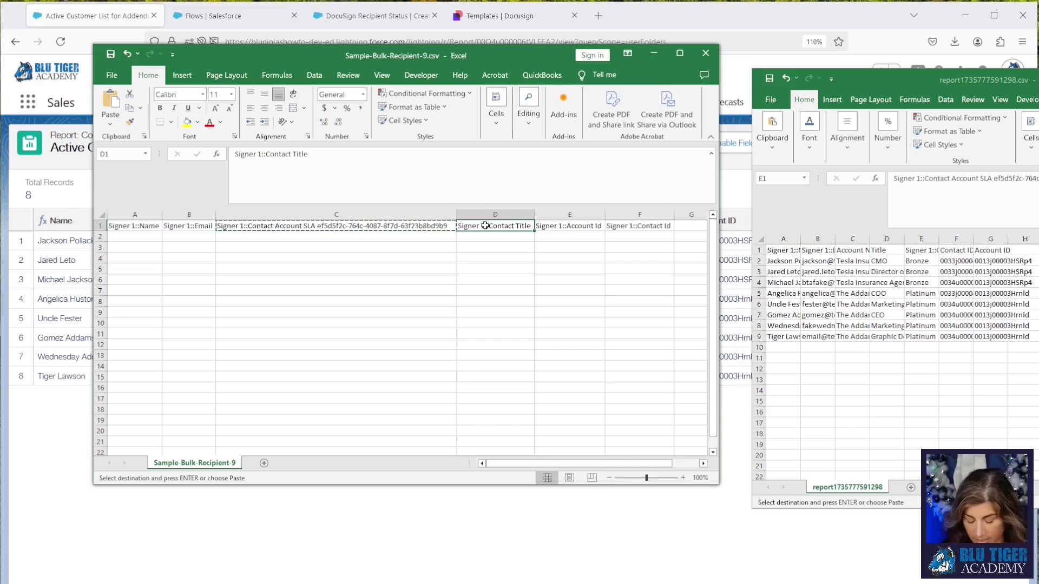
pyautogui.click(886, 250)
pyautogui.hotkey('ctrl', 'v')
pyautogui.click(569, 226)
pyautogui.hotkey('ctrl', 'c')
pyautogui.click(991, 250)
pyautogui.hotkey('ctrl', 'v')
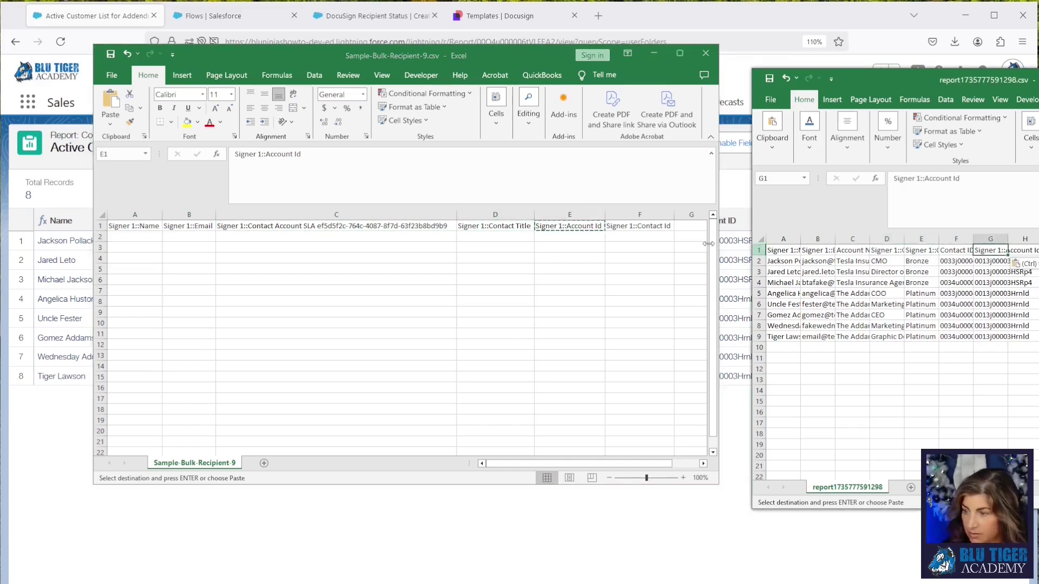
pyautogui.click(624, 226)
pyautogui.hotkey('ctrl', 'c')
pyautogui.click(955, 250)
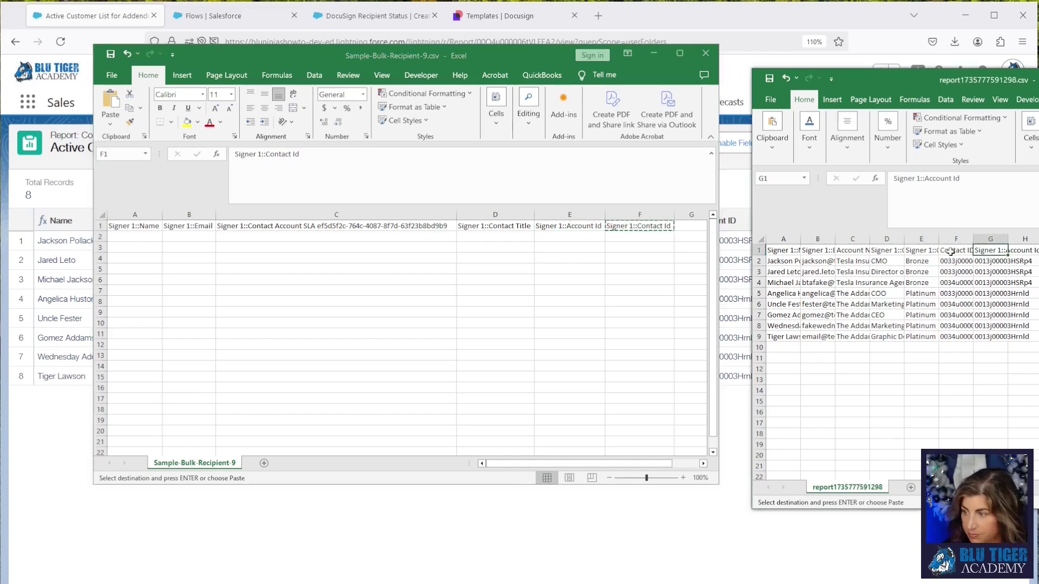
pyautogui.hotkey('ctrl', 'v')
# Delete the Account Name column from the exported report.
pyautogui.click(852, 239)
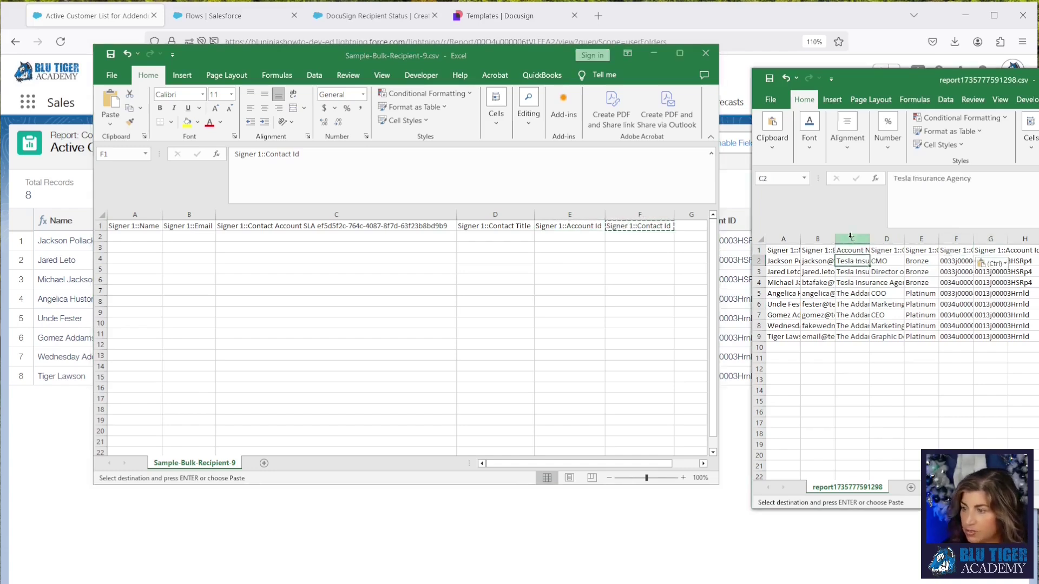
pyautogui.rightClick(853, 281)
pyautogui.click(866, 402)
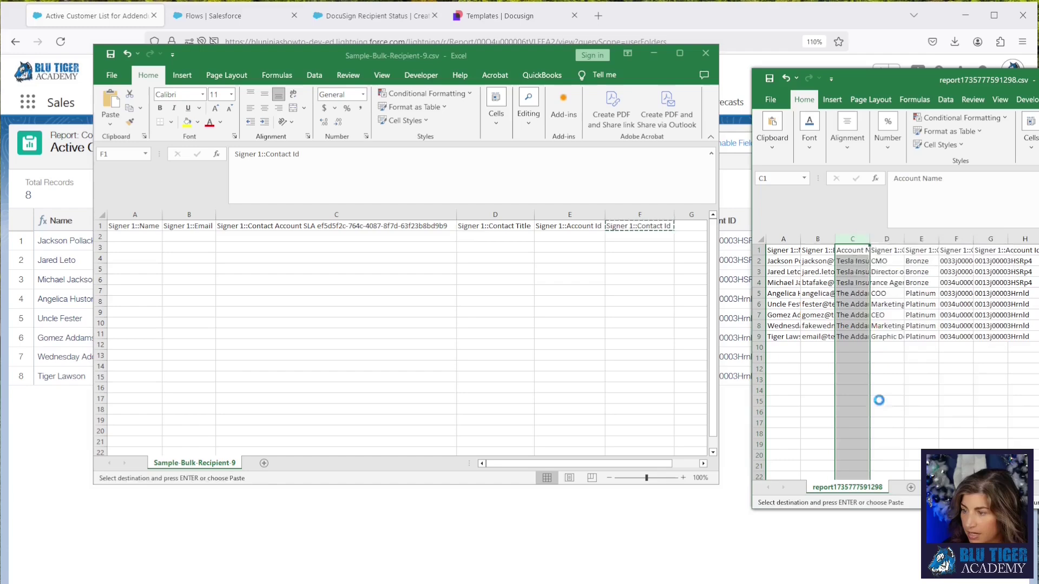
pyautogui.click(831, 290)
# Save the edited report as DocuSignforBulkSend 01012025.csv and put the spreadsheet windows away.
pyautogui.moveTo(877, 79); pyautogui.dragTo(335, 77)
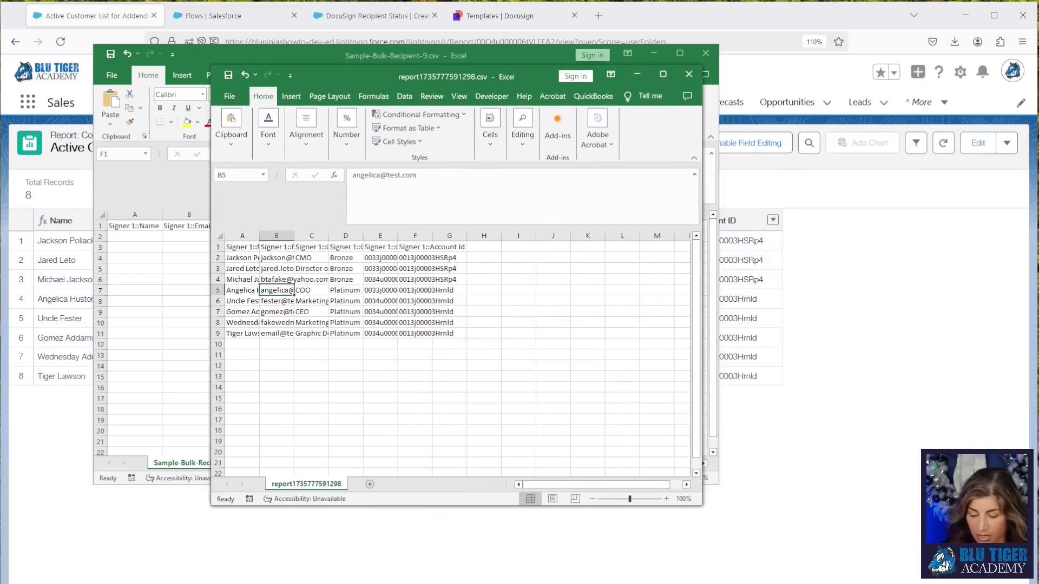
pyautogui.click(229, 96)
pyautogui.press('Escape')
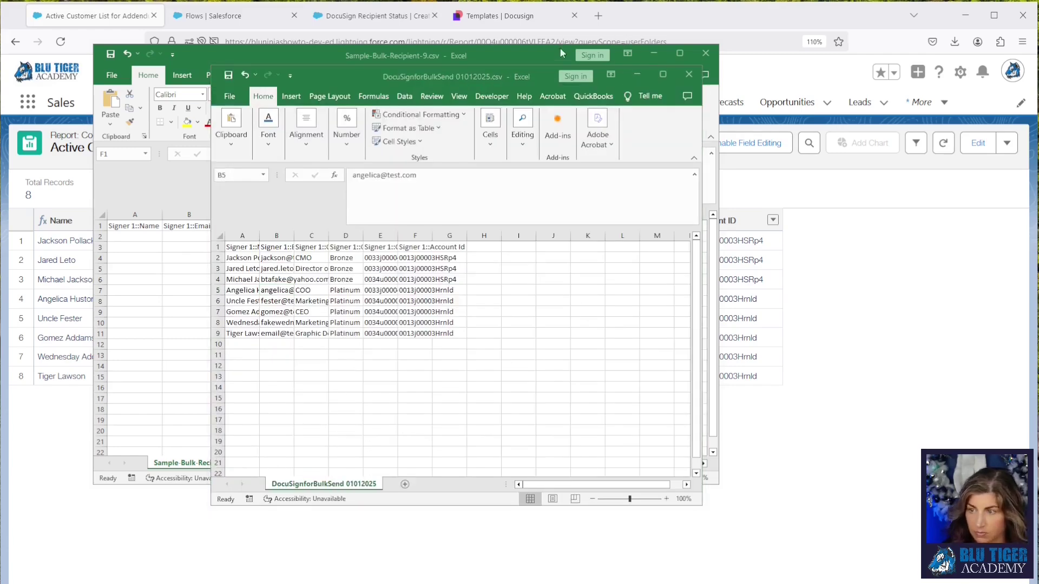
pyautogui.click(561, 53)
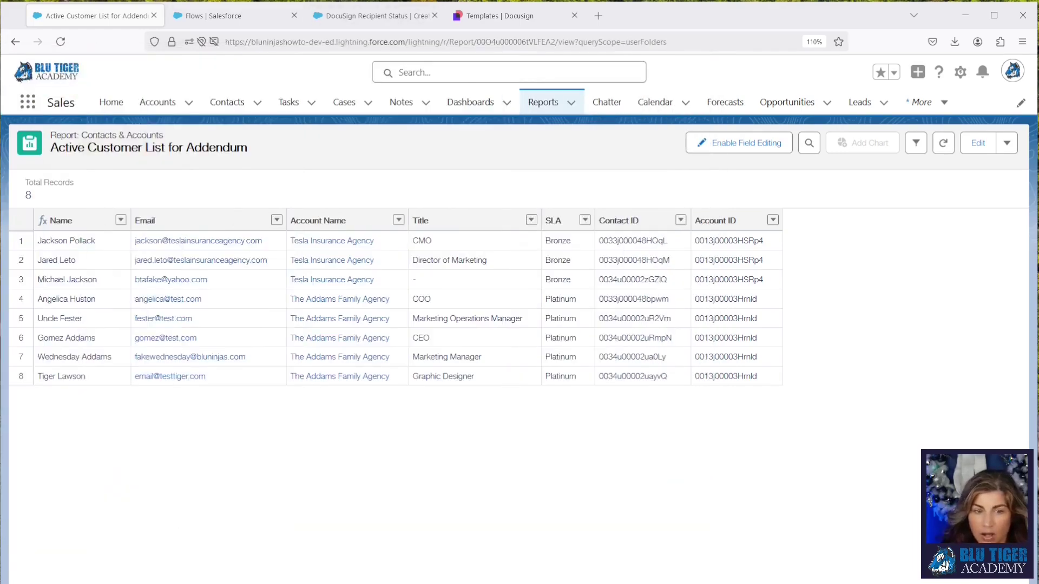
# Switch to Docusign and use the 2025 Customer Service Update template, opening its envelope in advanced edit.
pyautogui.click(515, 18)
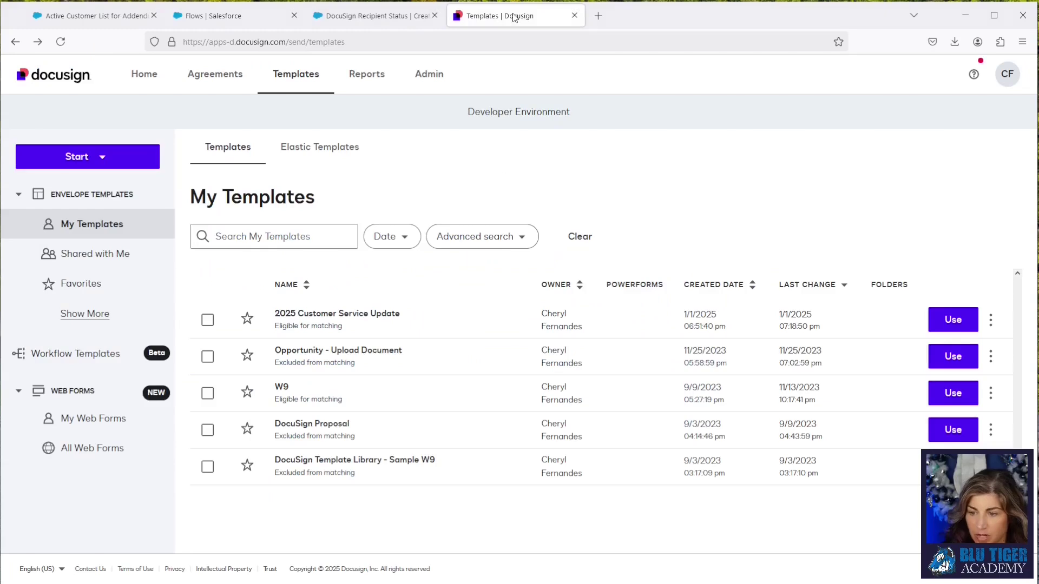
pyautogui.click(954, 321)
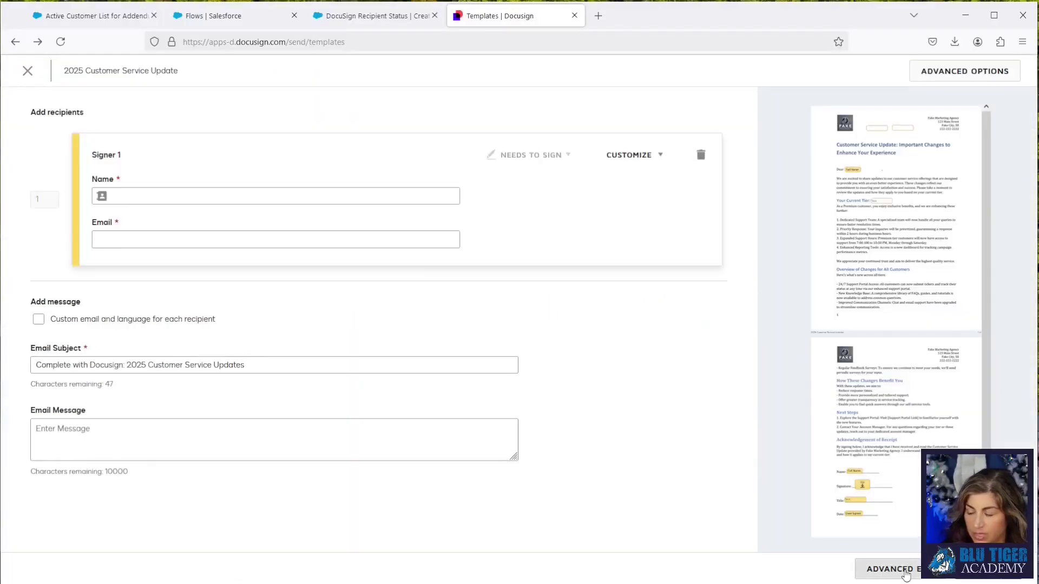
pyautogui.click(874, 569)
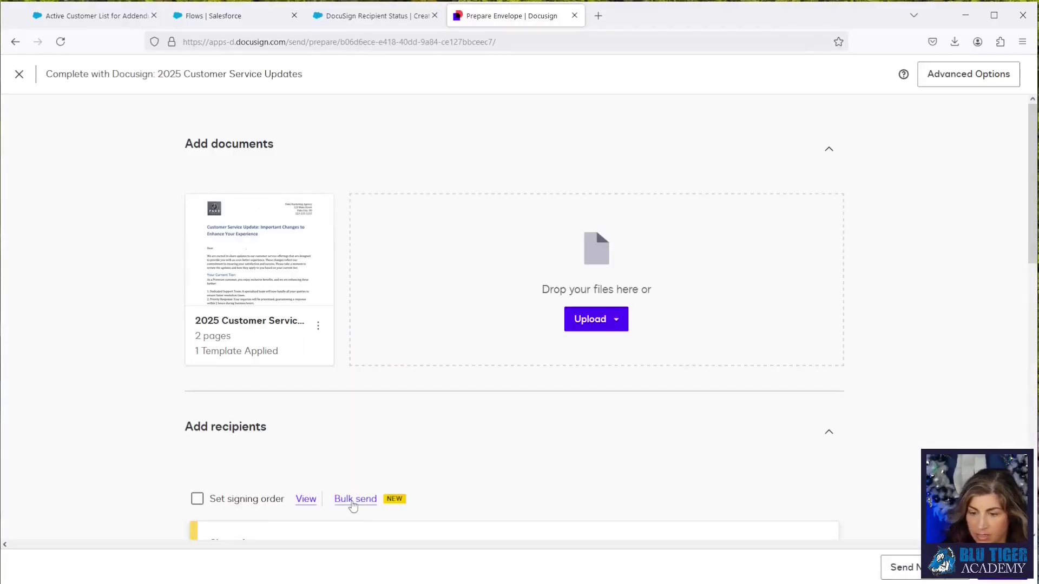
# Set up a bulk send by uploading DocuSignforBulkSend 01012025.csv as the recipient list and review all its imported columns.
pyautogui.click(353, 499)
pyautogui.click(449, 265)
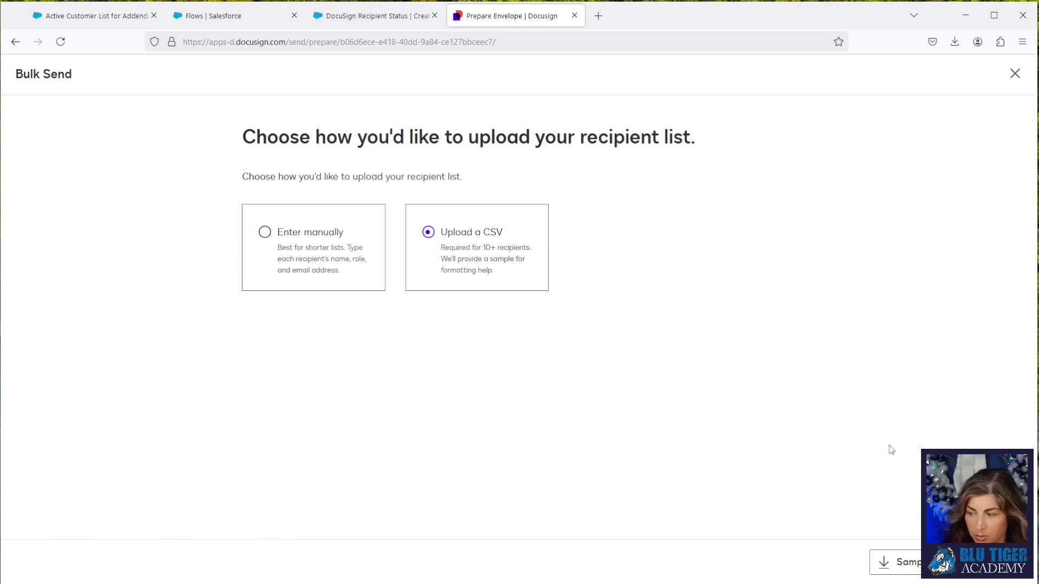
pyautogui.click(980, 563)
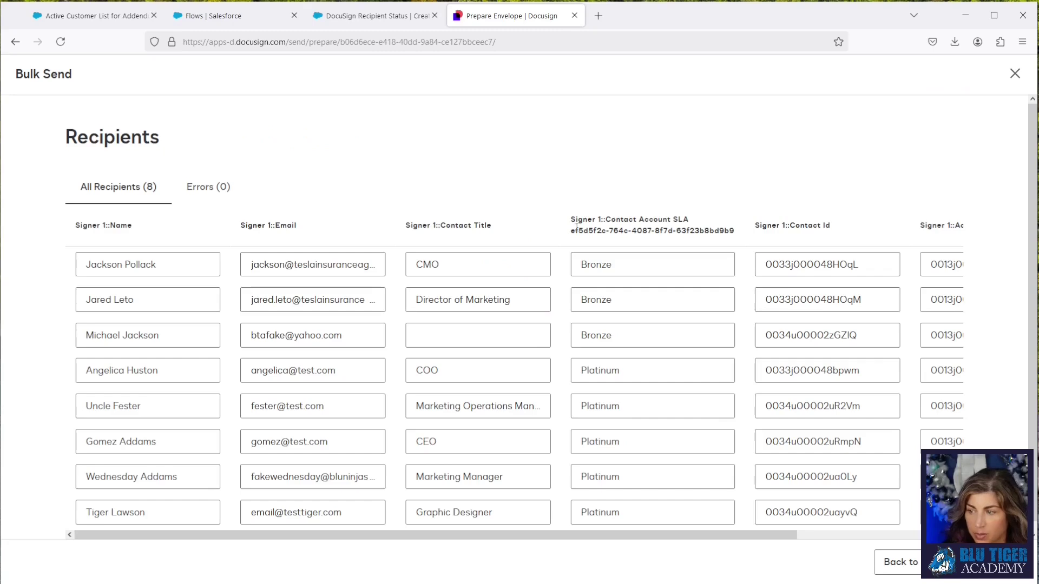
pyautogui.moveTo(793, 535); pyautogui.dragTo(950, 534)
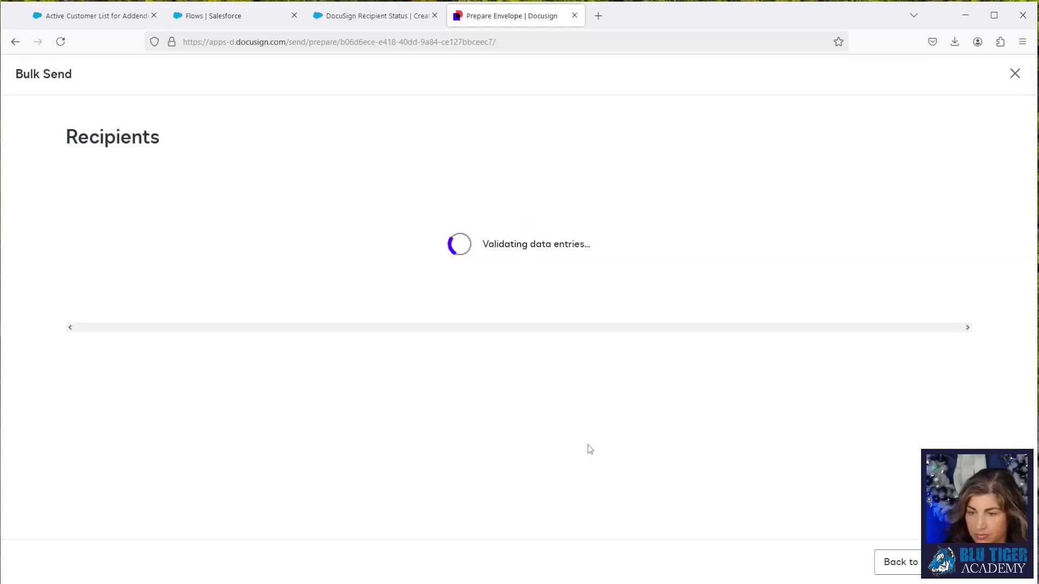
# Accept the uploaded recipients, check the batch name and email message, and send the 2025 Customer Service Update batch.
pyautogui.scroll(-3, 588, 448)
pyautogui.scroll(-2, 588, 448)
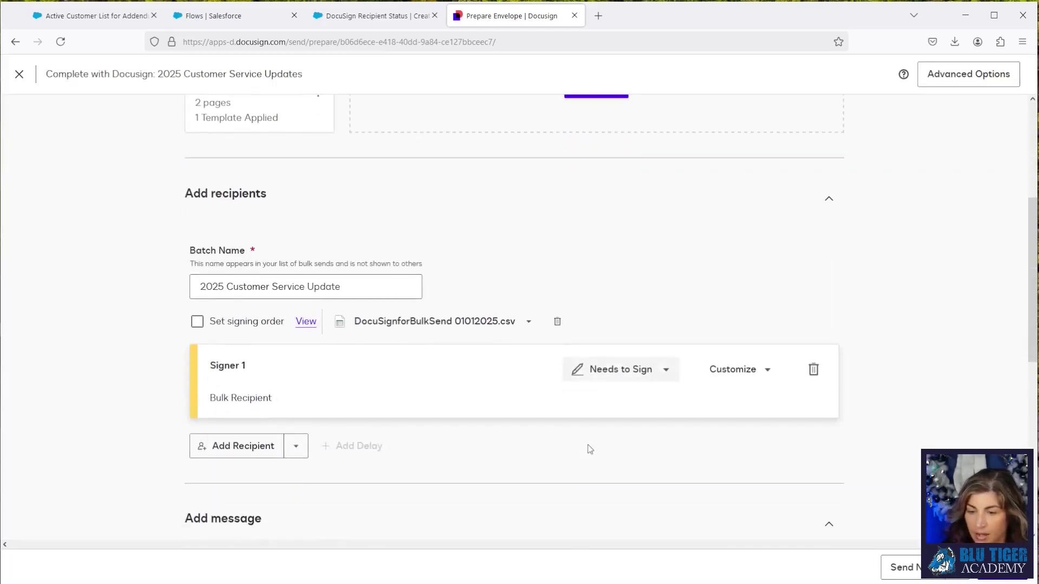
pyautogui.scroll(-6, 417, 440)
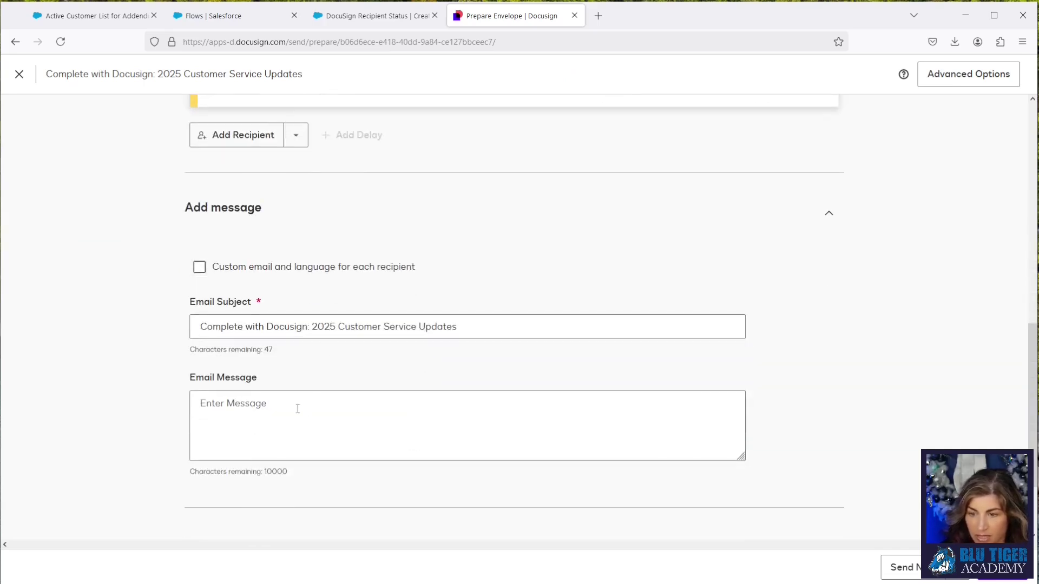
pyautogui.scroll(7, 619, 425)
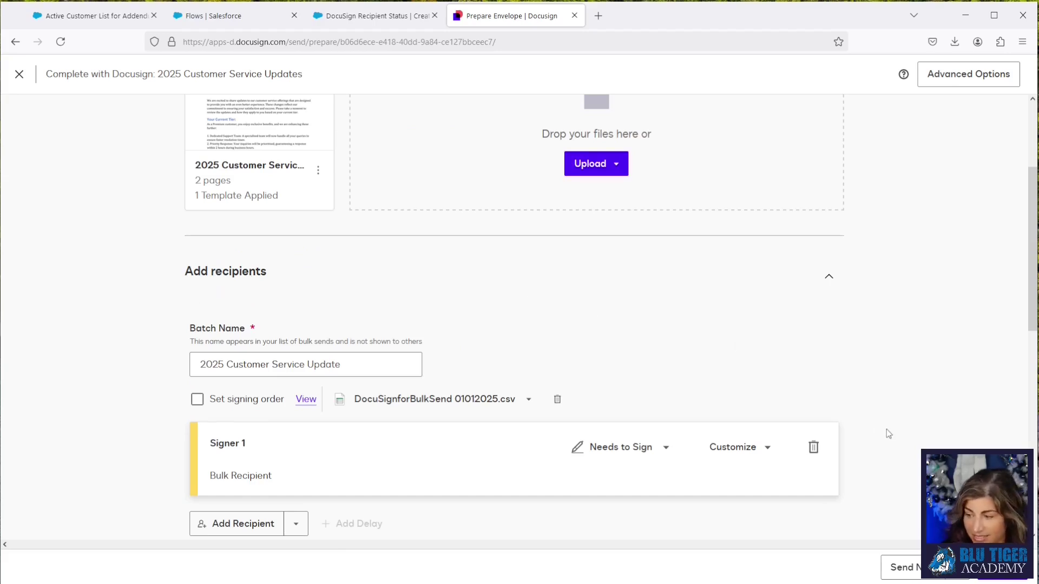
pyautogui.click(952, 567)
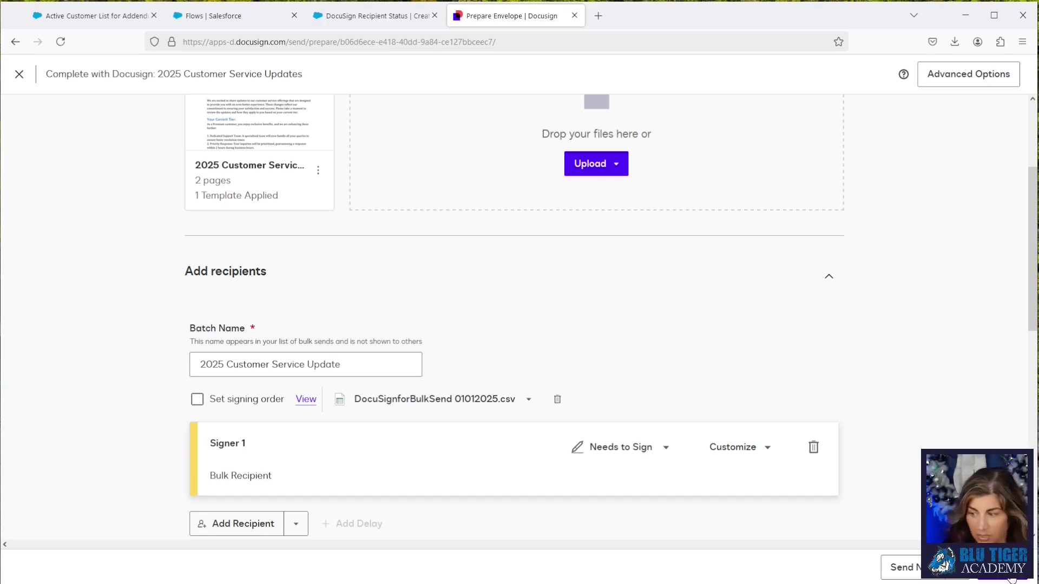
pyautogui.click(911, 576)
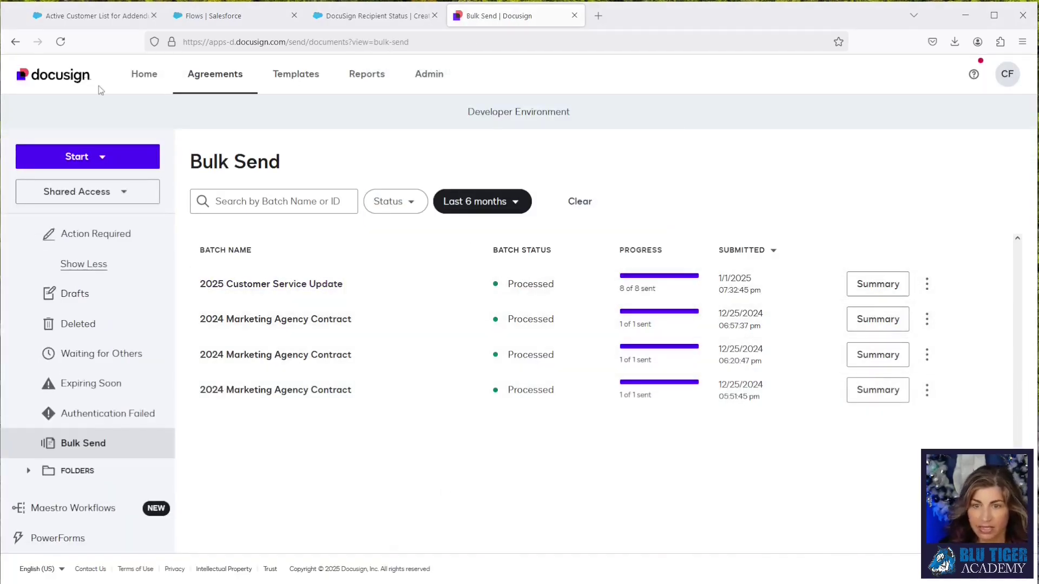
# Switch to Salesforce, find the DocuSign Status object's All list, and open its first envelope record, DSX-0000027.
pyautogui.click(74, 17)
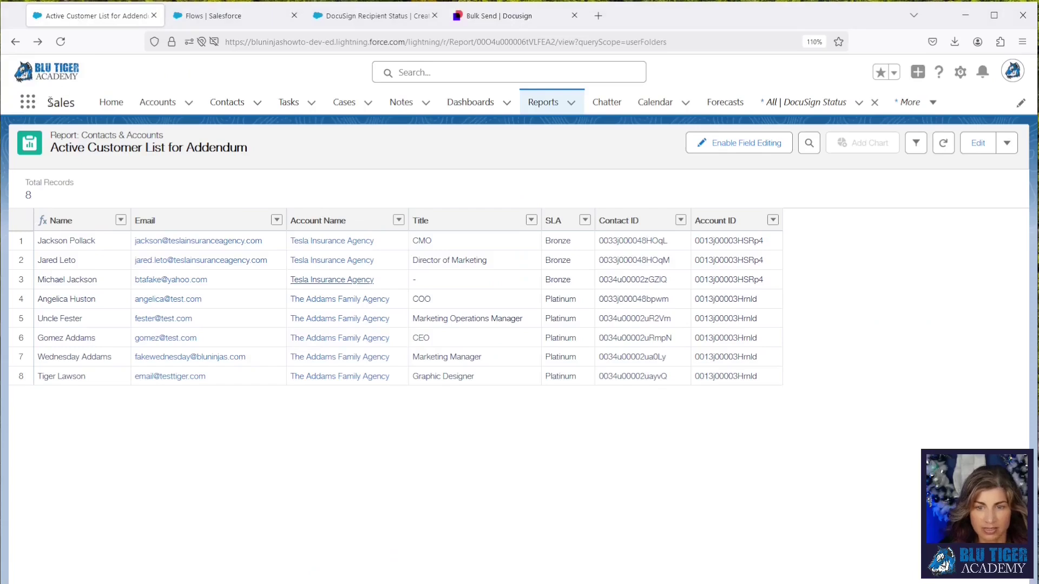
pyautogui.click(31, 106)
pyautogui.write('docusign status')
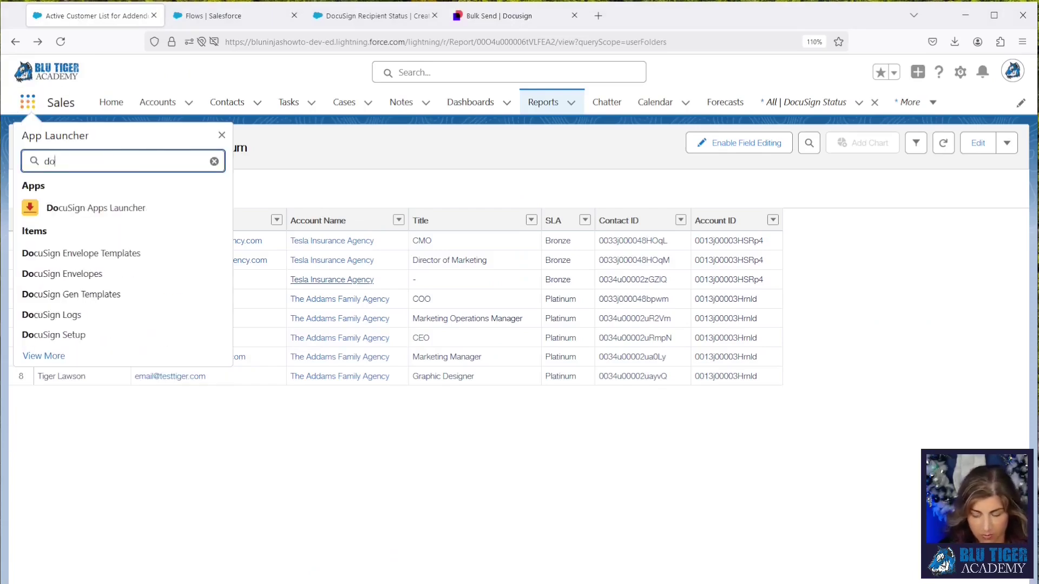
pyautogui.click(79, 244)
pyautogui.click(94, 152)
pyautogui.click(90, 233)
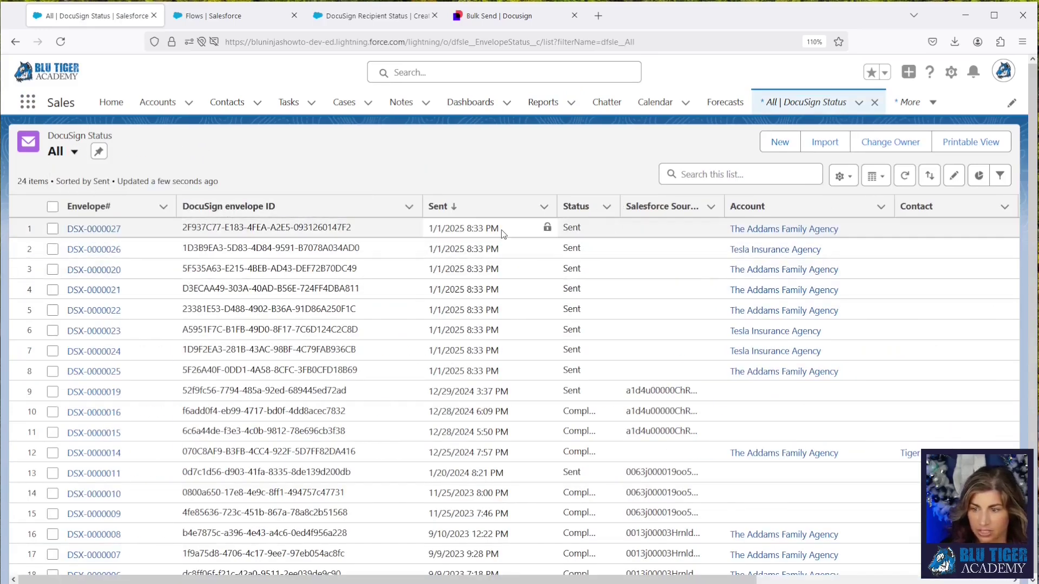
pyautogui.click(476, 227)
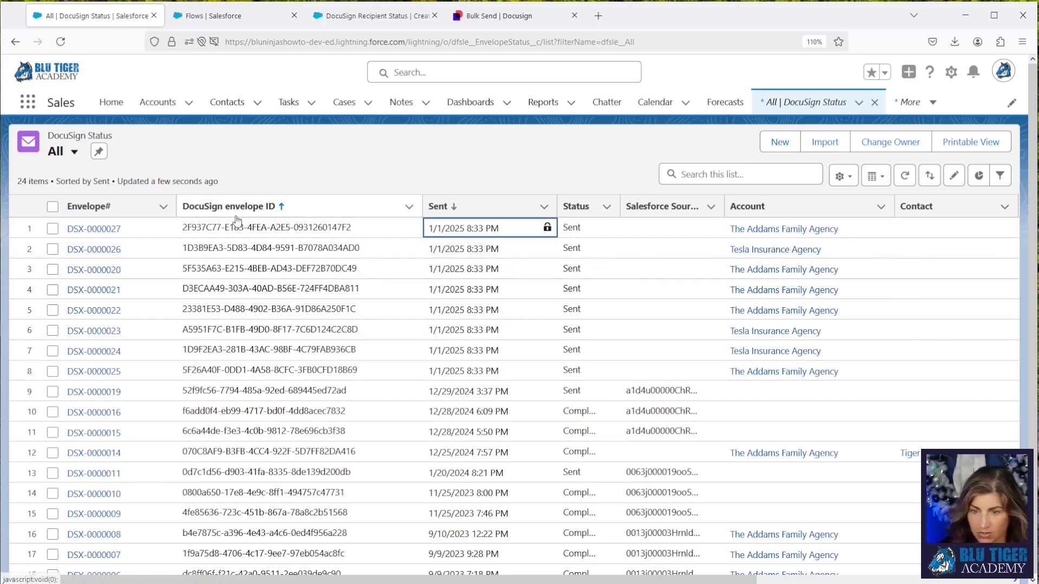
pyautogui.click(96, 231)
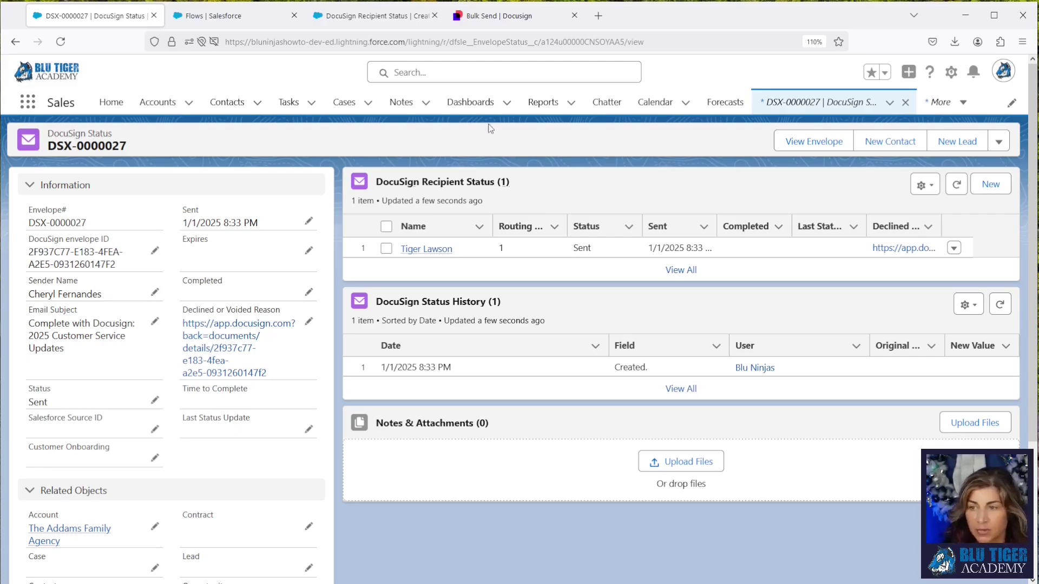
# Return to Docusign Connect's Salesforce configuration and open the DocuSign Status for Bulk Send object for editing.
pyautogui.click(485, 21)
pyautogui.click(431, 75)
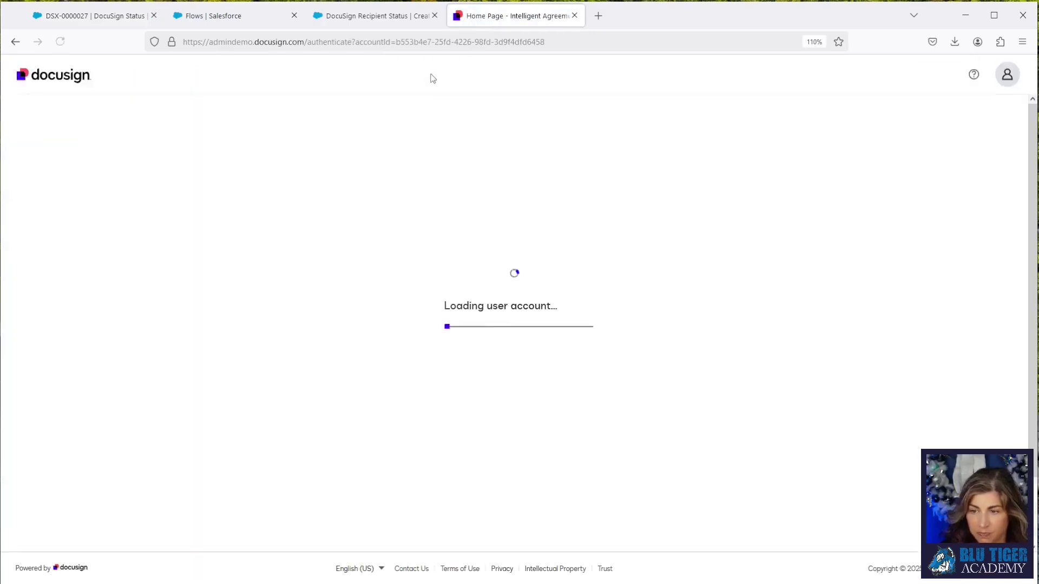
pyautogui.scroll(-5, 102, 376)
pyautogui.click(81, 363)
pyautogui.click(952, 341)
pyautogui.click(926, 369)
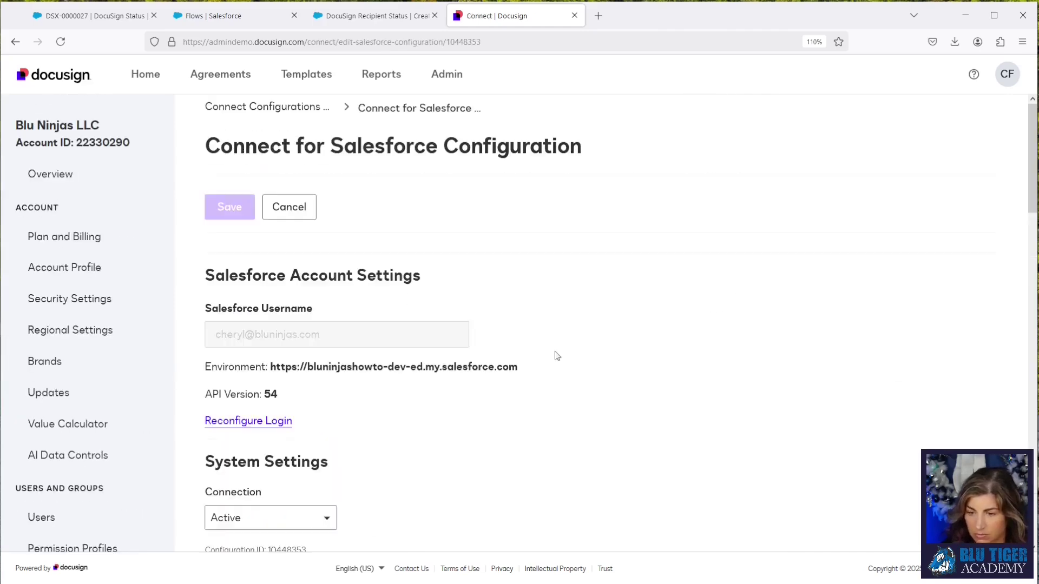
pyautogui.scroll(-10, 470, 349)
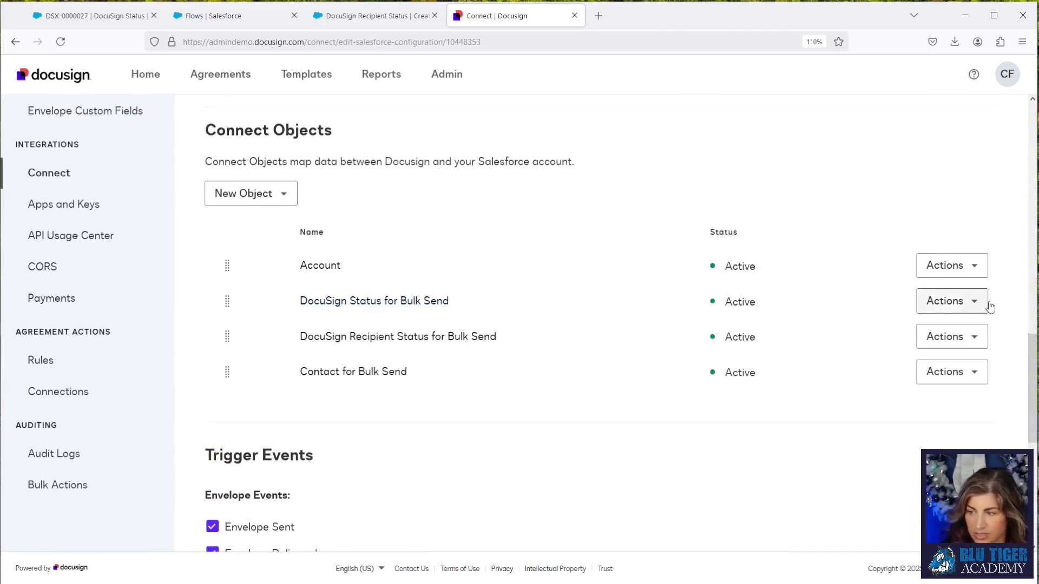
pyautogui.click(950, 312)
pyautogui.click(940, 331)
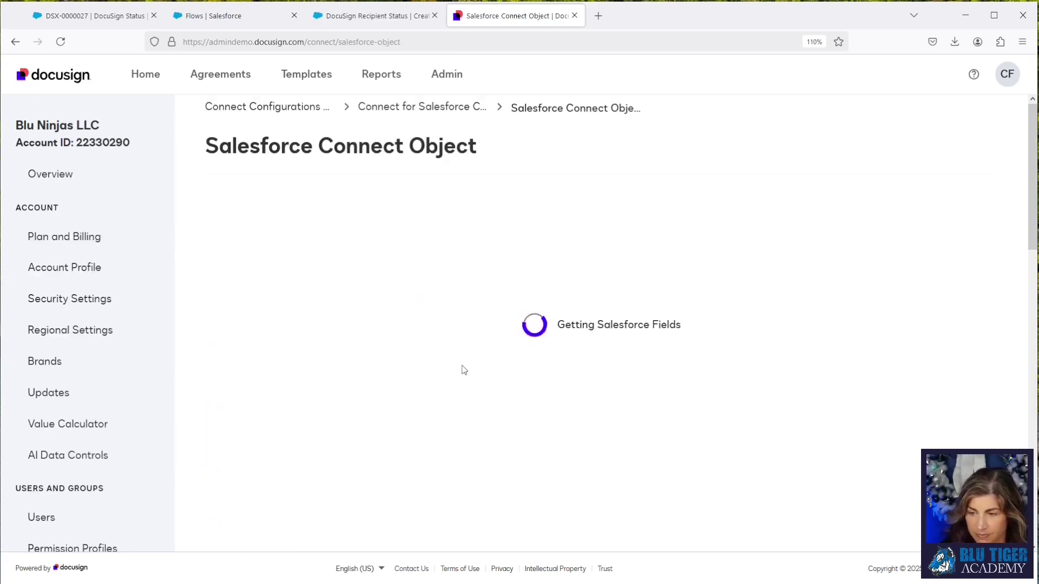
# Add a mapping from the Recipient Secure Field "Contact Id" to the Salesforce Contact (reference) field and save the object.
pyautogui.scroll(-15, 464, 370)
pyautogui.scroll(-2, 379, 379)
pyautogui.click(257, 427)
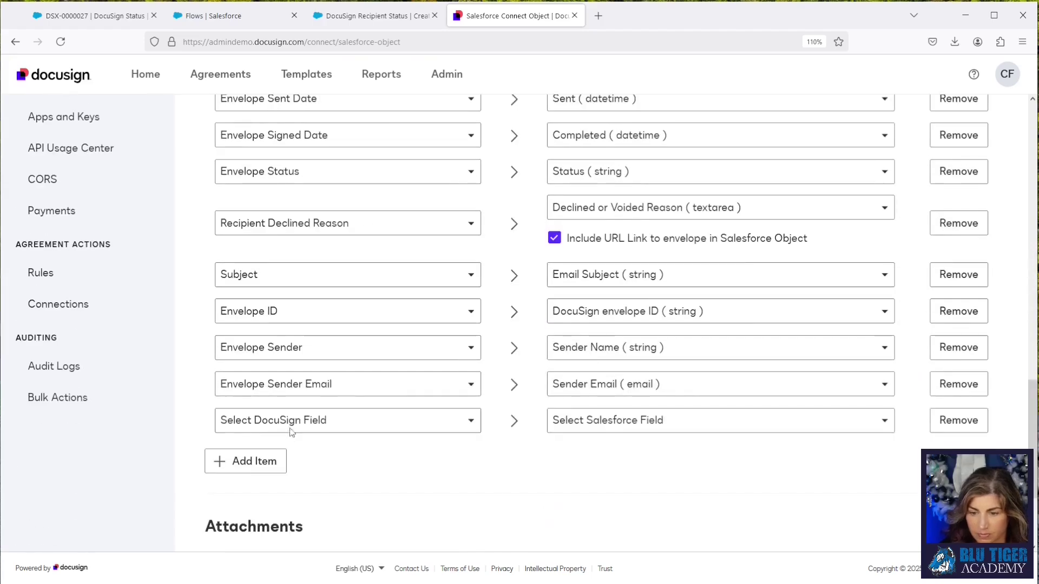
pyautogui.click(292, 424)
pyautogui.scroll(-5, 310, 328)
pyautogui.scroll(-3, 310, 328)
pyautogui.click(310, 332)
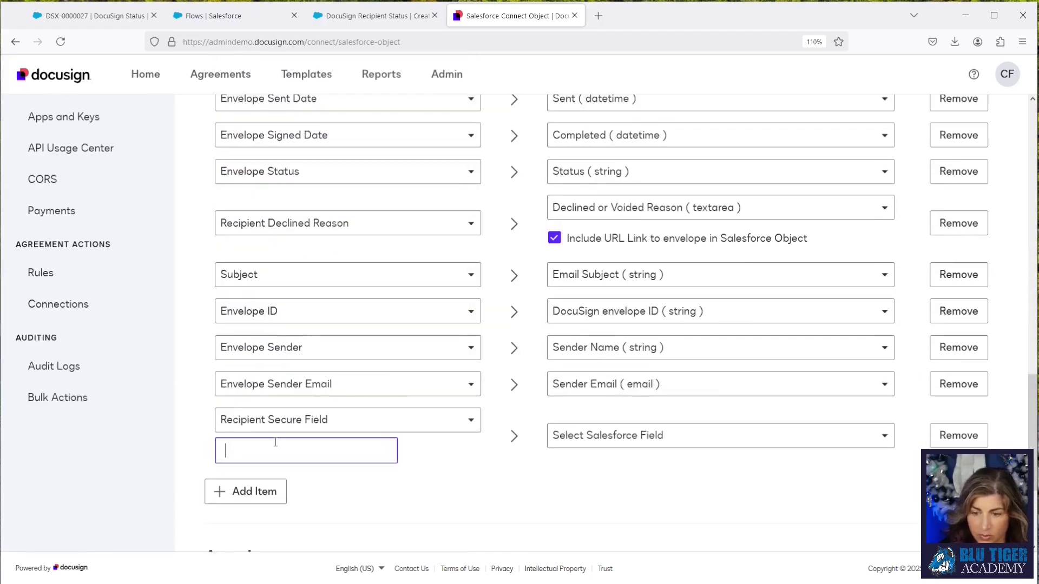
pyautogui.write('Contact')
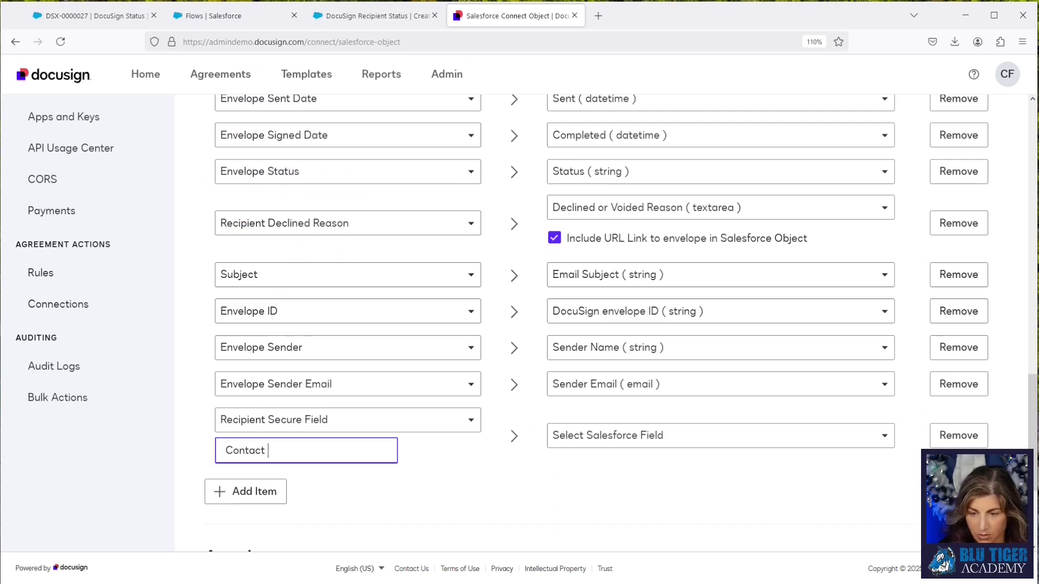
pyautogui.click(639, 441)
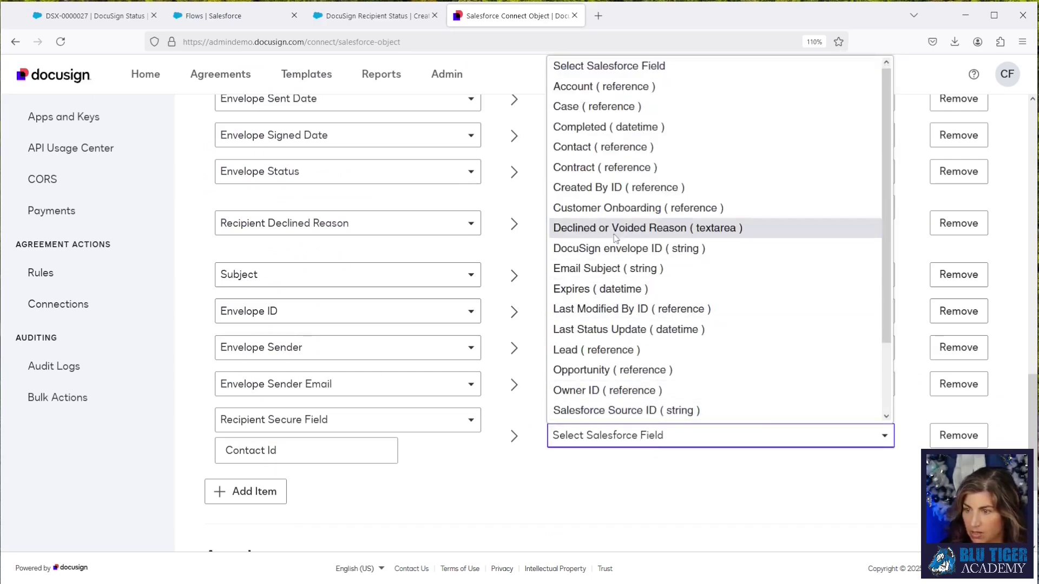
pyautogui.click(598, 147)
pyautogui.scroll(15, 494, 501)
pyautogui.click(228, 205)
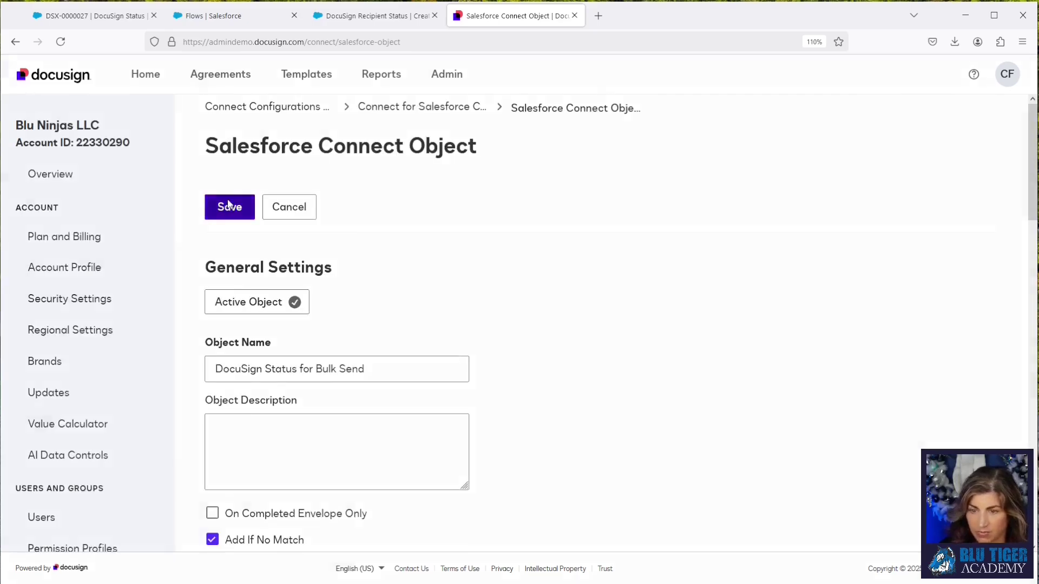
# Look over the Connect Objects list, then switch to Salesforce and open the first recently viewed contact of Tesla Insurance Agency.
pyautogui.scroll(-3, 542, 286)
pyautogui.scroll(-10, 573, 292)
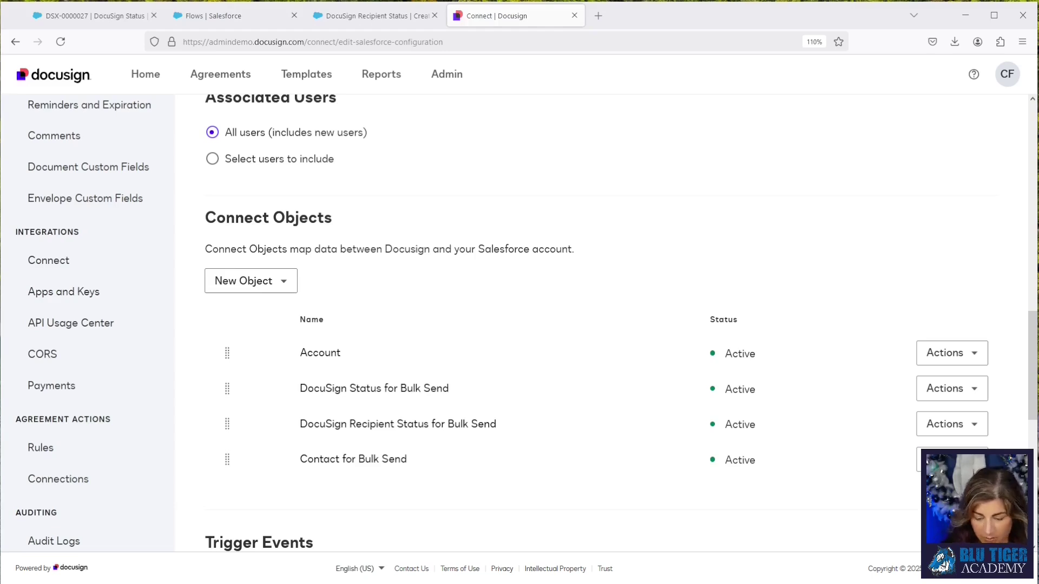
pyautogui.click(78, 16)
pyautogui.click(217, 107)
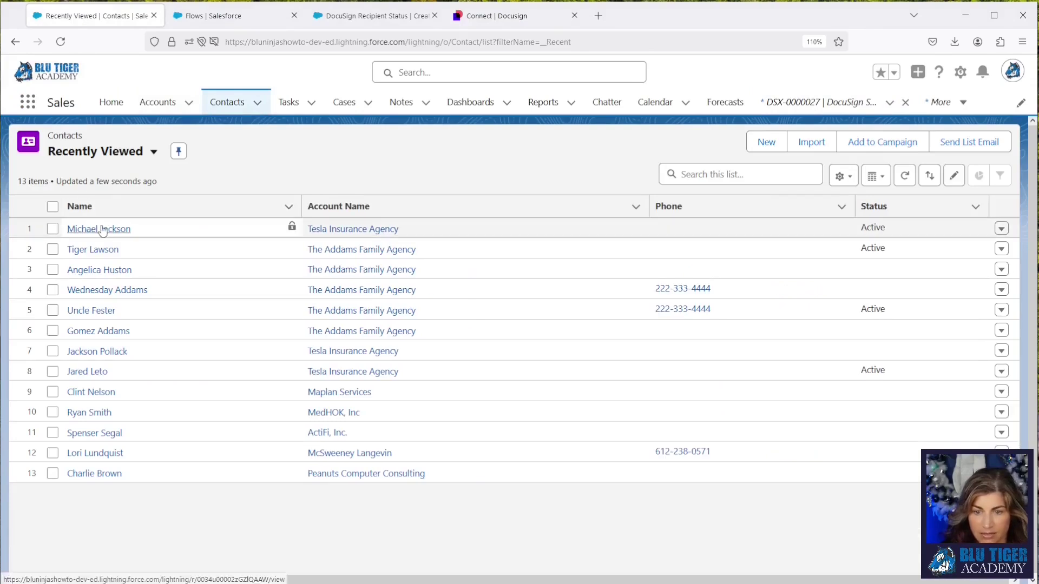
pyautogui.click(103, 230)
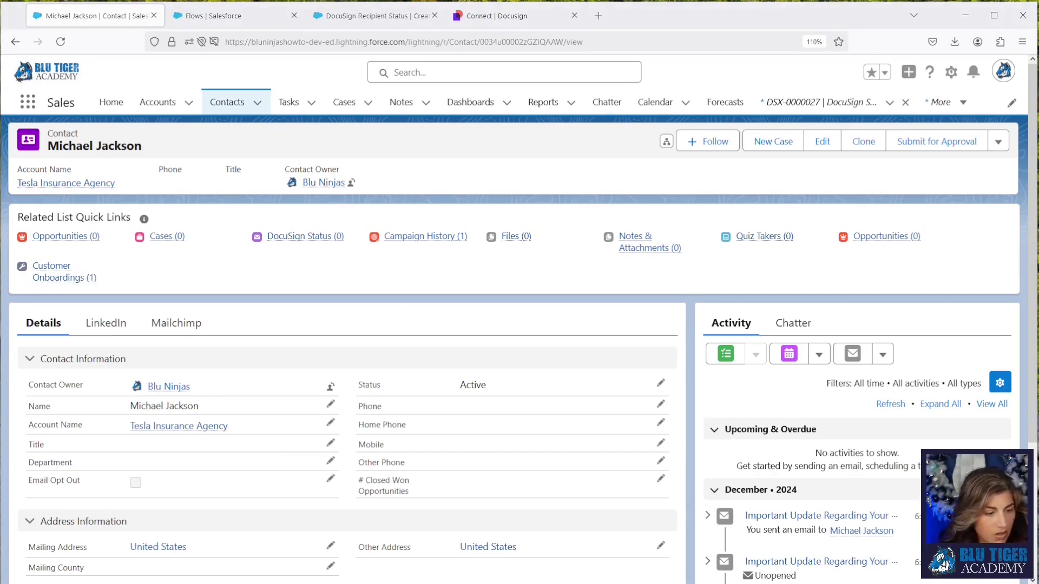
# Open the recipient's copied Docusign signing link in a new browser tab.
pyautogui.hotkey('ctrl', 't')
pyautogui.hotkey('ctrl', 'v')
pyautogui.press('Return')
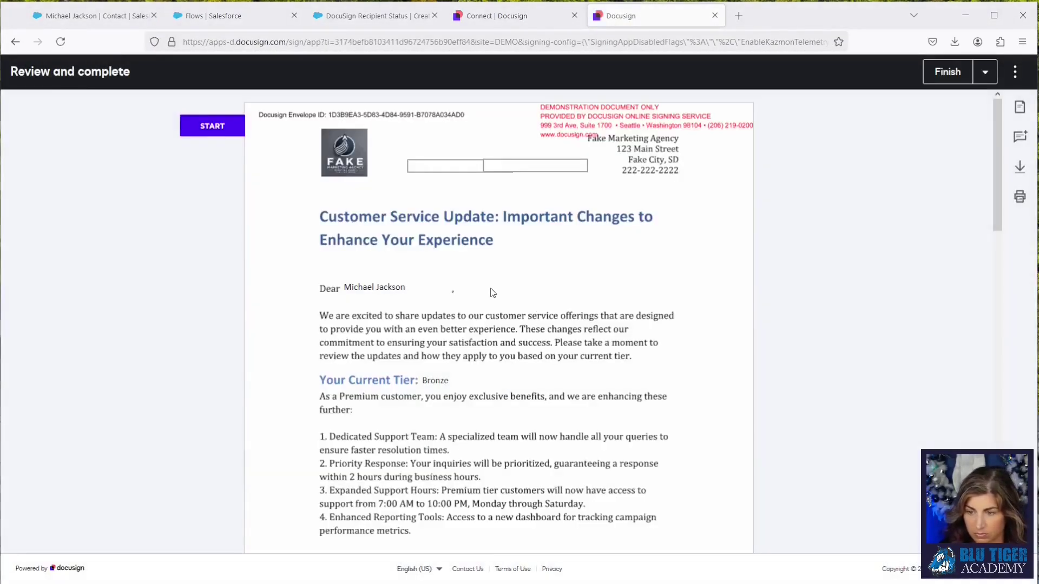
# Sign the Acknowledgement of Receipt as the recipient and enter "The King of Pop" as the title.
pyautogui.scroll(-10, 489, 296)
pyautogui.scroll(-5, 490, 296)
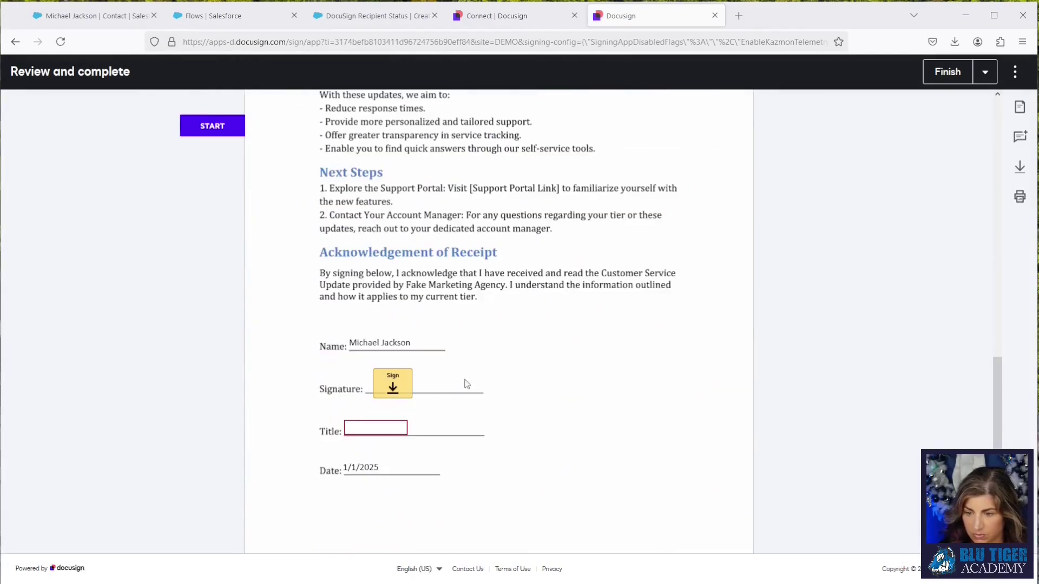
pyautogui.click(394, 387)
pyautogui.scroll(-2, 413, 440)
pyautogui.click(377, 328)
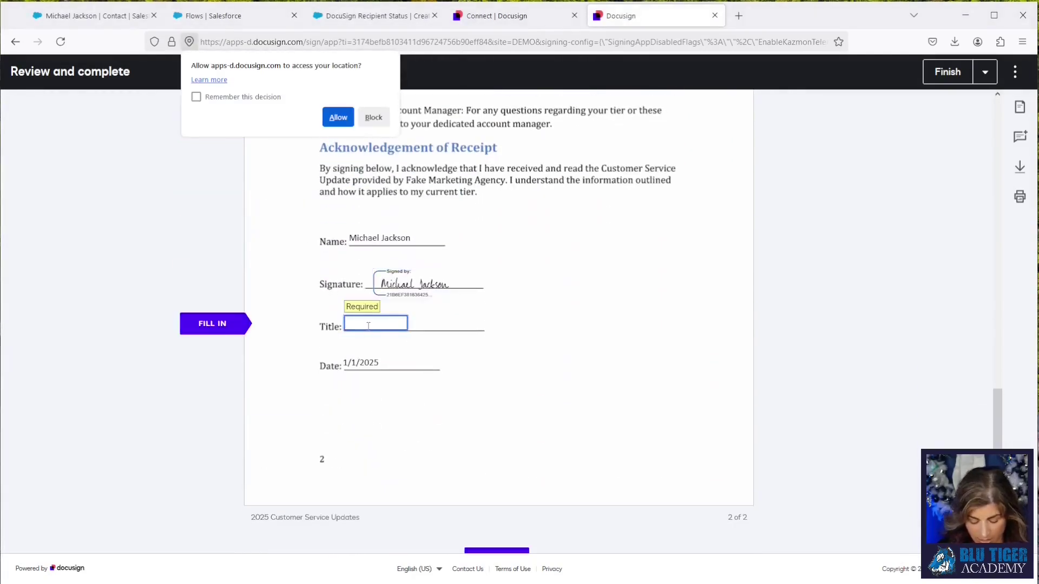
pyautogui.write('T')
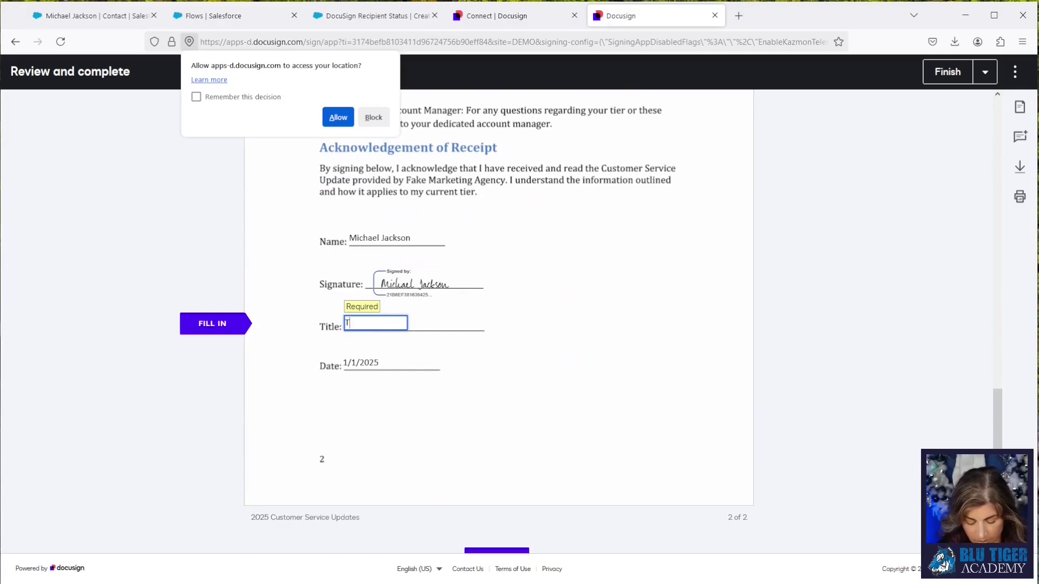
pyautogui.write('he King of Pop')
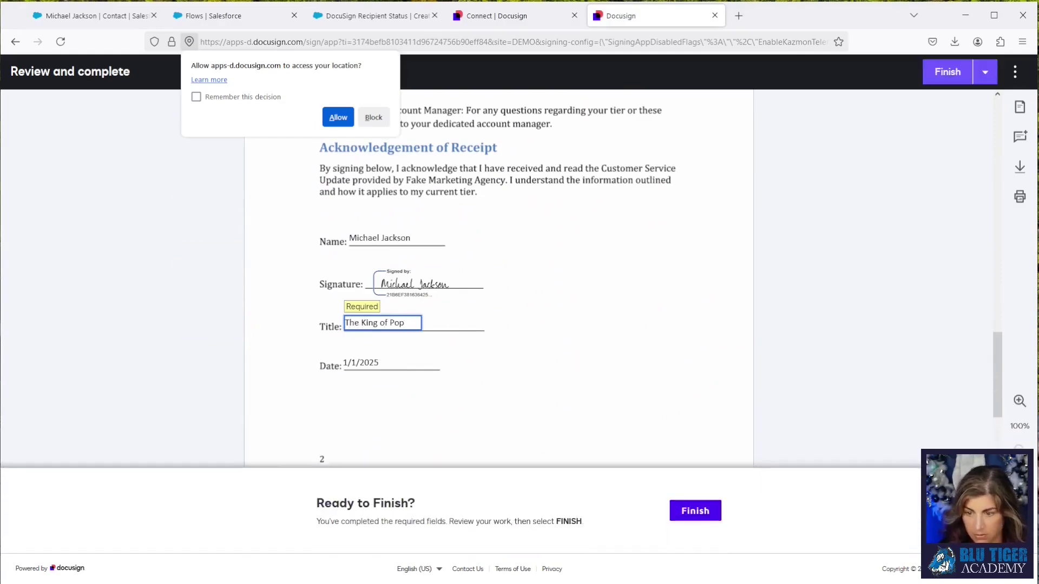
# Block the location access request, finish signing the agreement, and close the signing tab.
pyautogui.click(374, 117)
pyautogui.click(690, 512)
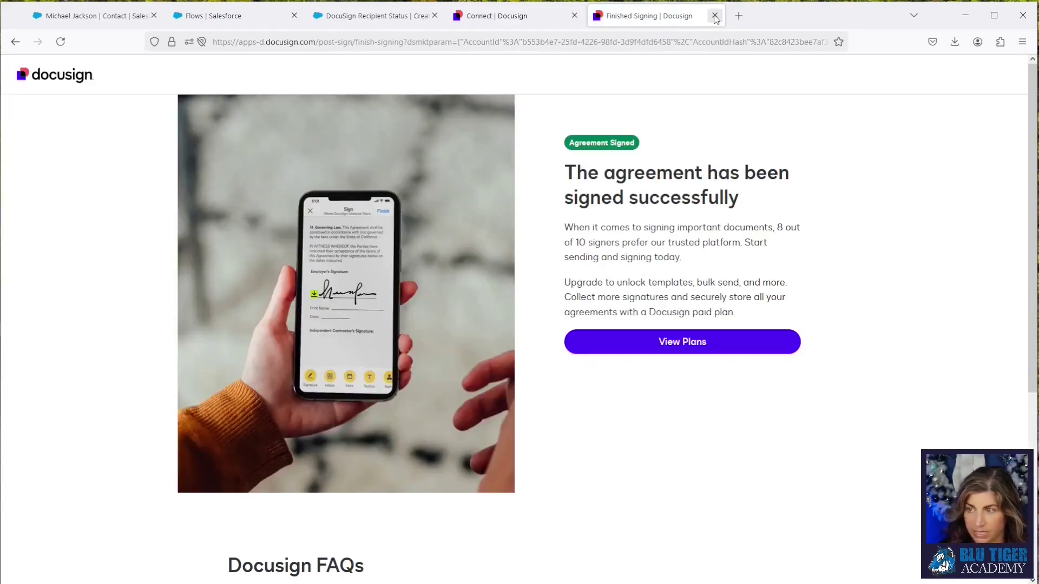
pyautogui.click(715, 15)
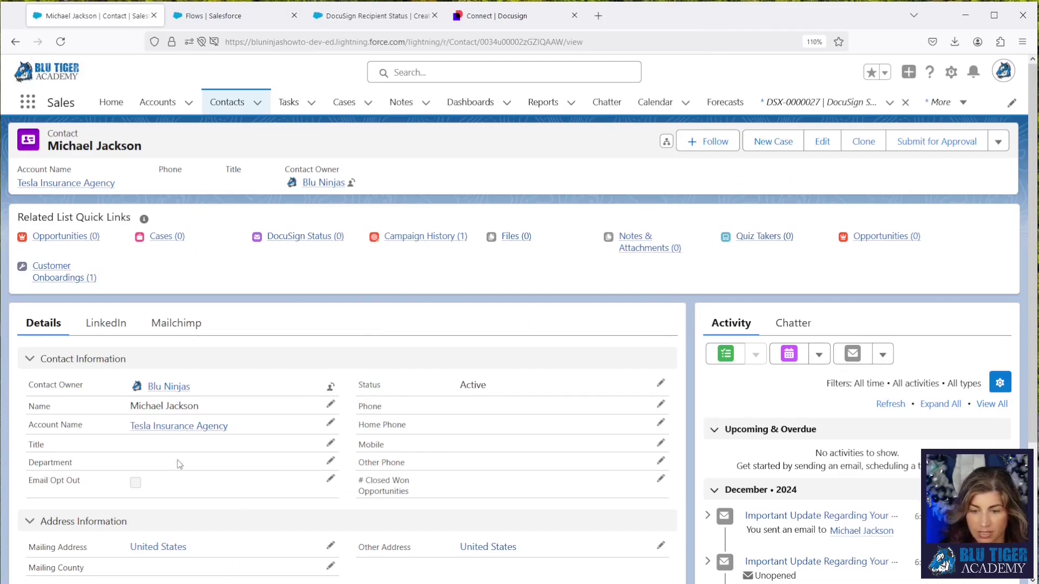
# Refresh the Salesforce contact, open its related DocuSign Status record DSX-0000026, and check the status, related objects and recipient status.
pyautogui.press('F5')
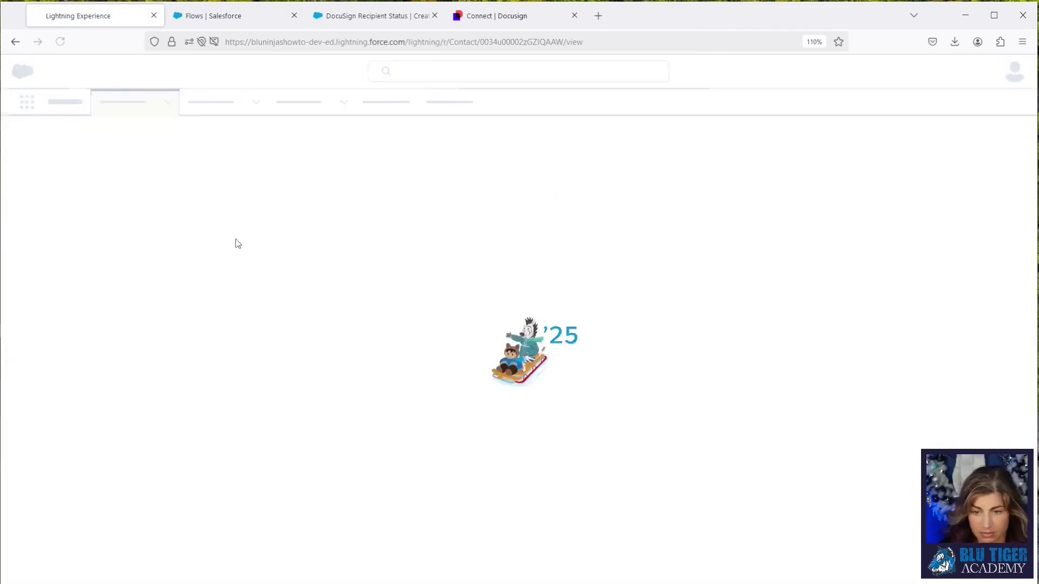
pyautogui.press('F5')
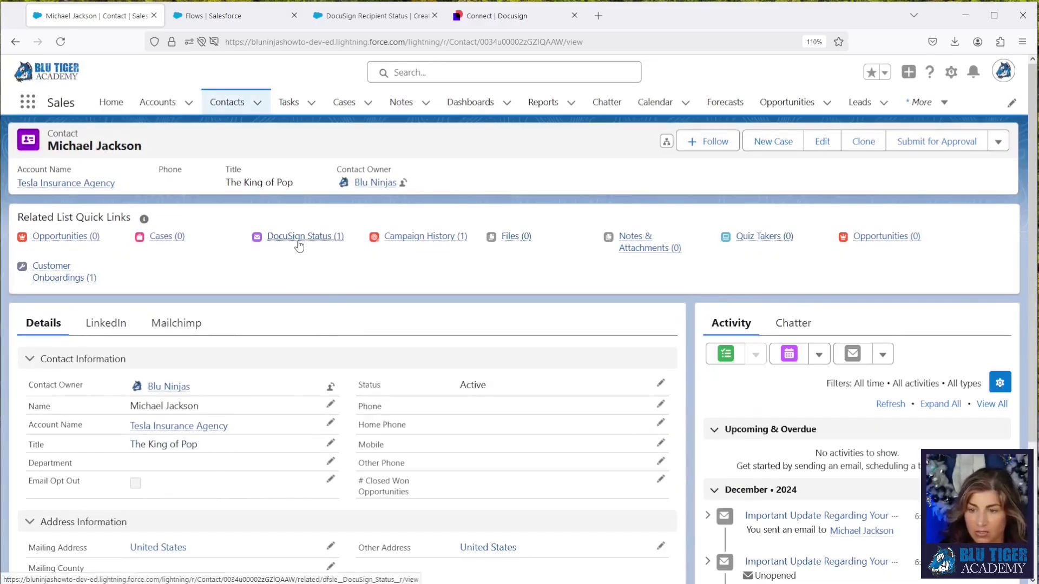
pyautogui.moveTo(297, 241)
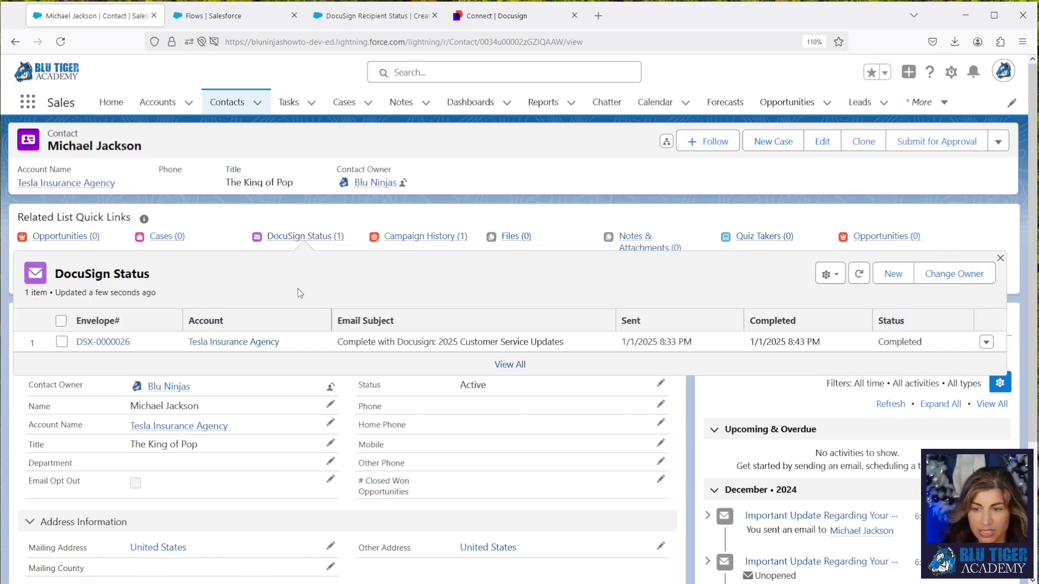
pyautogui.click(111, 341)
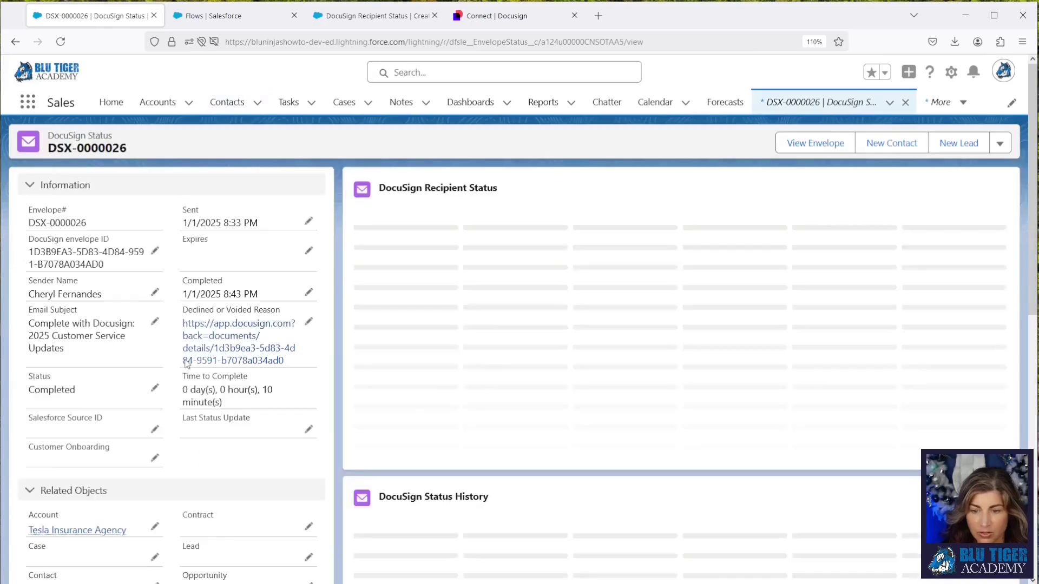
pyautogui.scroll(-1, 115, 432)
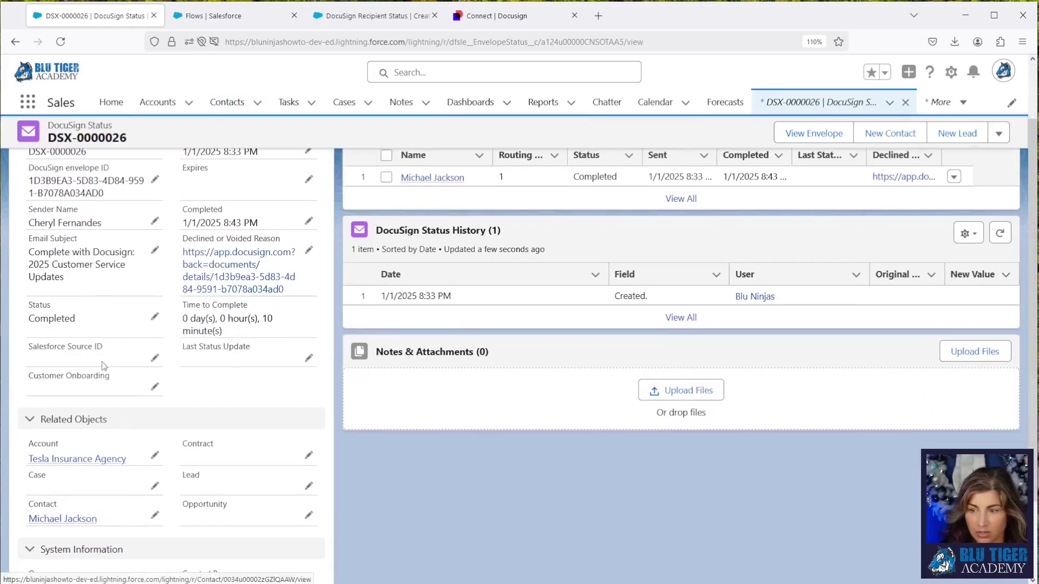
pyautogui.scroll(1, 104, 366)
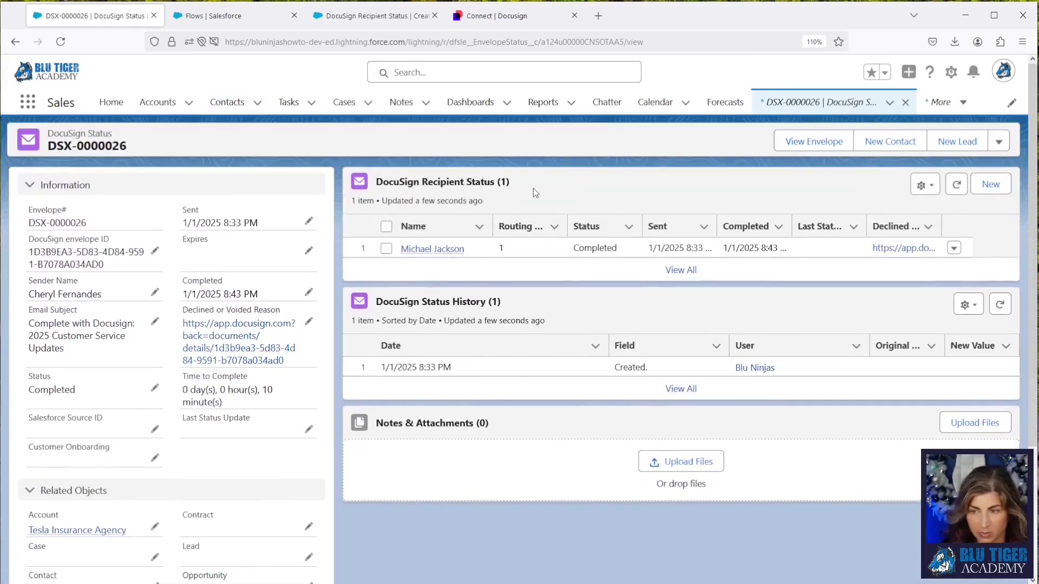